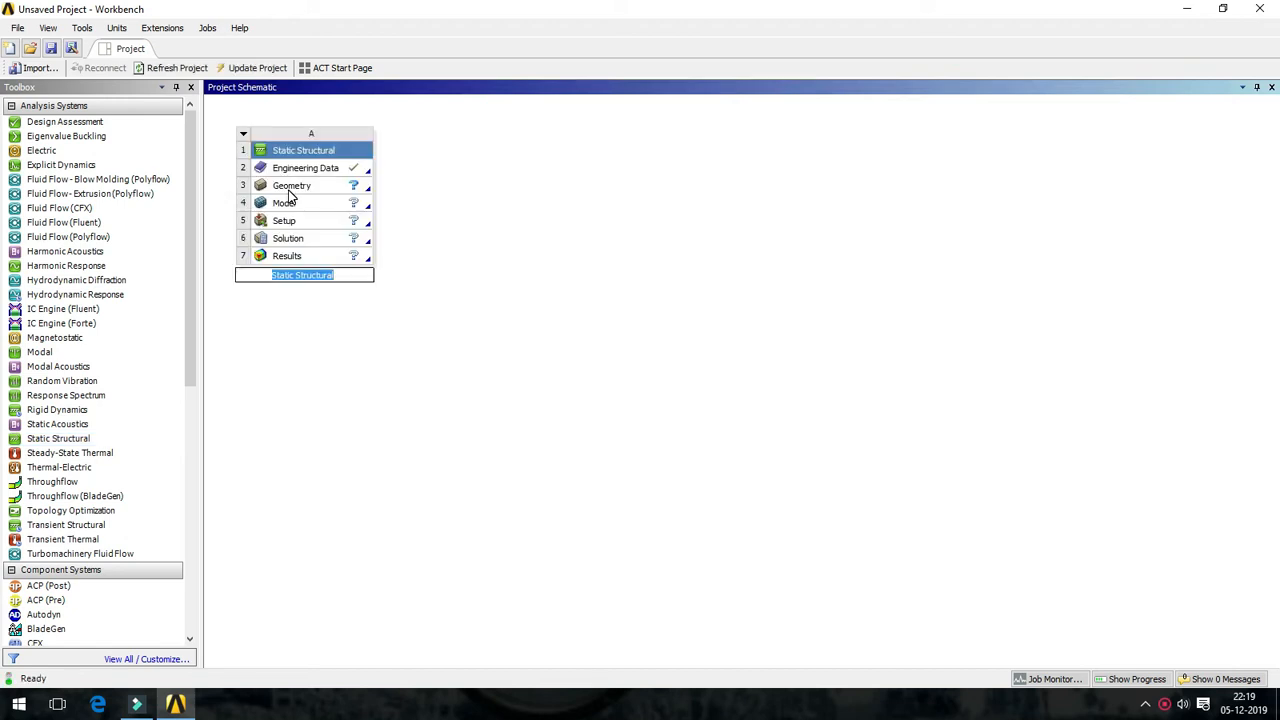
Step: Rename the Static Structural system as "hook rev05" and check the structural steel properties in its Engineering Data
type("hook rev05")
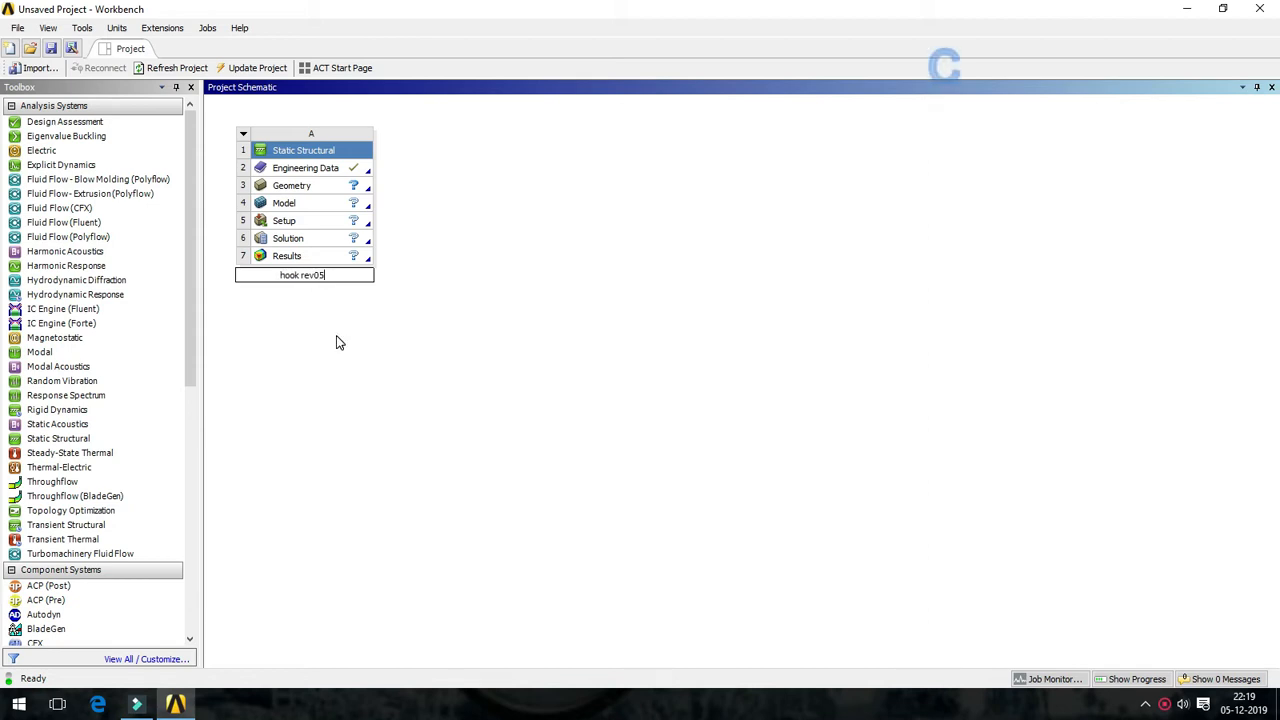
left_click(336, 343)
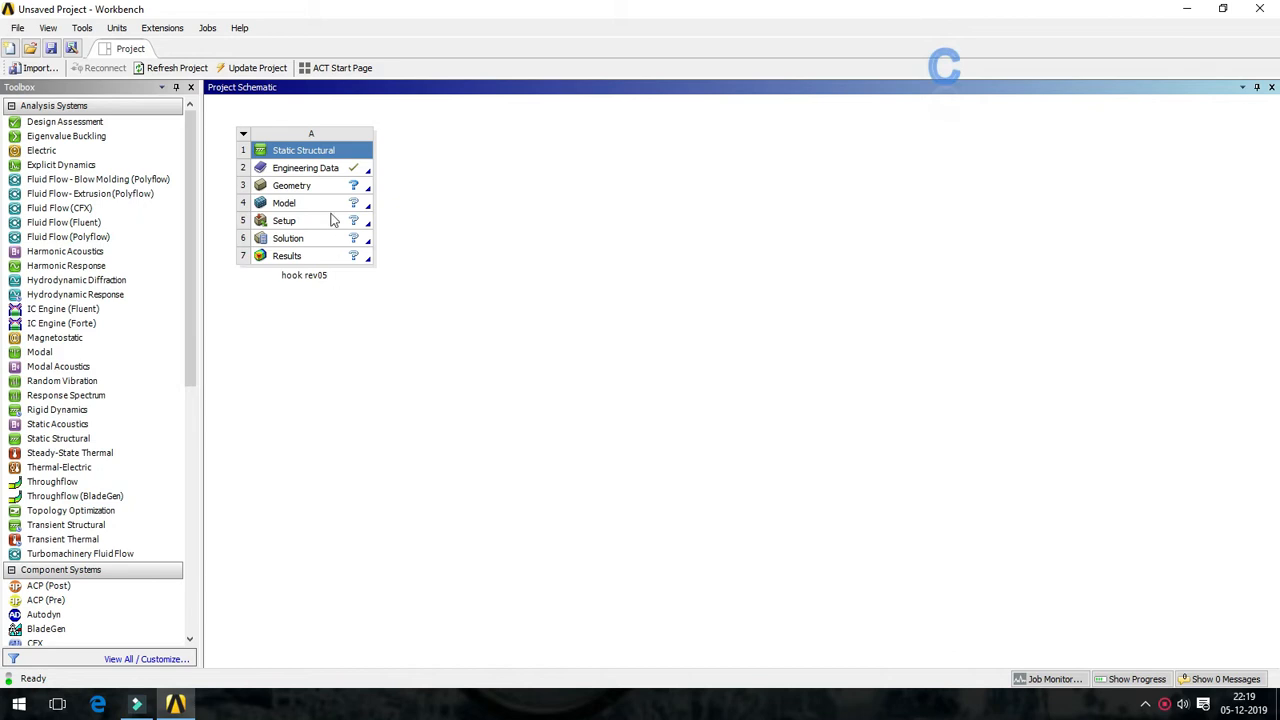
double_click(338, 172)
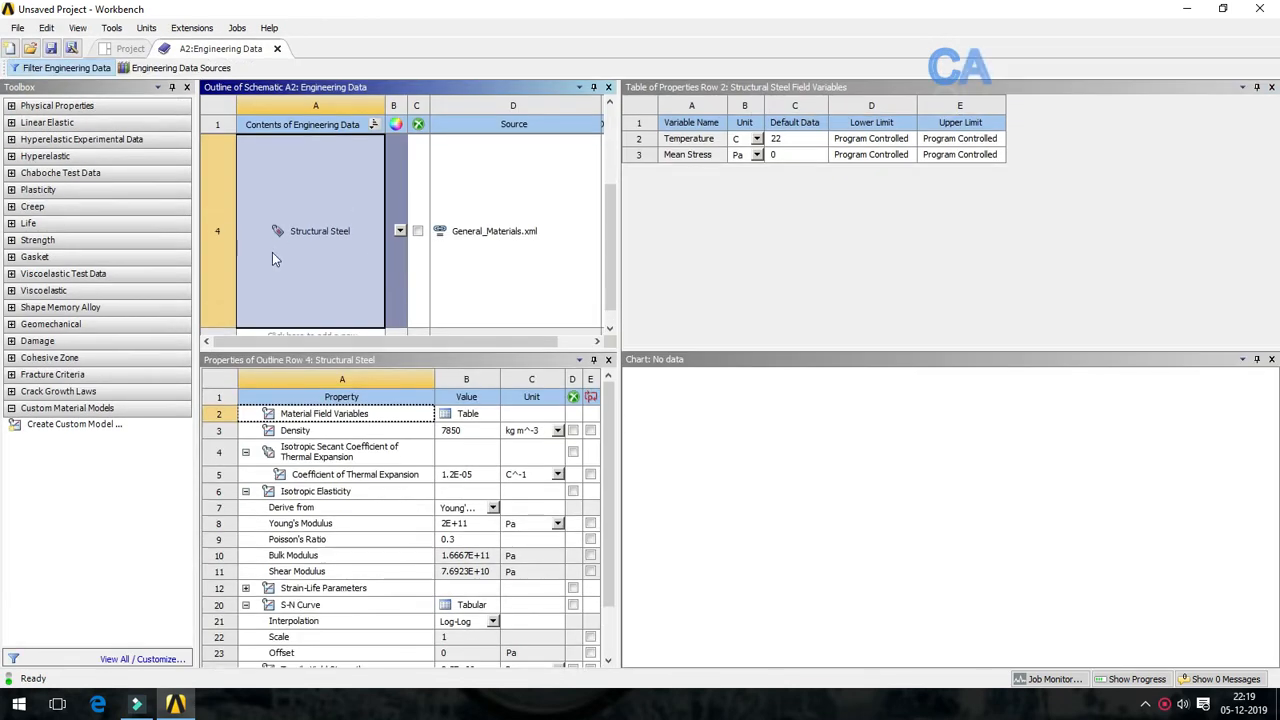
left_click(277, 48)
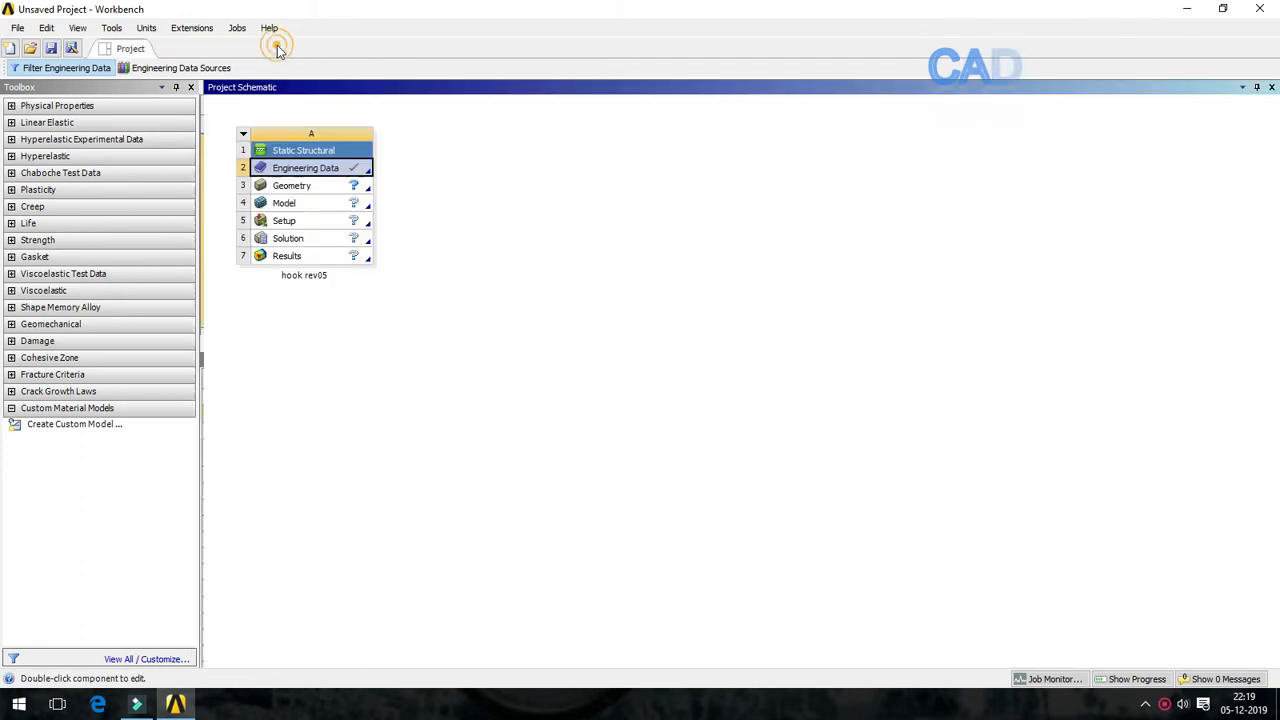
Step: Import the geometry file hook-FEA-REV05.STEP into the Geometry cell of the hook rev05 system
left_click(315, 190)
right_click(315, 190)
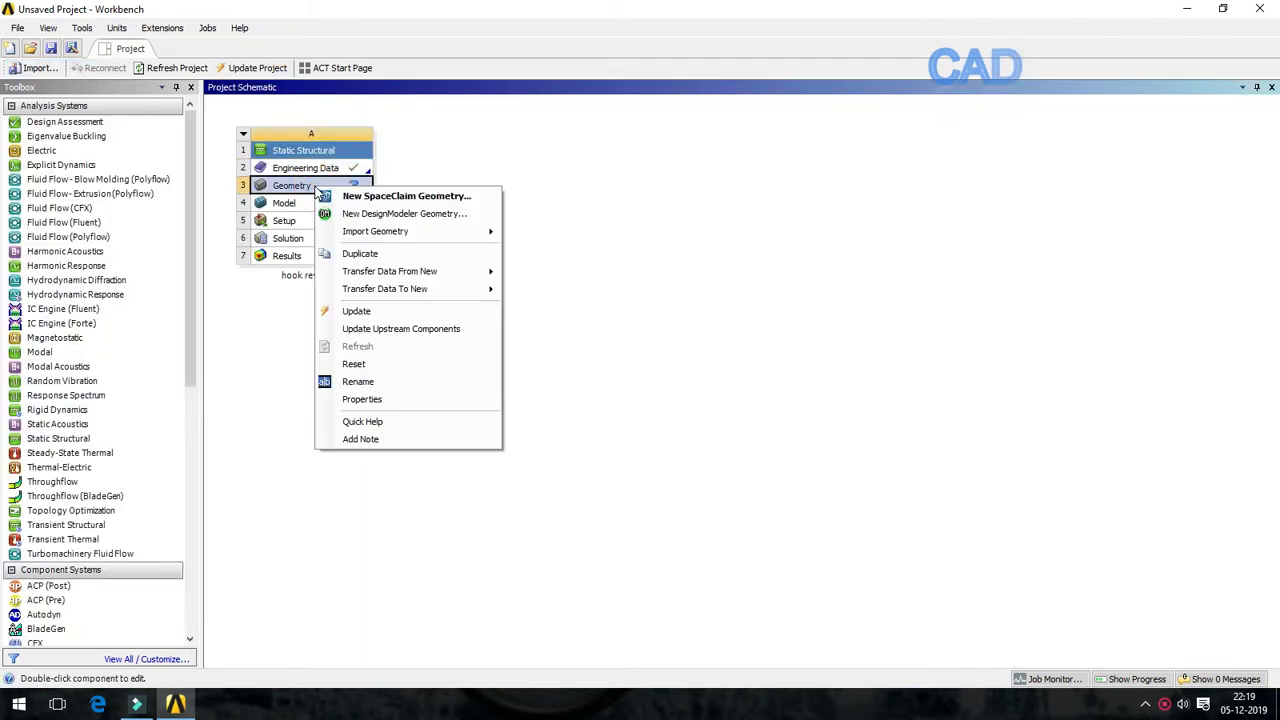
left_click(418, 232)
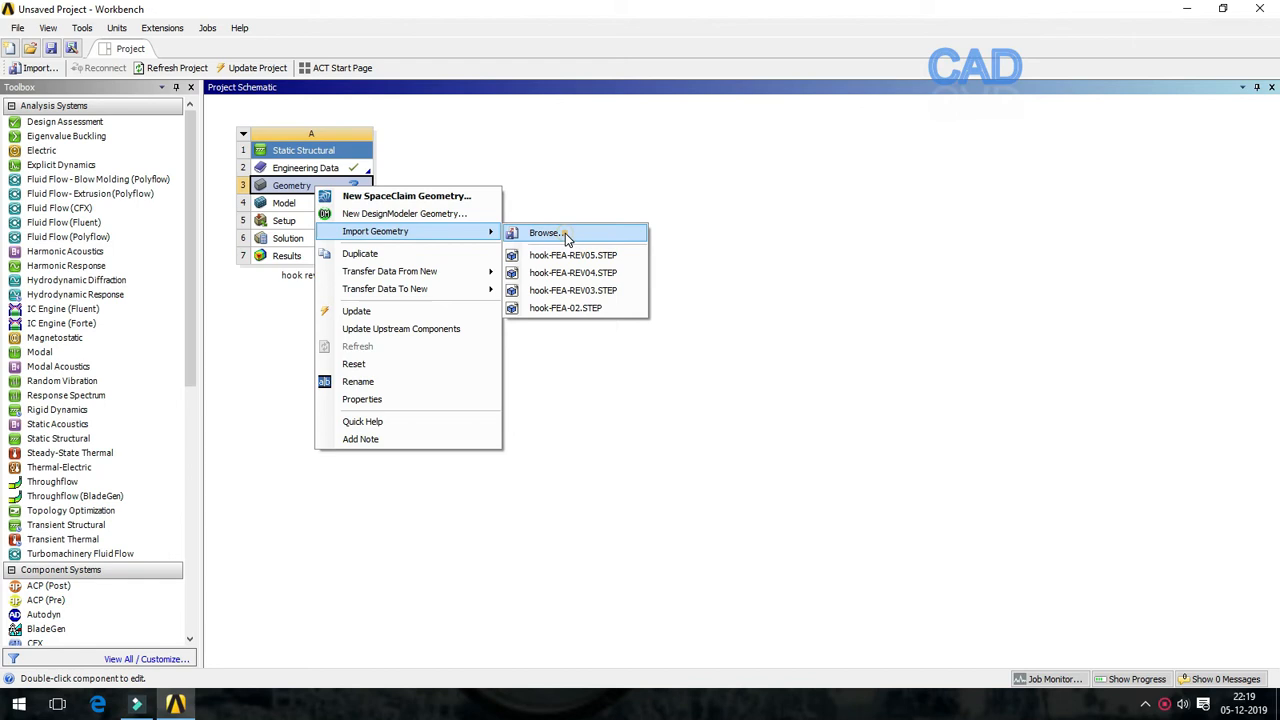
left_click(548, 233)
scroll(256, 285, "down", 5)
left_click(226, 280)
left_click(500, 376)
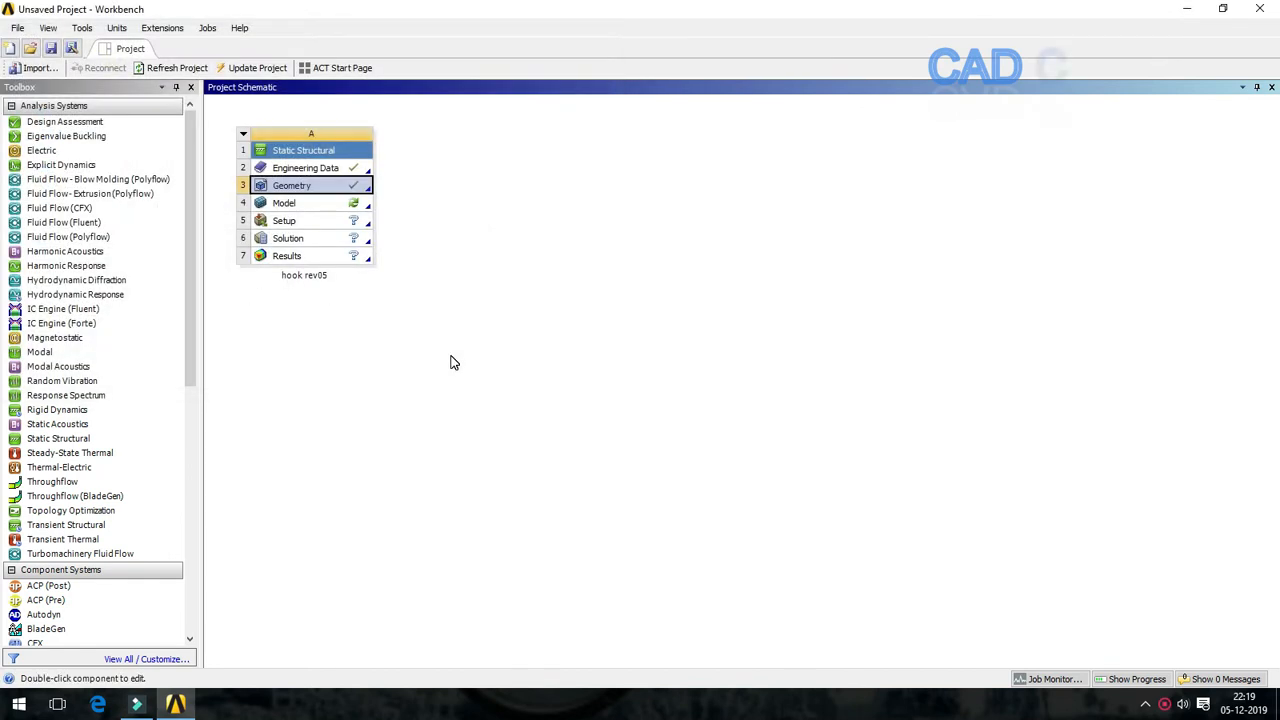
left_click(450, 357)
Step: Open the system's Model cell in Mechanical and view the imported hook assembly
double_click(313, 205)
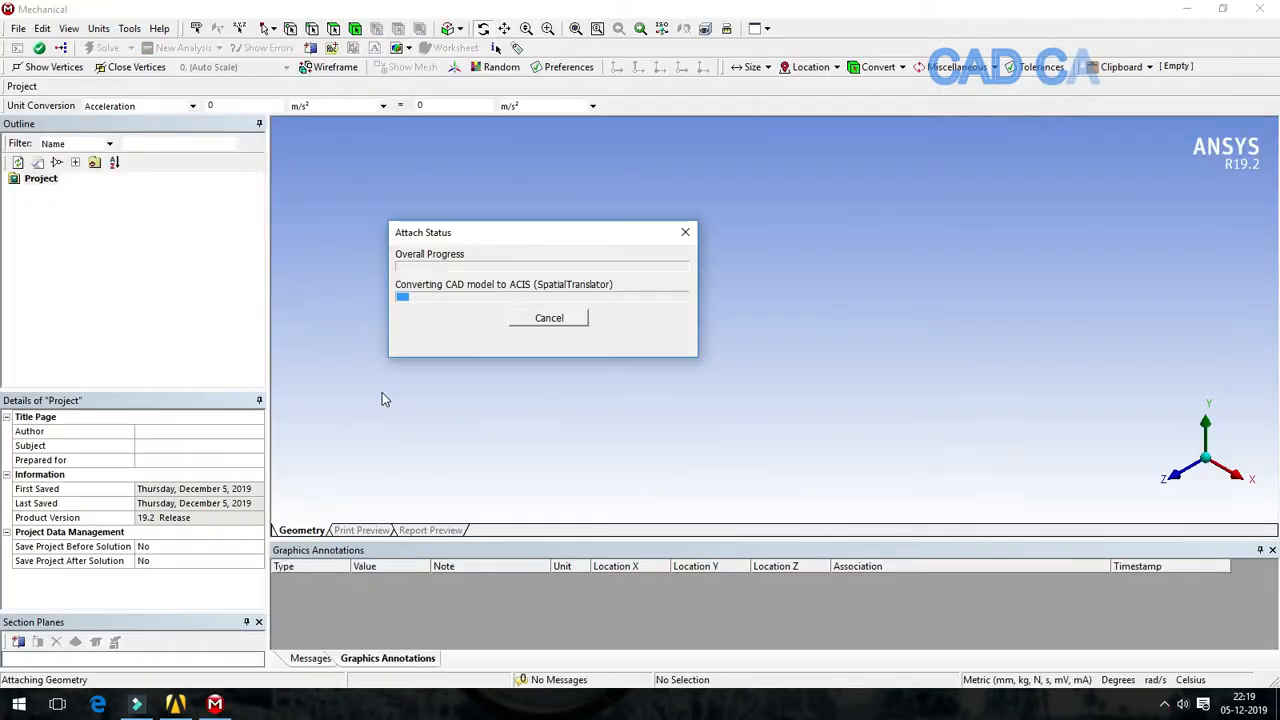
scroll(814, 434, "down", 3)
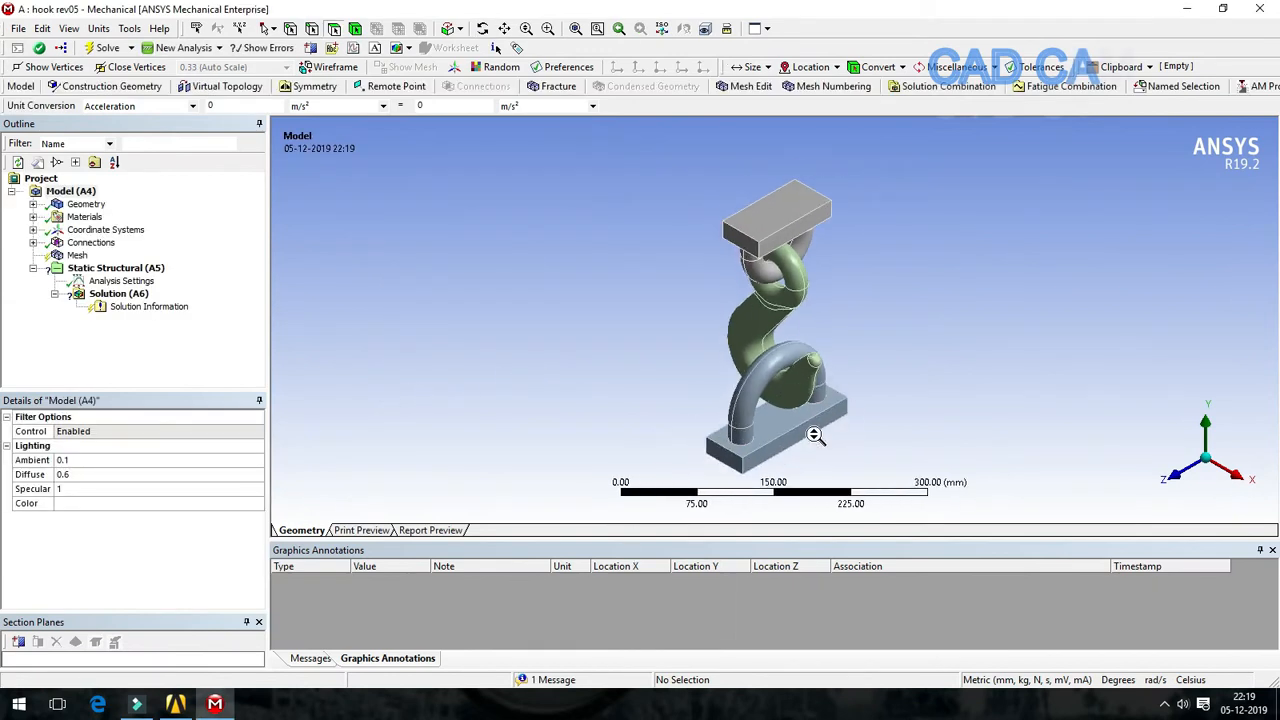
middle_click_drag(703, 412, 450, 355)
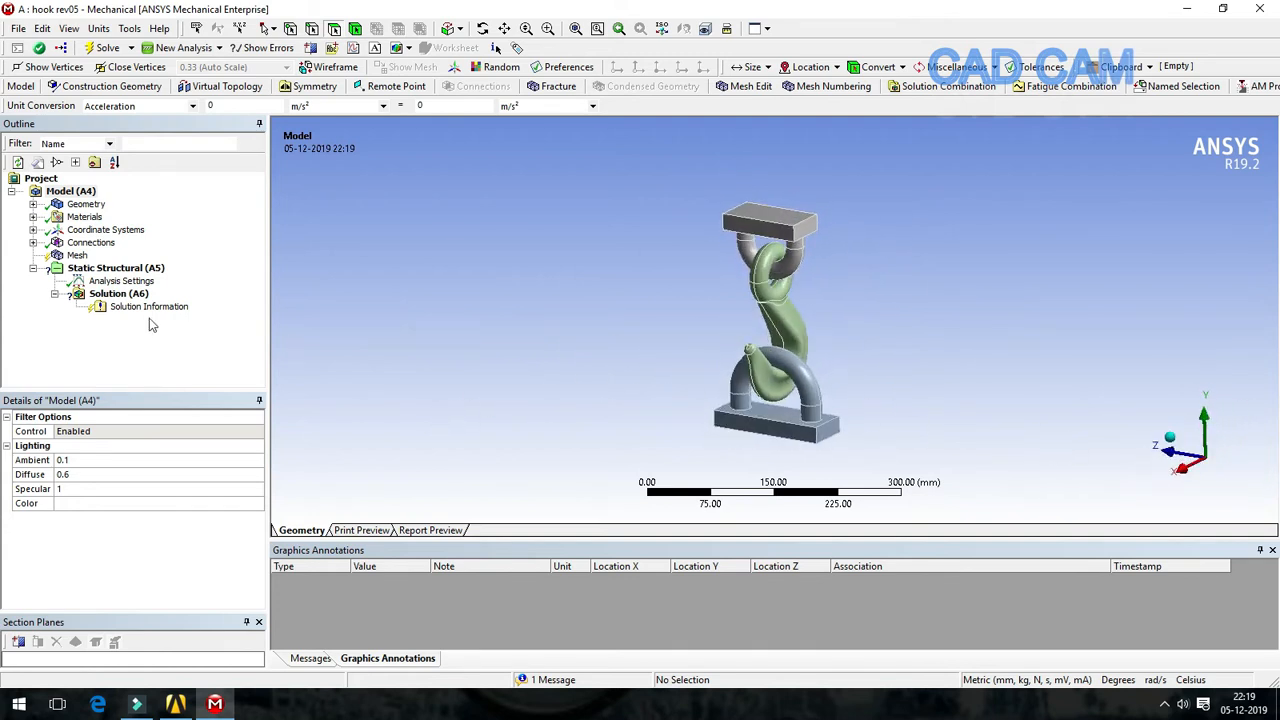
Step: Assign Structural Steel as the material of all three hook-FEA-REV05-FreeParts bodies
left_click(33, 204)
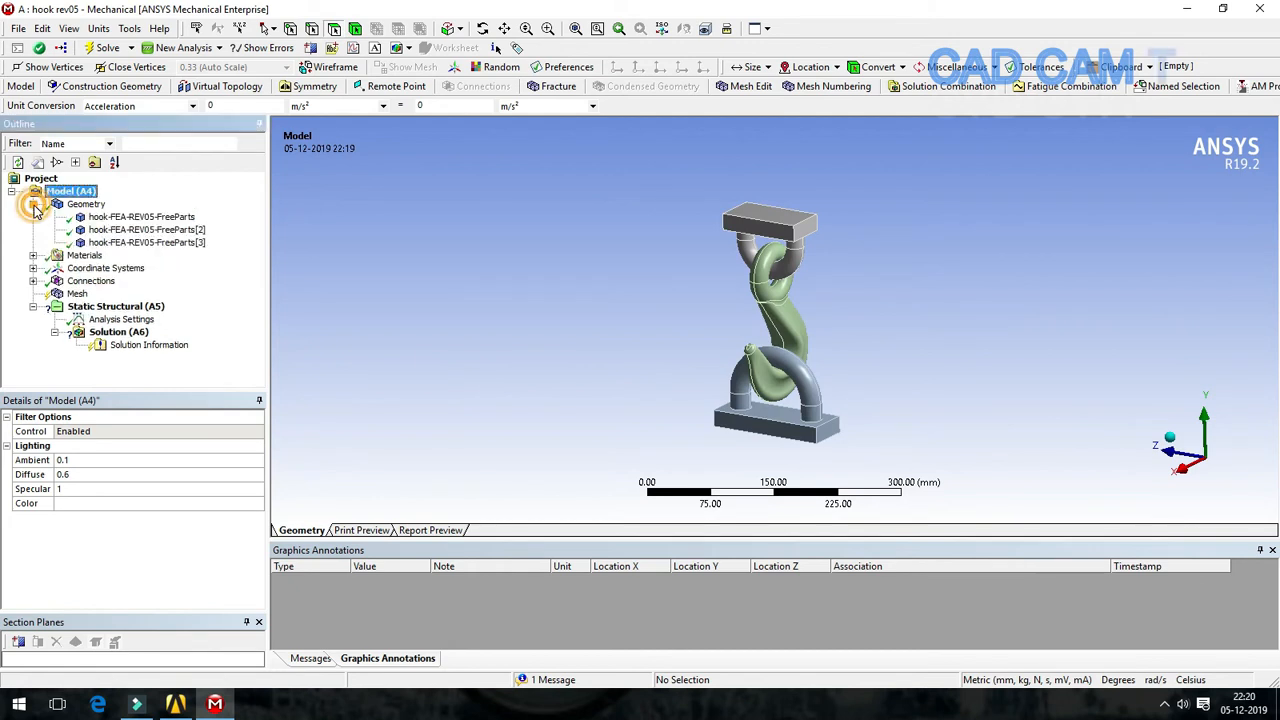
left_click(143, 217)
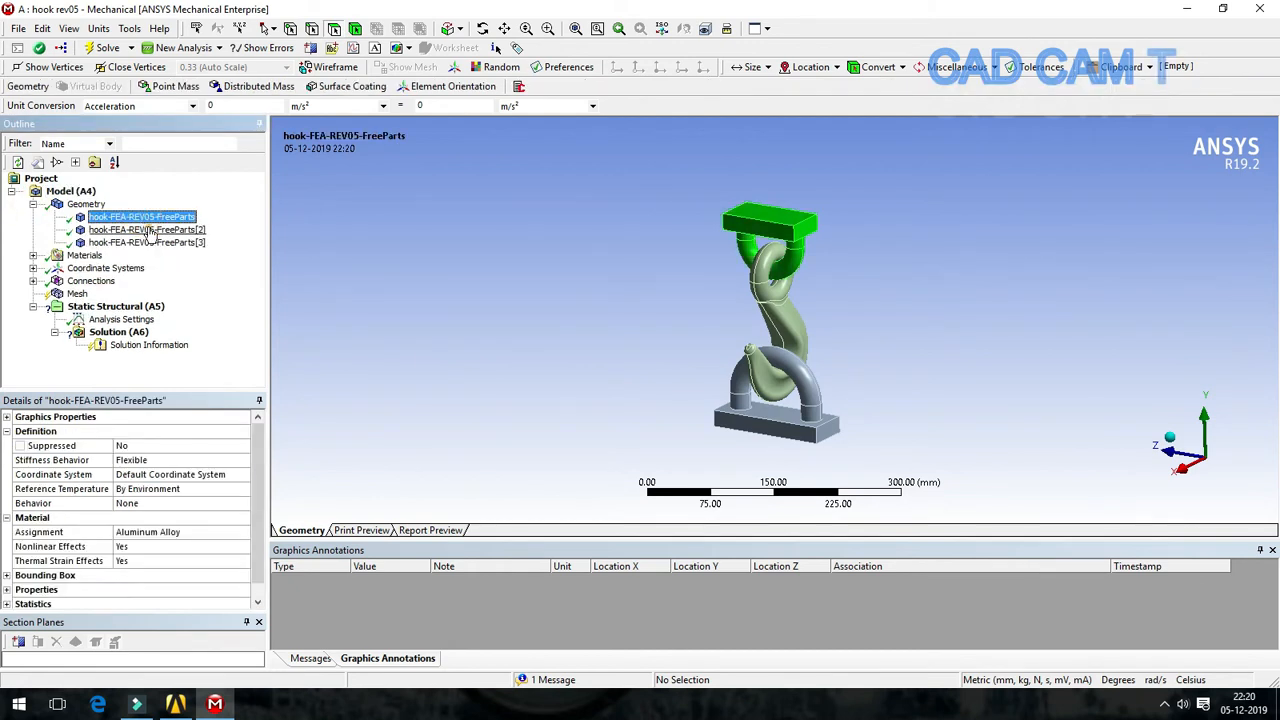
left_click(147, 230, "ctrl")
left_click(150, 243, "ctrl")
left_click(220, 531)
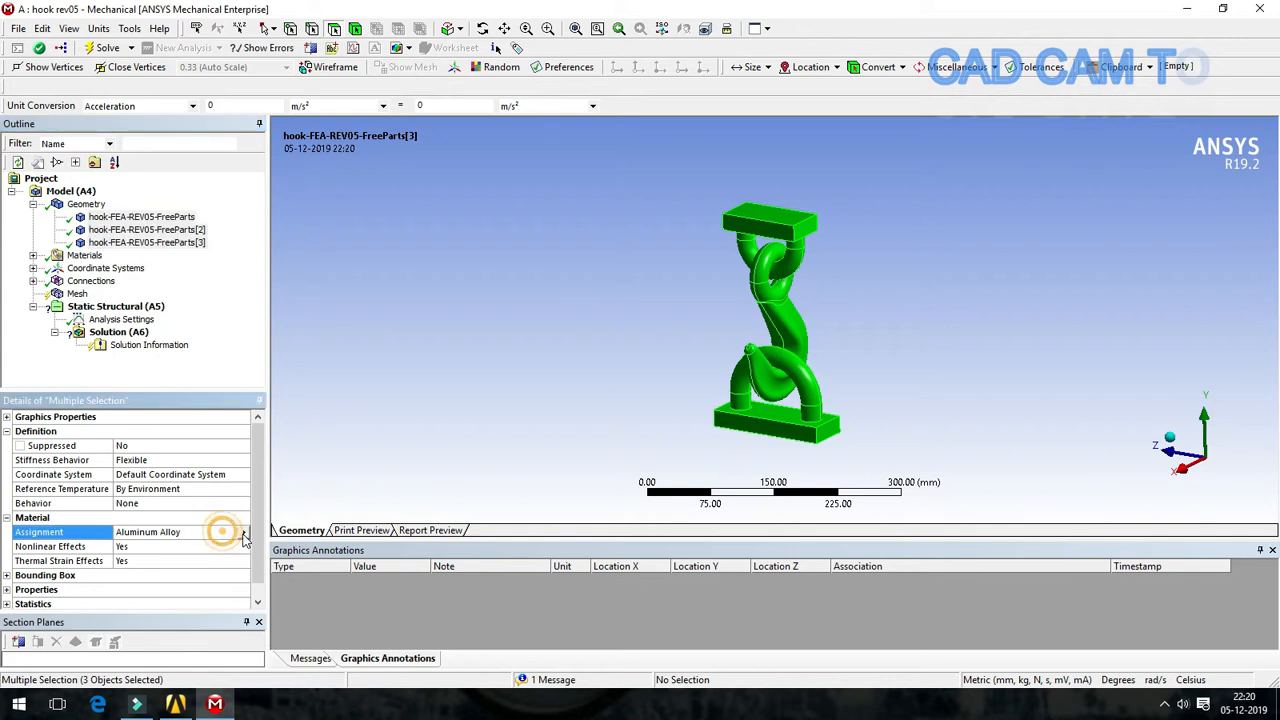
left_click(243, 532)
left_click(302, 595)
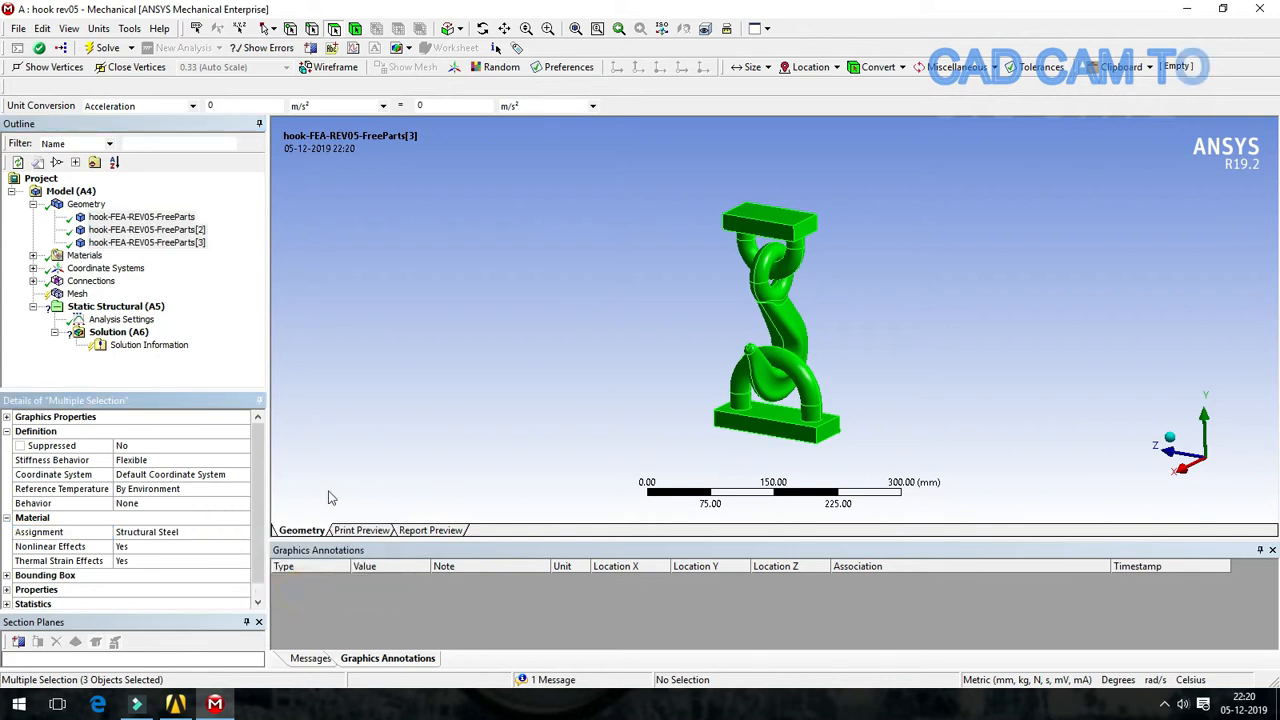
Step: Change the contact type of both contact regions to No Separation
left_click(33, 281)
left_click(33, 281)
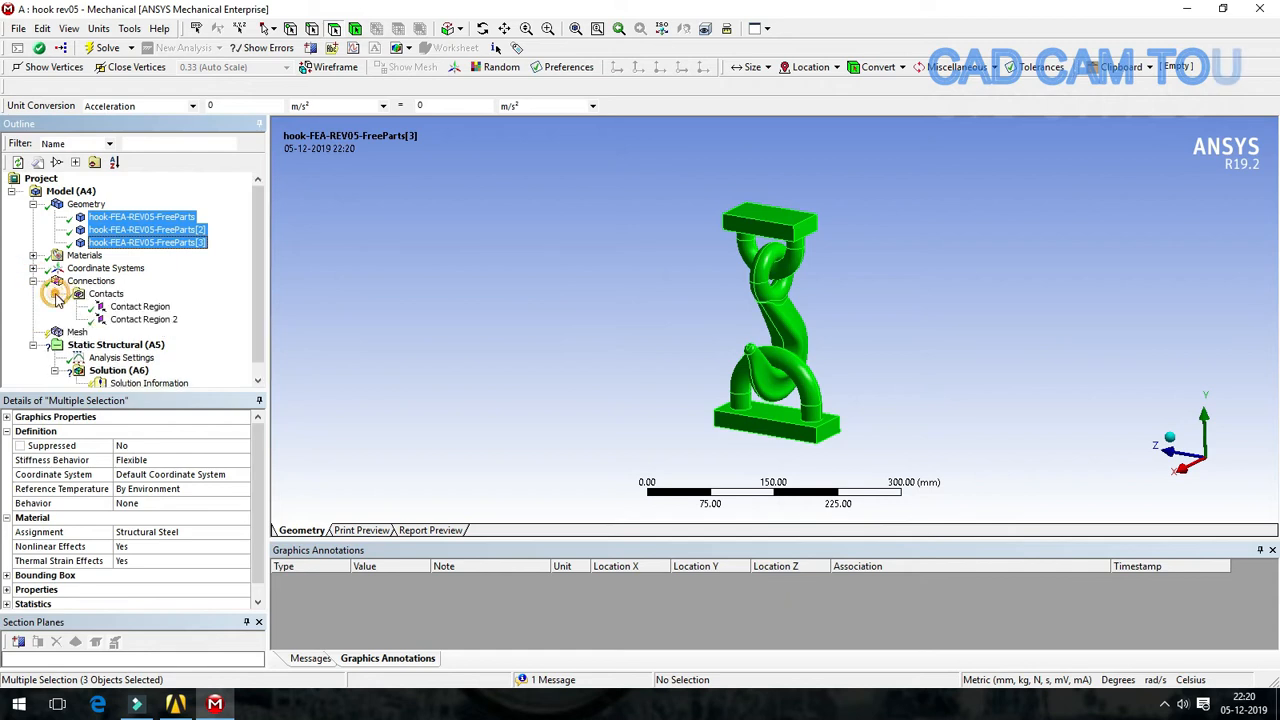
left_click(138, 307)
left_click(143, 320, "ctrl")
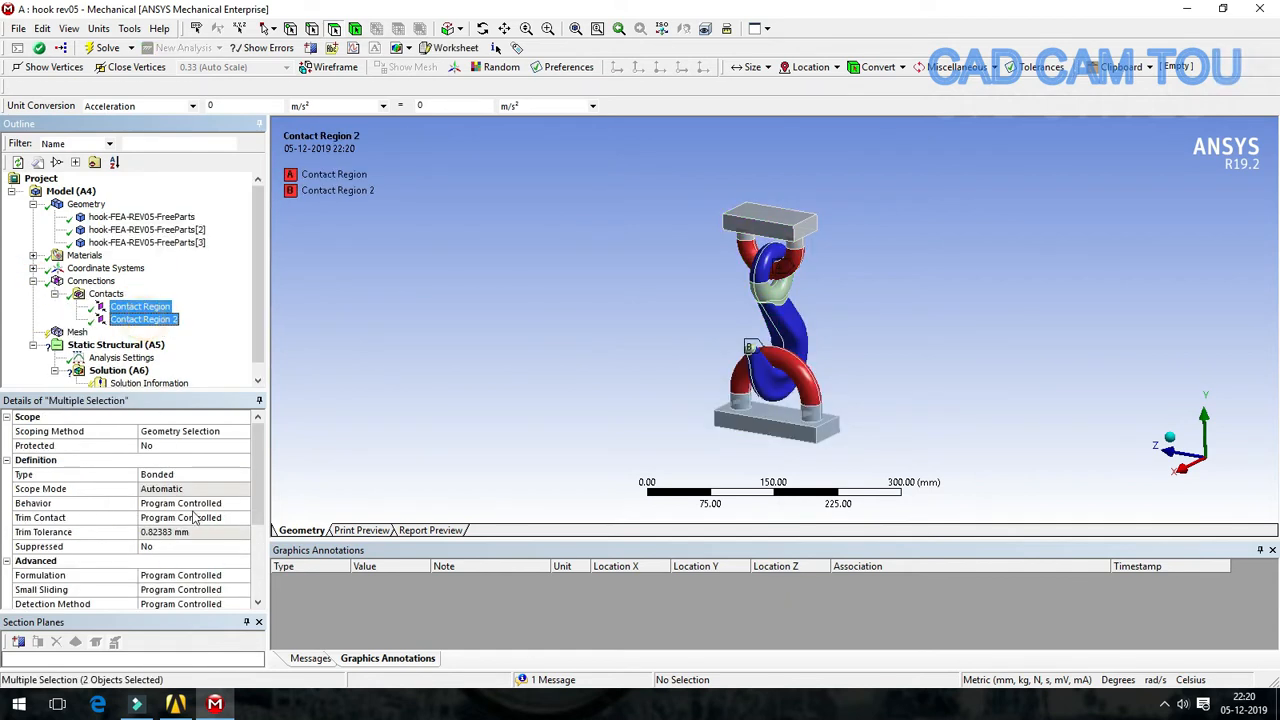
left_click(200, 474)
left_click(243, 474)
left_click(178, 503)
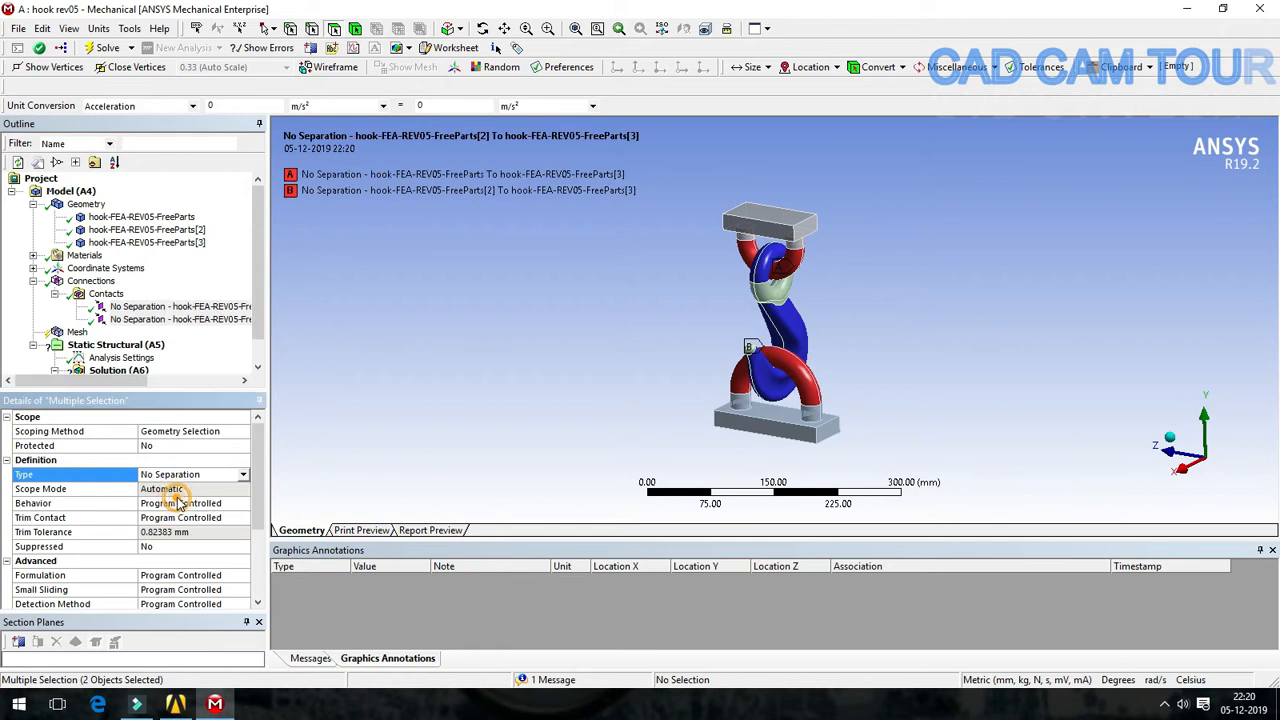
left_click(391, 344)
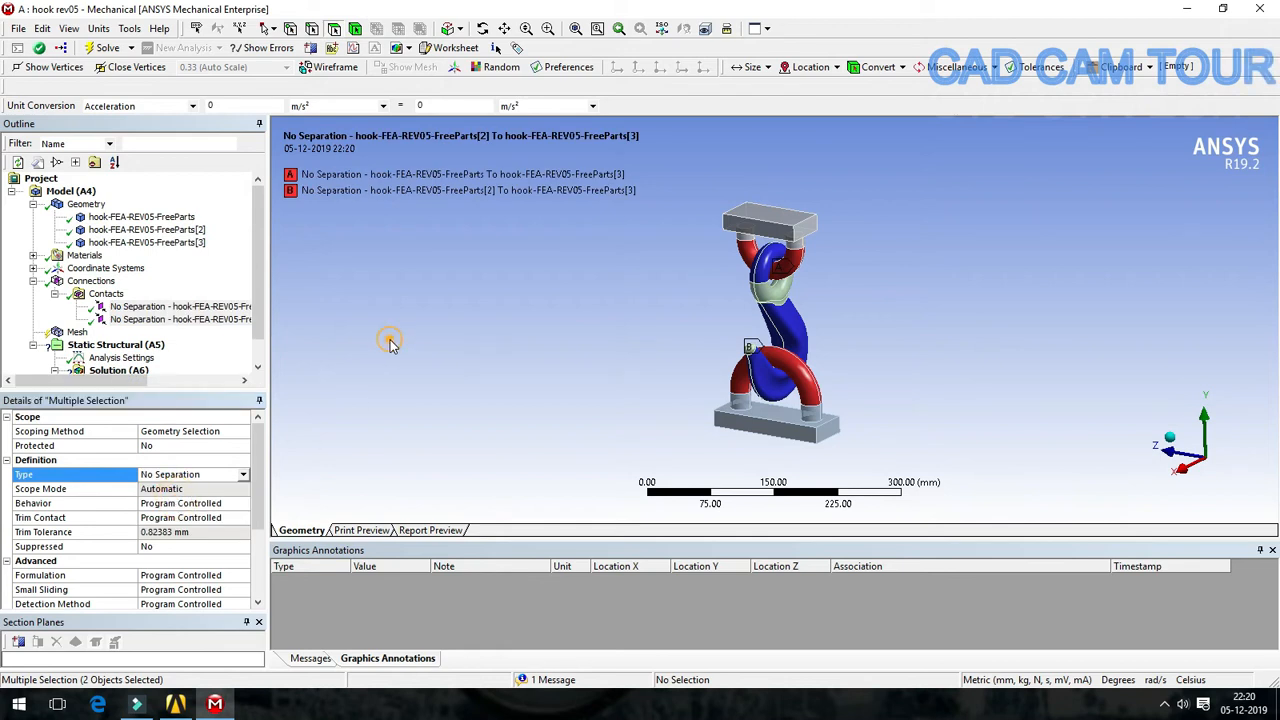
Step: Set the mesh element size to 3 mm and update the mesh
left_click(74, 336)
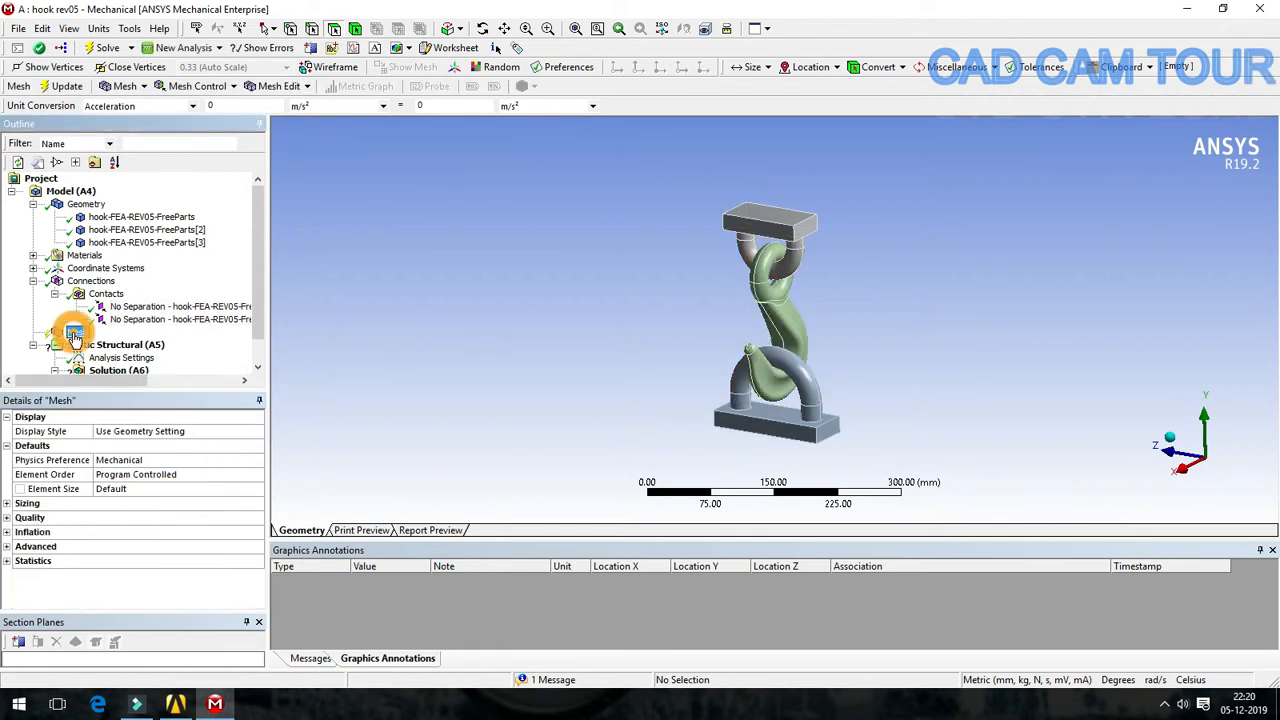
left_click(254, 290)
left_click(118, 488)
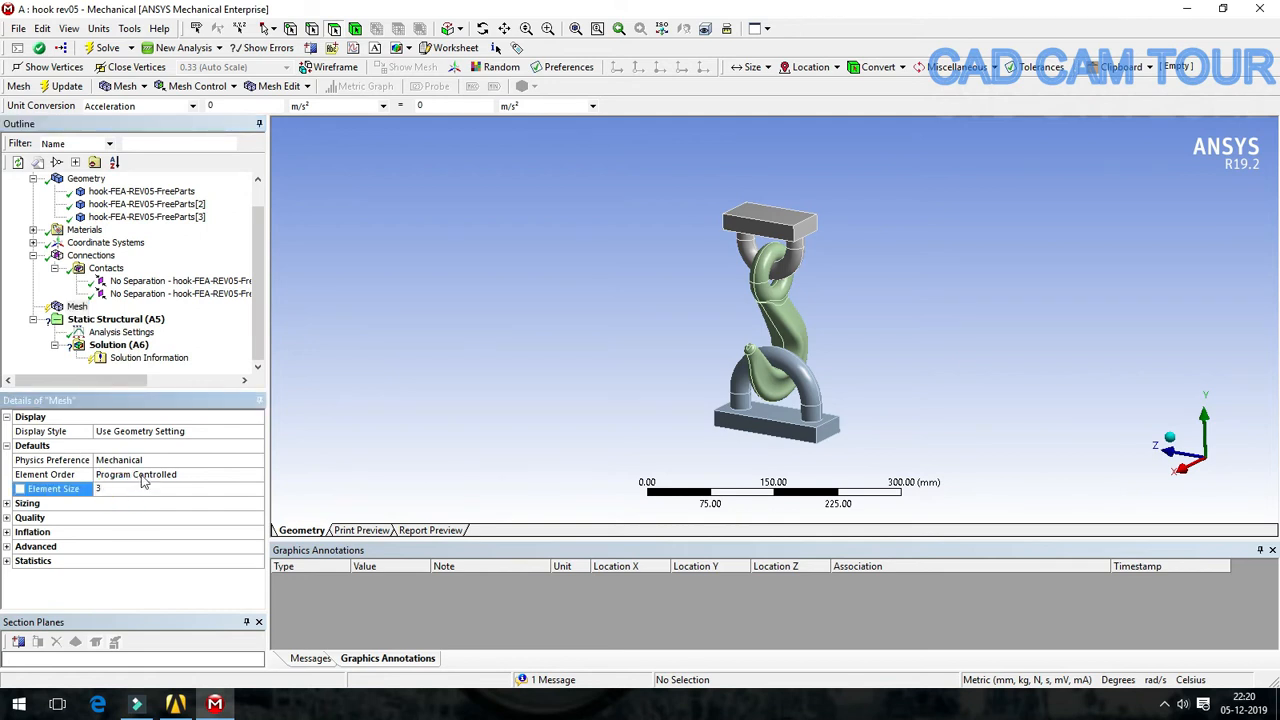
left_click(62, 86)
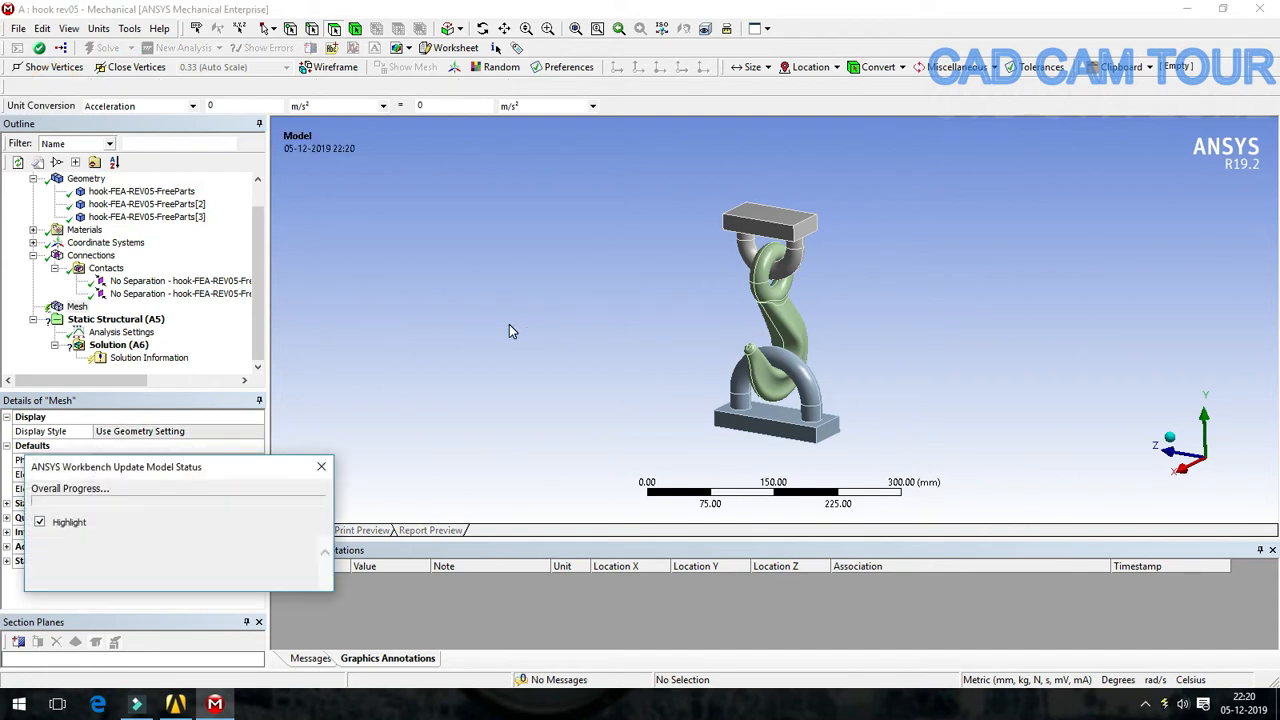
Step: Examine the mesh on the hook and both loop brackets up close and from several angles
middle_click_drag(537, 336, 831, 347)
scroll(794, 334, "up", 5)
scroll(794, 334, "down", 3)
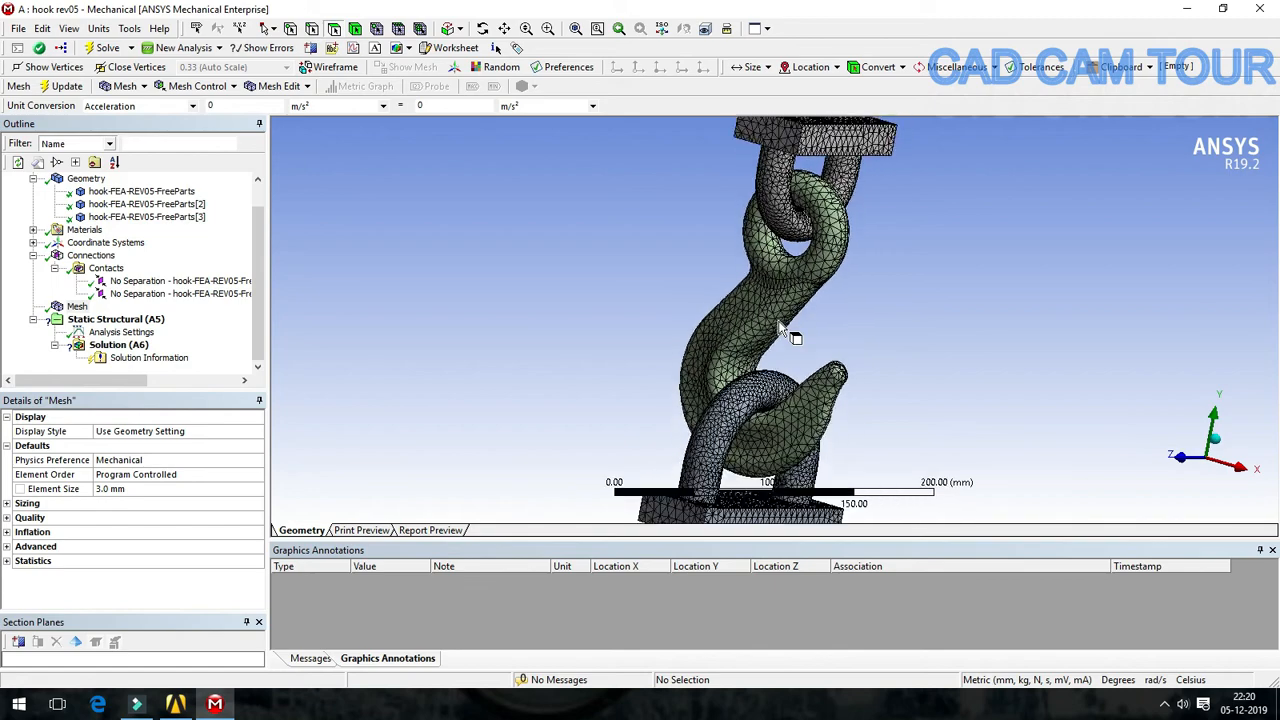
scroll(760, 420, "up", 3)
middle_click_drag(750, 445, 594, 400)
scroll(727, 374, "down", 3)
middle_click_drag(638, 291, 698, 297)
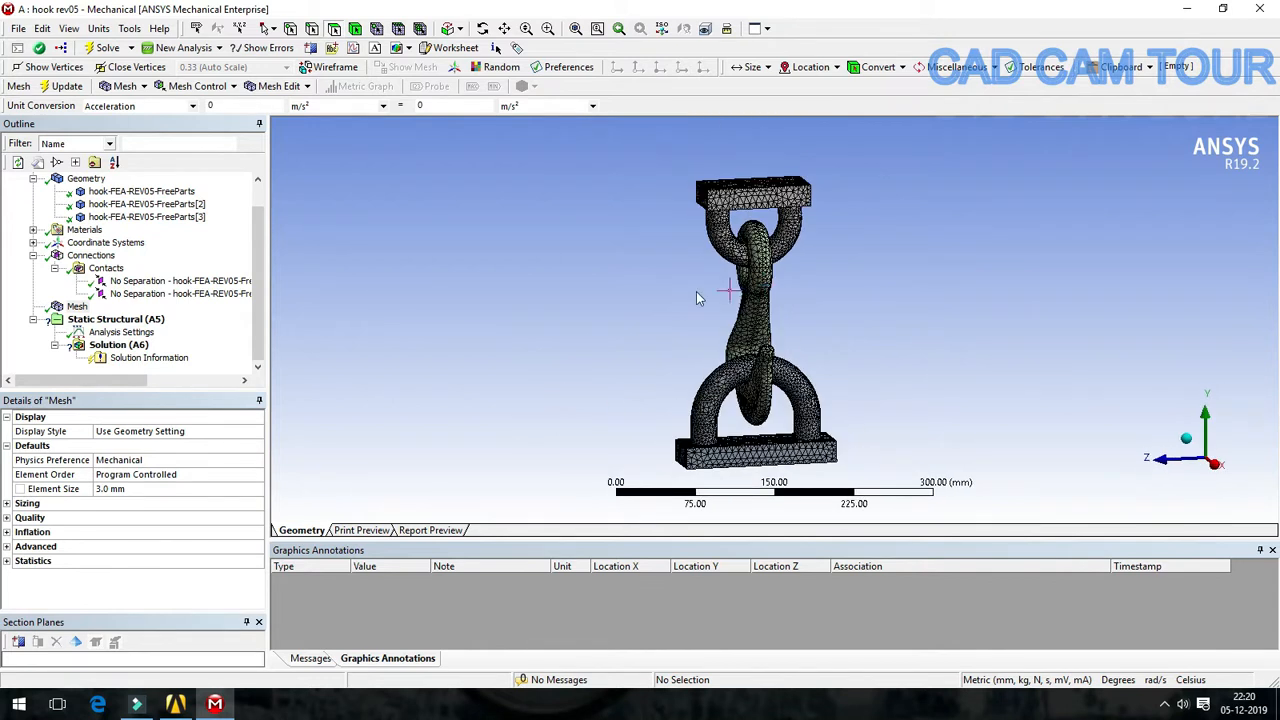
Step: Add a fixed support to the top face of the upper bracket's plate in the Static Structural analysis
left_click(257, 303)
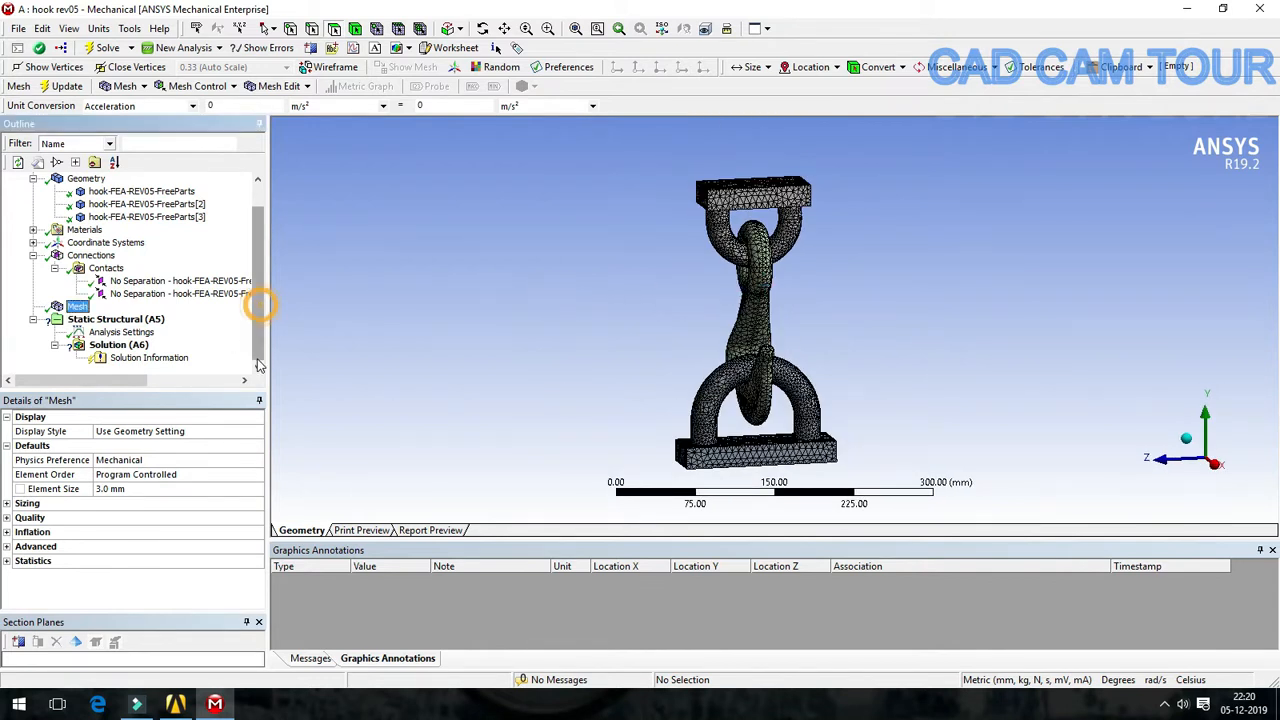
left_click(112, 319)
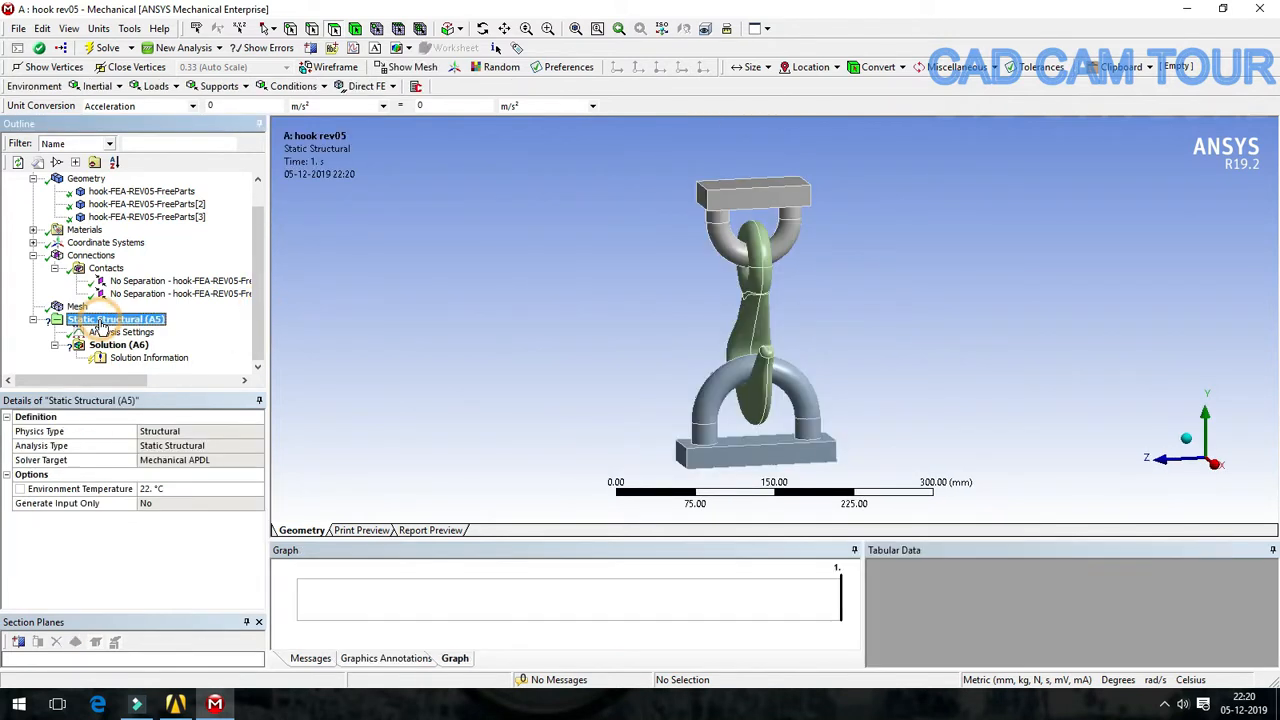
left_click(245, 87)
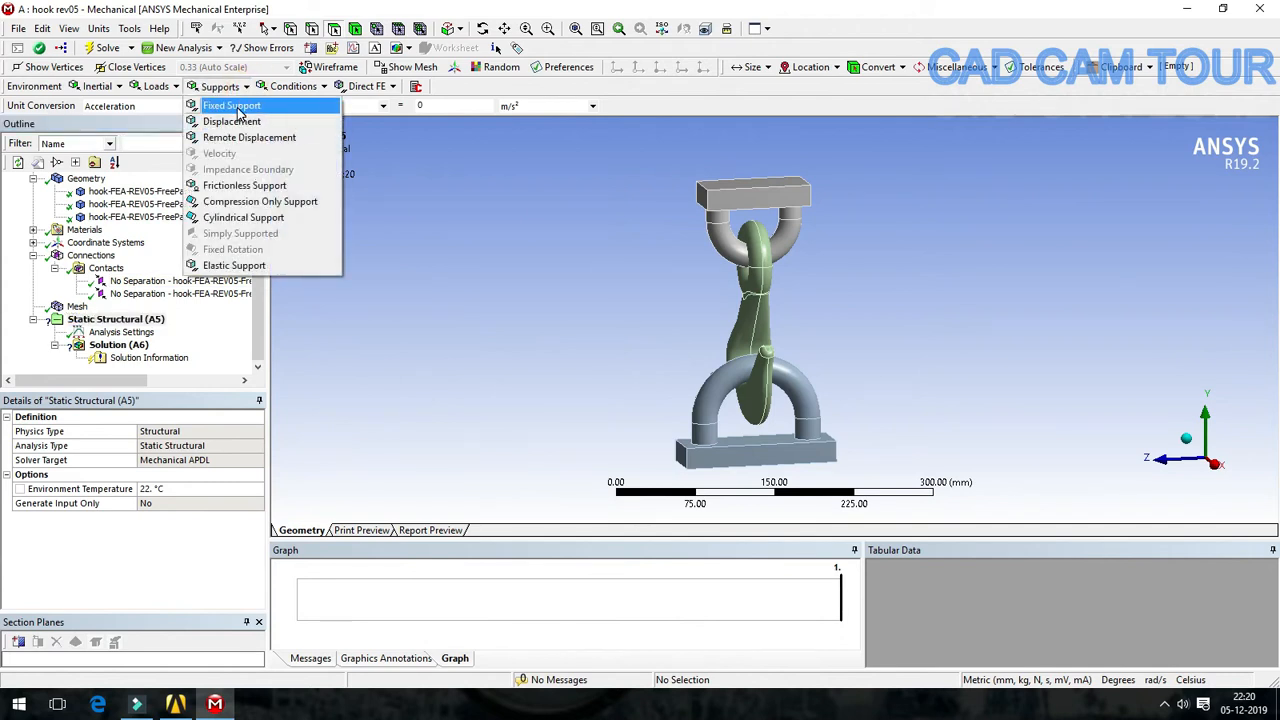
left_click(231, 105)
middle_click_drag(432, 243, 735, 190)
left_click(735, 190)
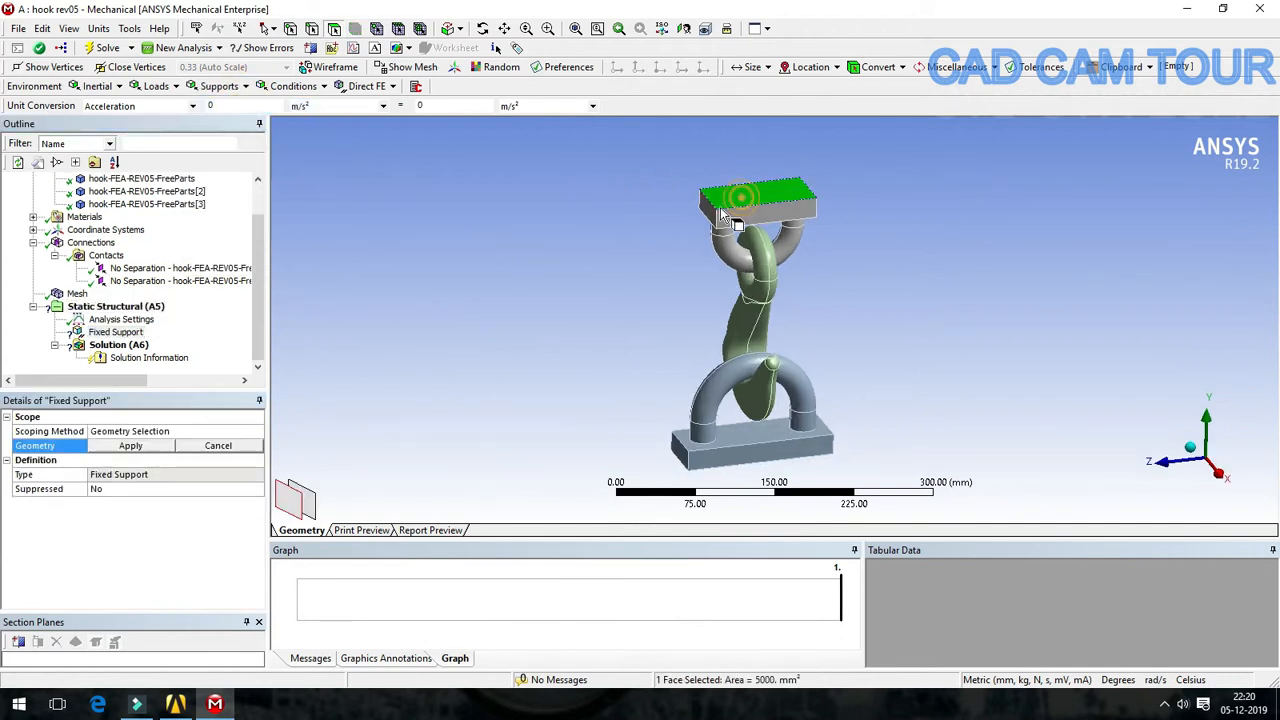
left_click(135, 445)
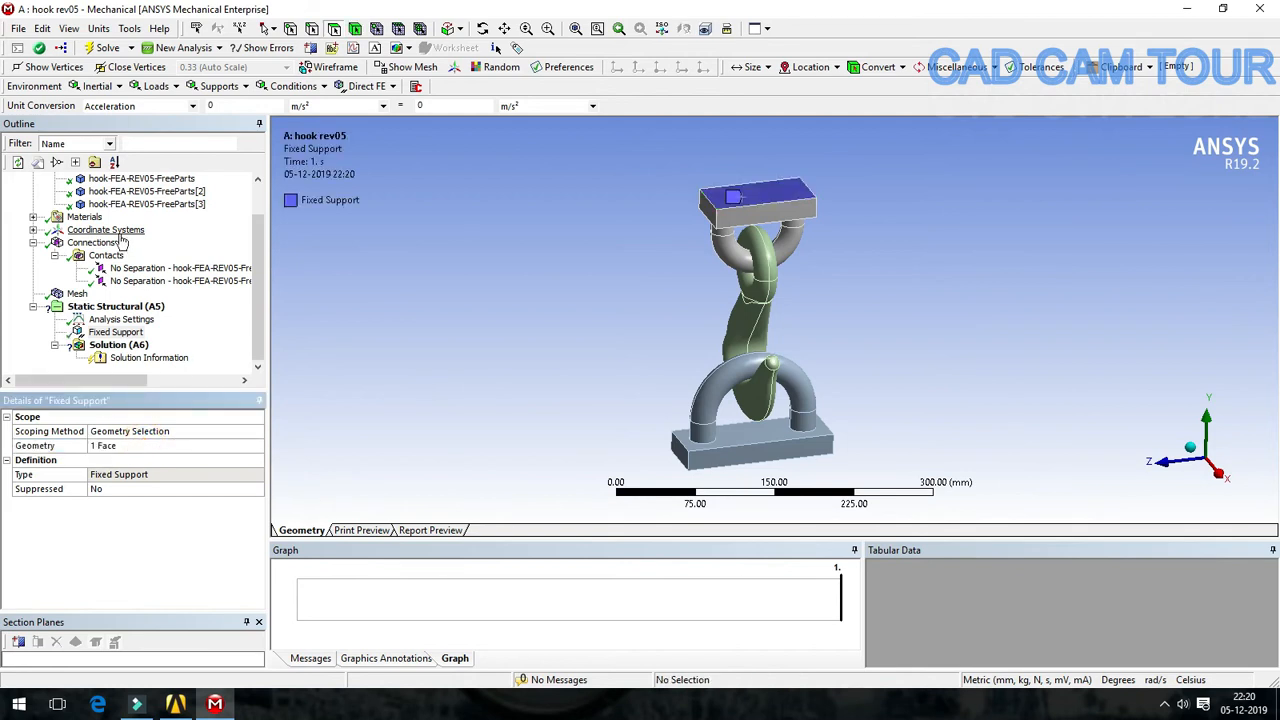
Step: Add a force load applied to the underside face of the lower bracket's plate
left_click(177, 87)
left_click(163, 158)
middle_click_drag(488, 294, 658, 386)
left_click(735, 370)
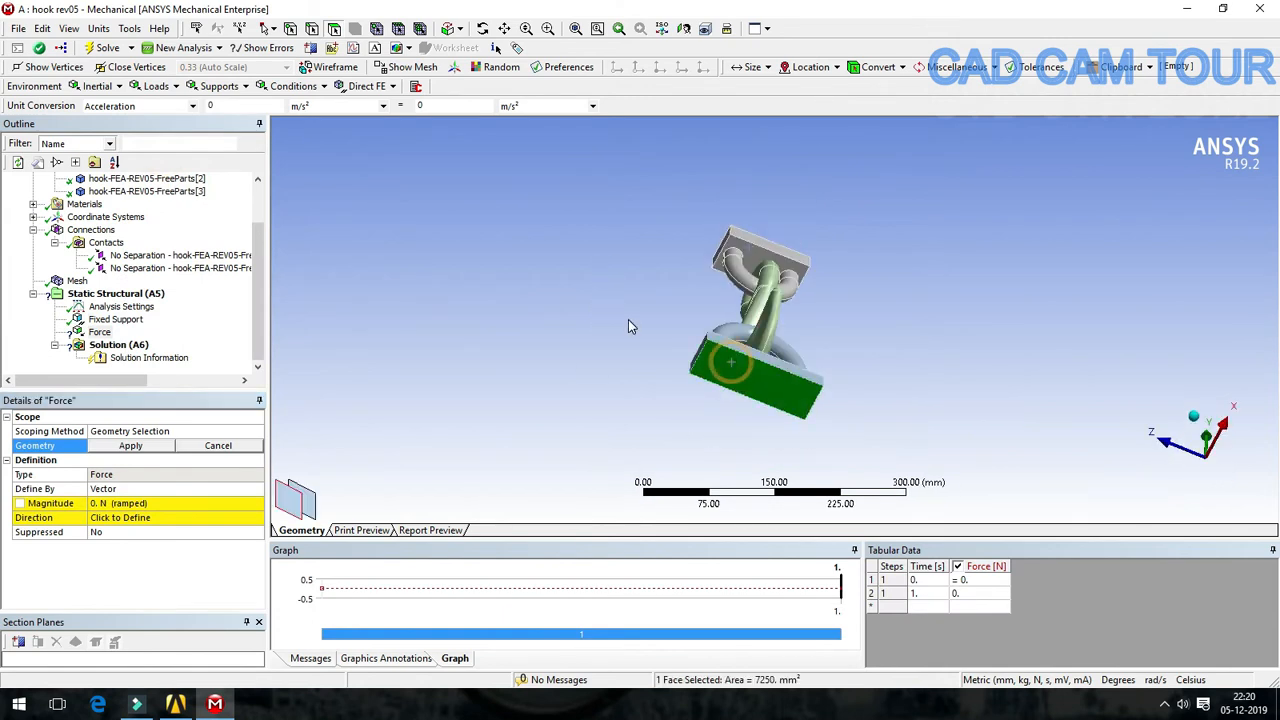
middle_click_drag(628, 319, 651, 401)
left_click(131, 445)
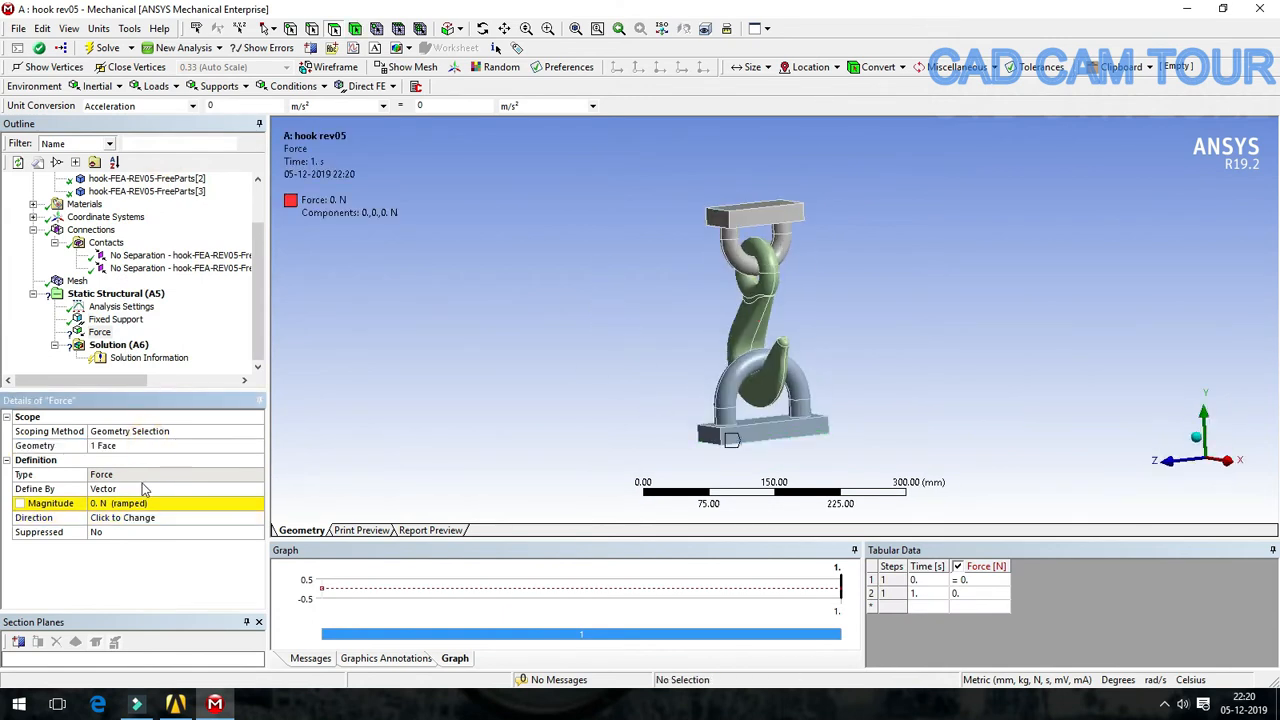
Step: Define the force by components with a Y component of -20000 N
left_click(140, 486)
left_click(258, 489)
left_click(138, 508)
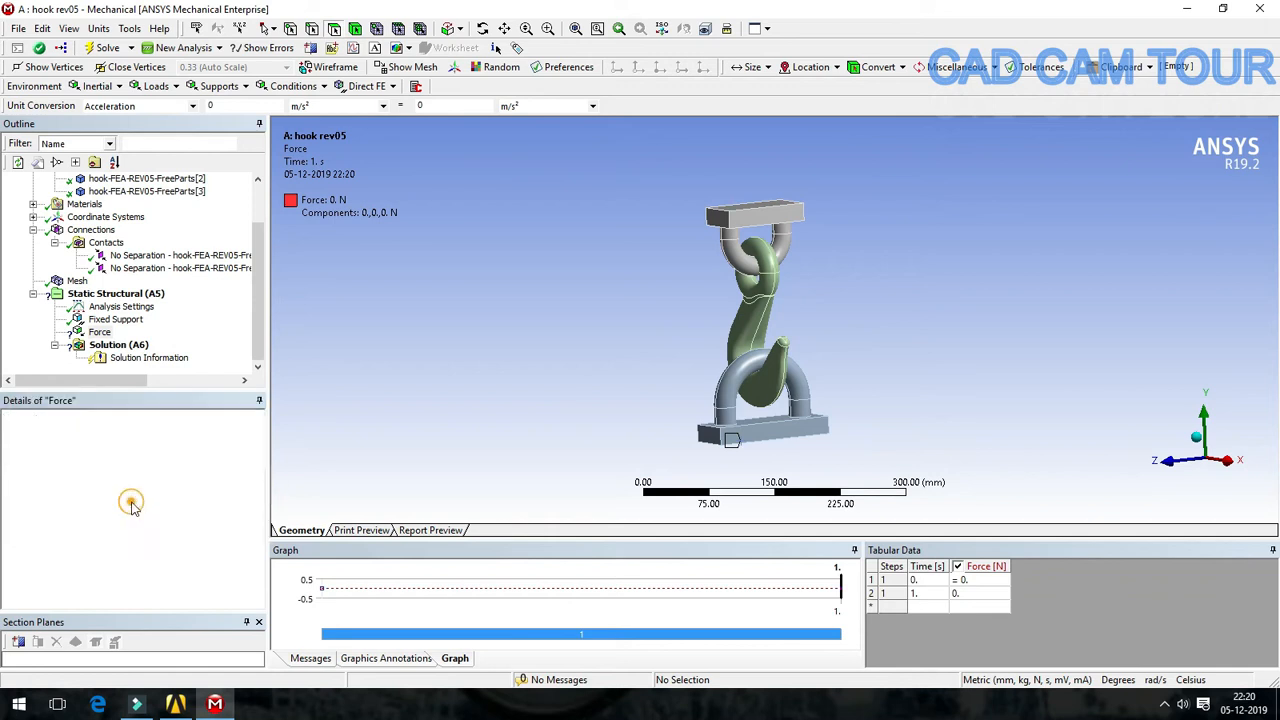
left_click(130, 532)
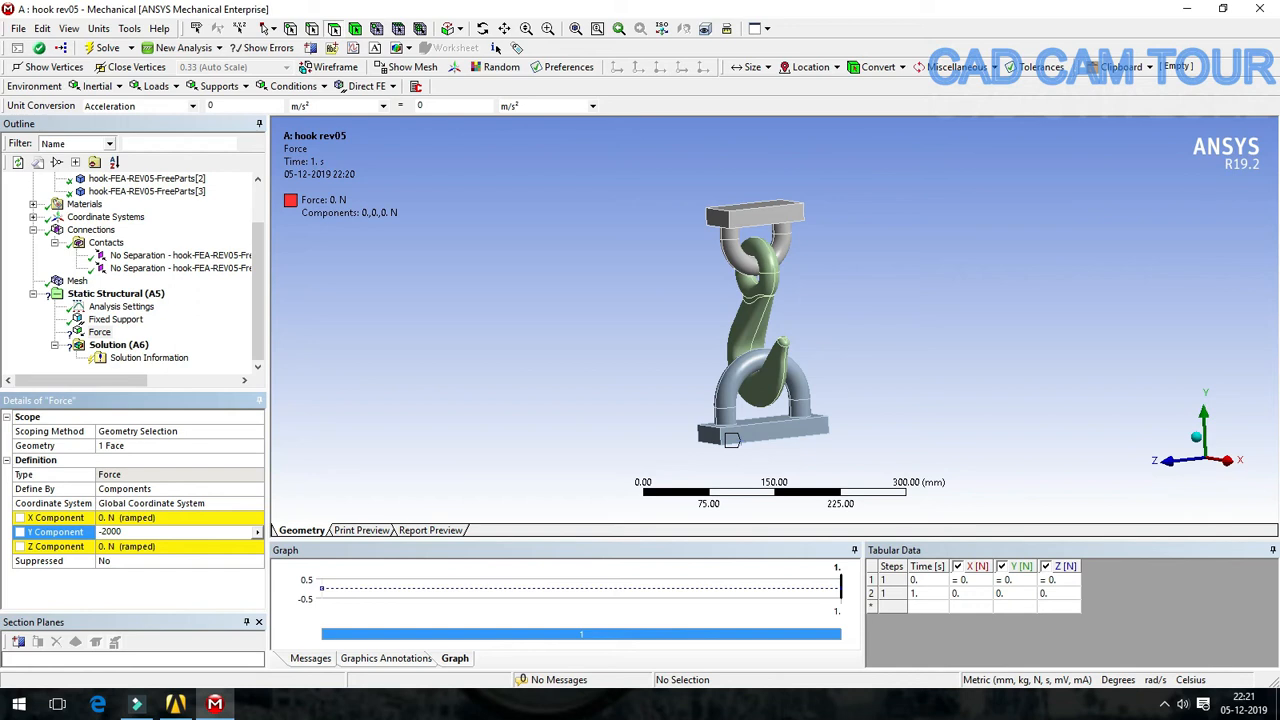
type("-20000")
left_click(395, 398)
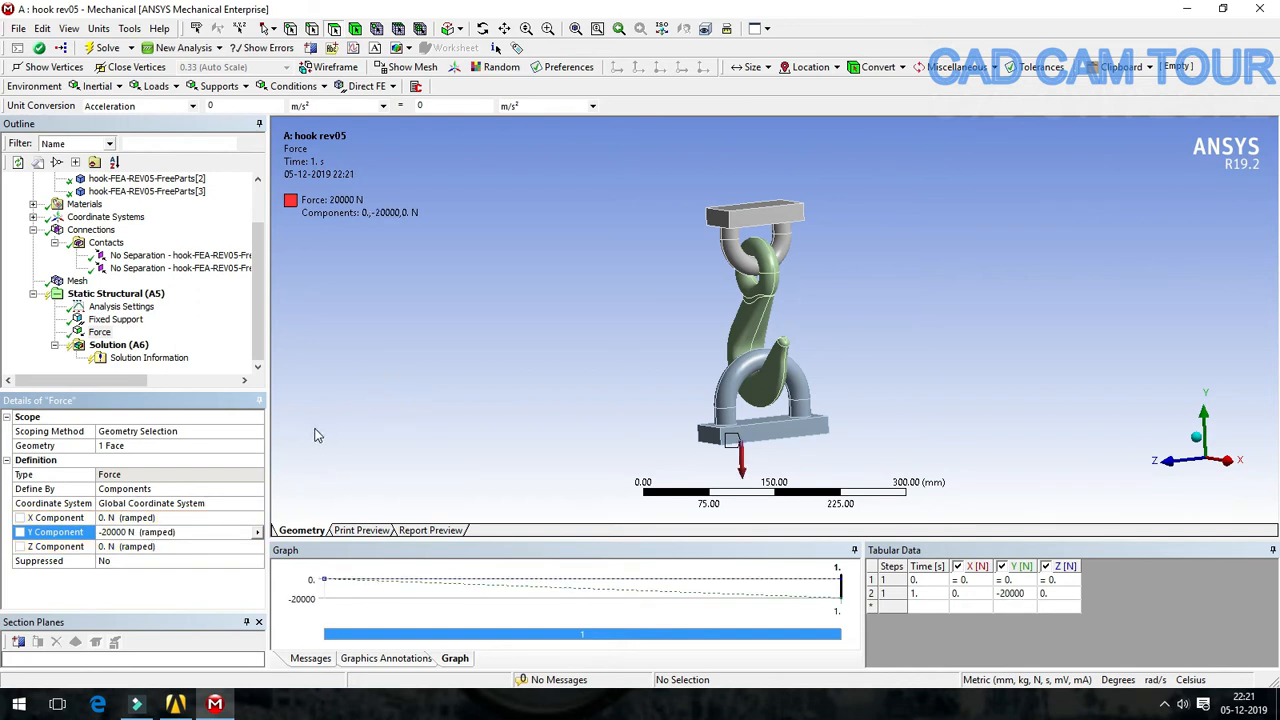
Step: Add a Total Deformation result for all bodies to the solution
left_click(116, 345)
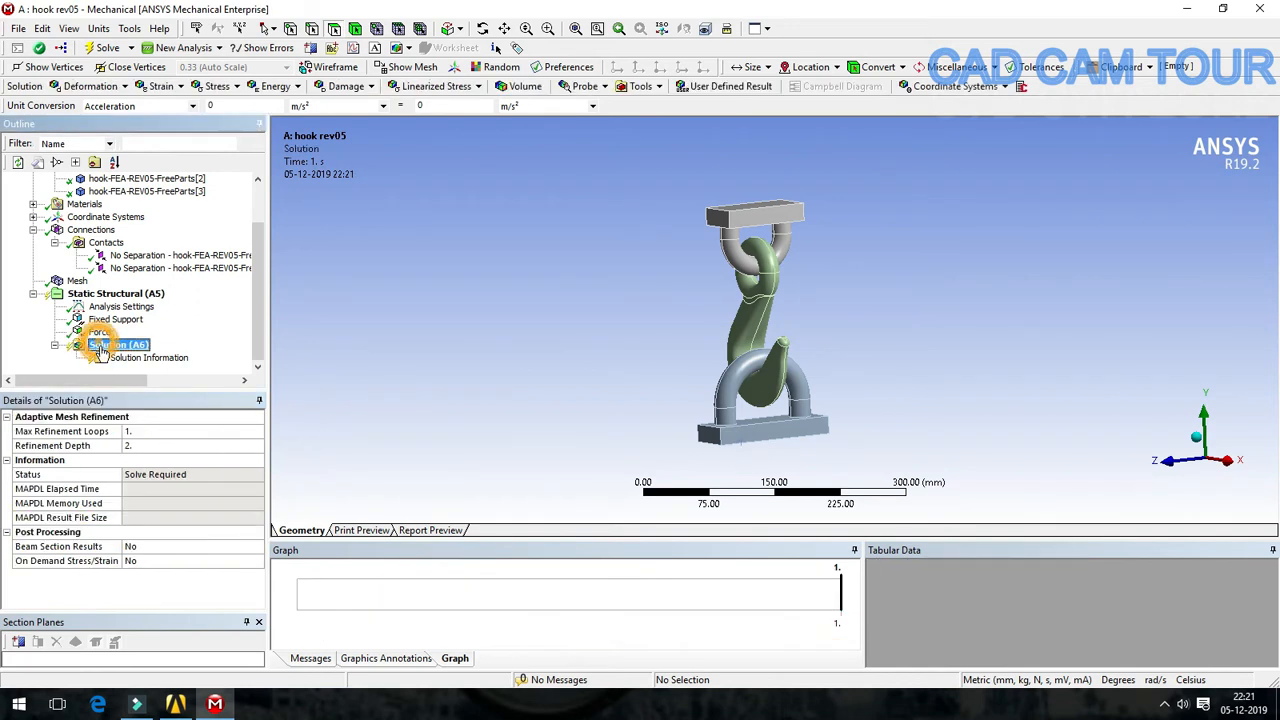
left_click(92, 86)
left_click(77, 106)
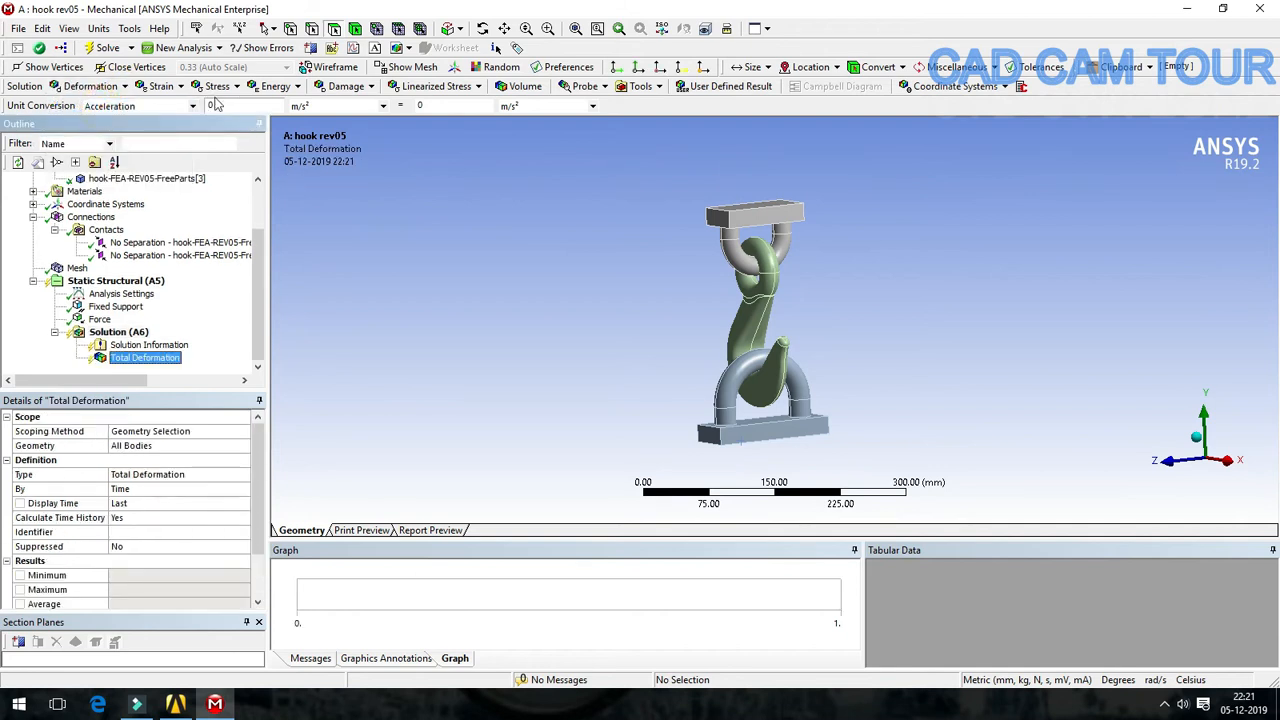
Step: Add an Equivalent (von-Mises) stress result and a Stress Tool with safety factor to the solution
left_click(220, 87)
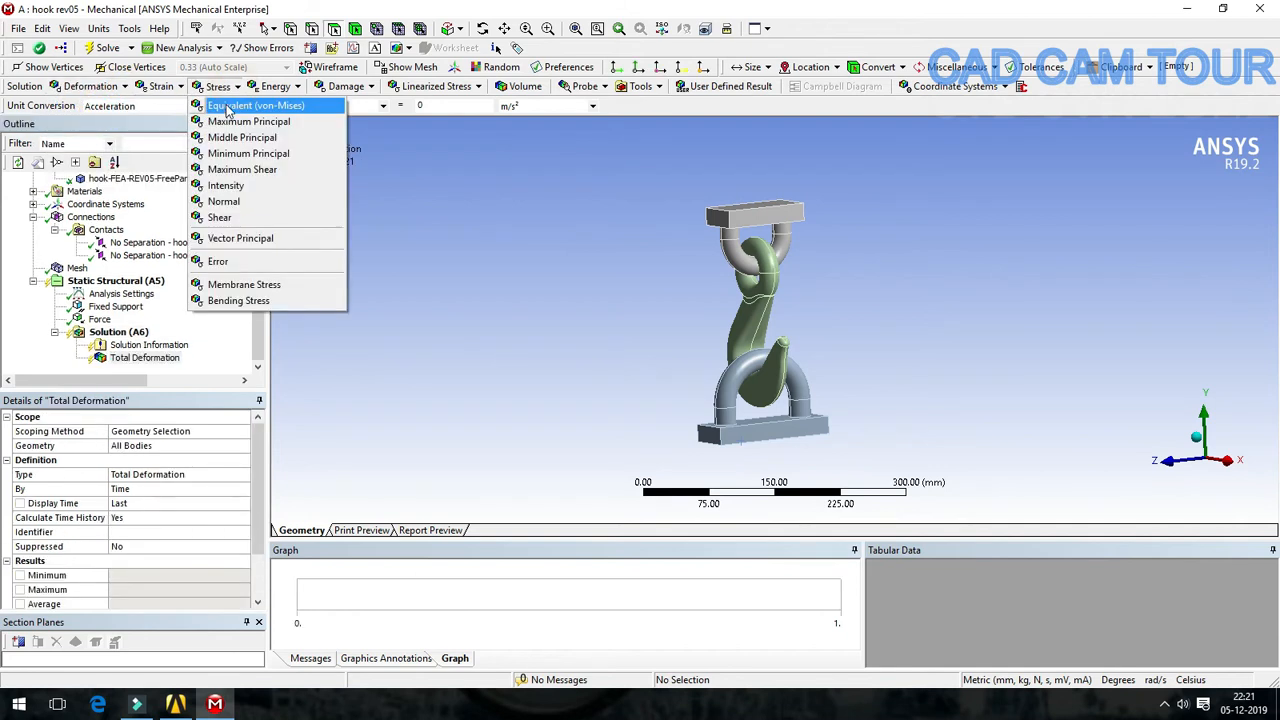
left_click(236, 106)
left_click(659, 88)
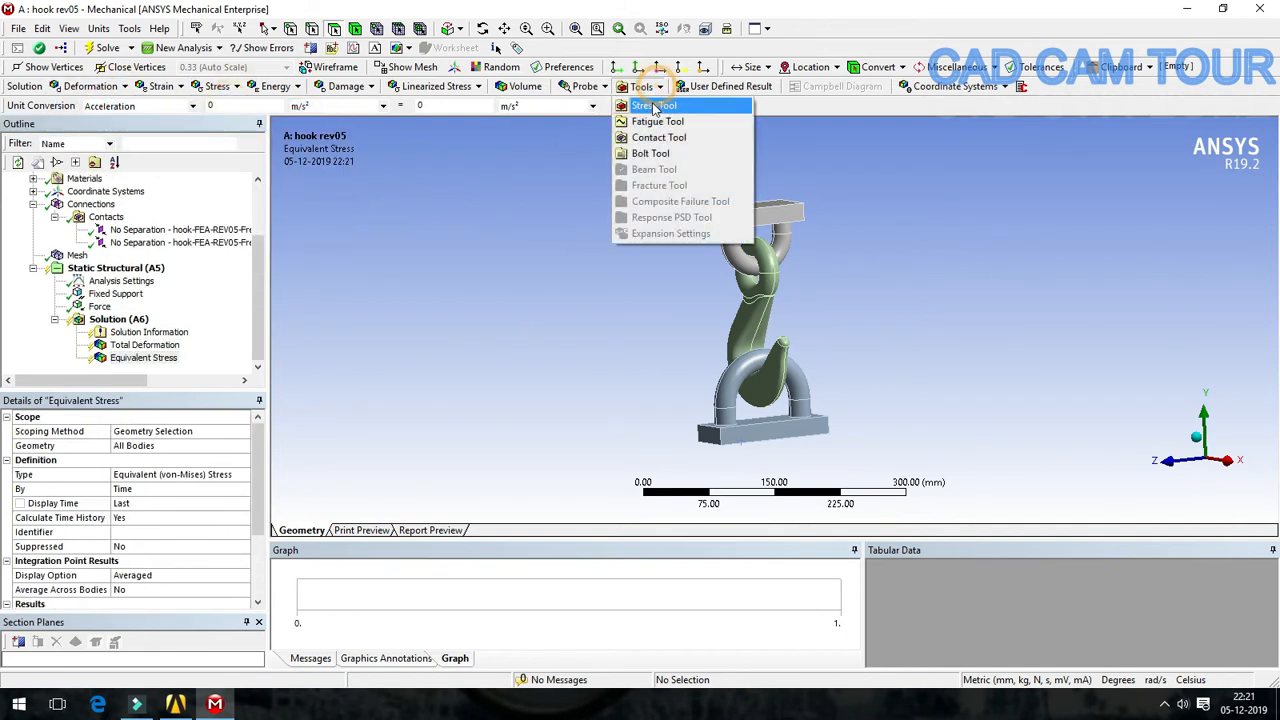
left_click(655, 106)
left_click(76, 357)
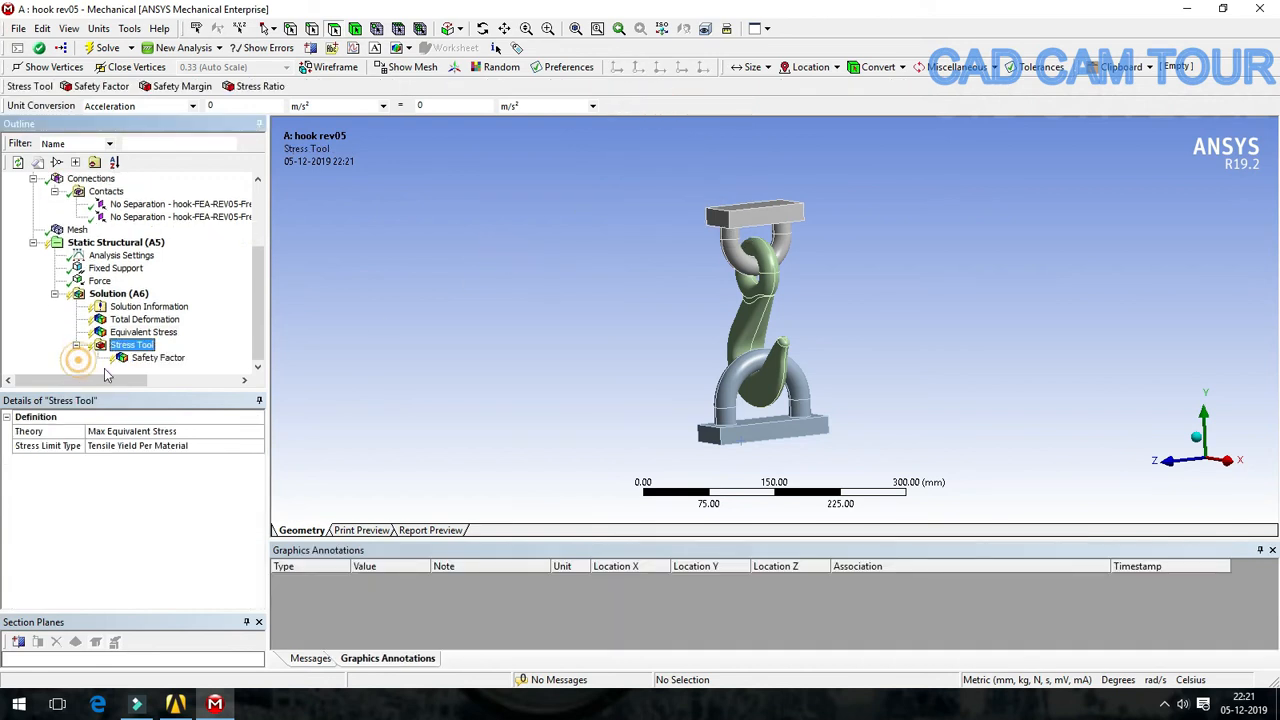
left_click(348, 331)
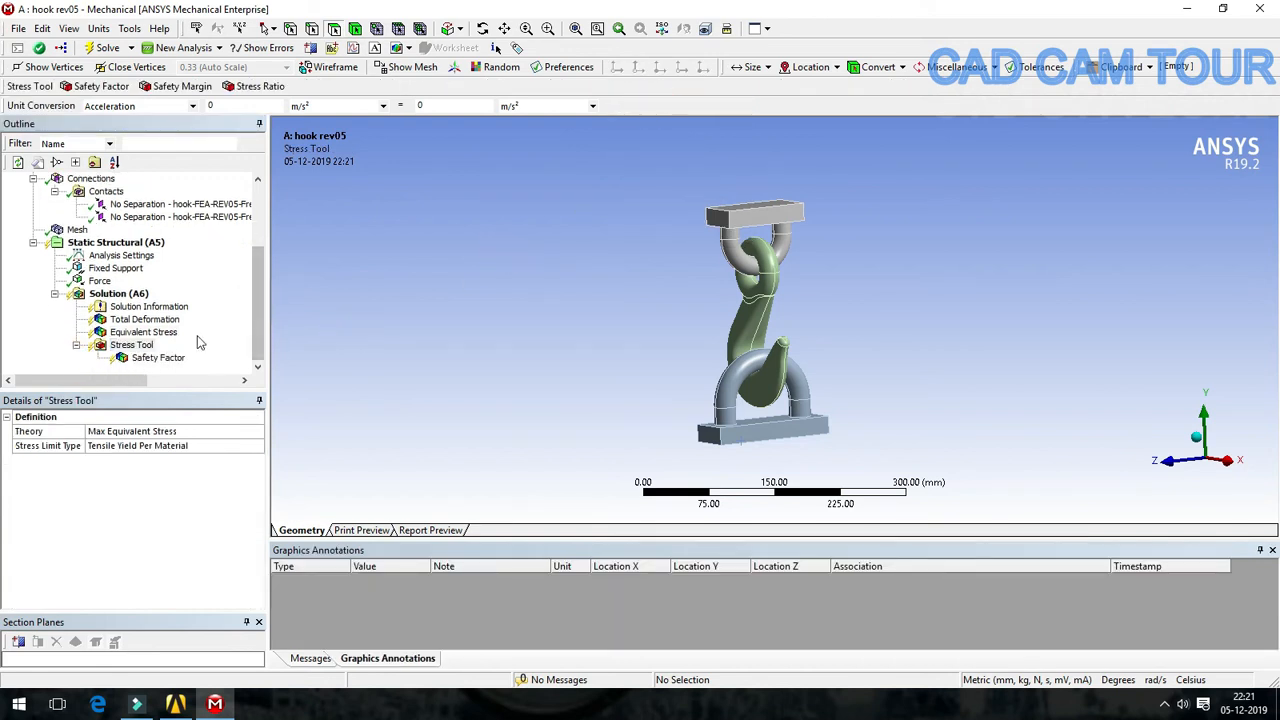
Step: Solve the Static Structural analysis from the Solution branch
left_click(118, 294)
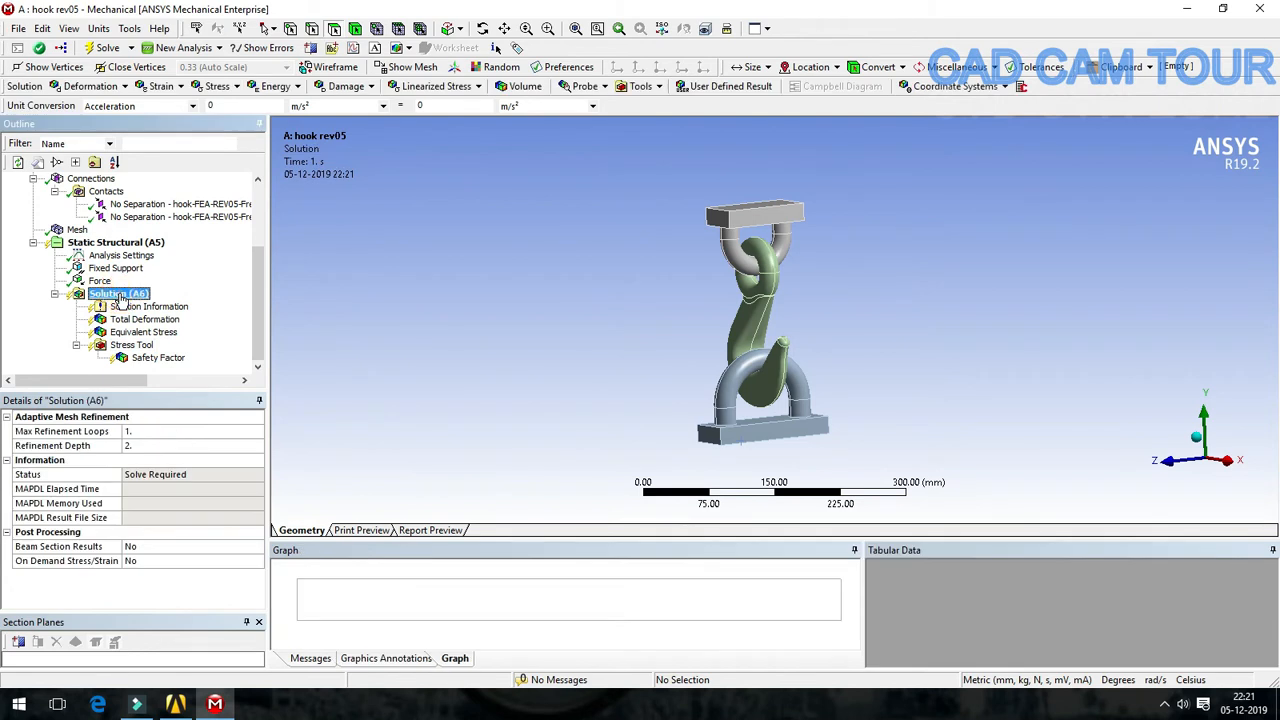
right_click(120, 300)
left_click(190, 327)
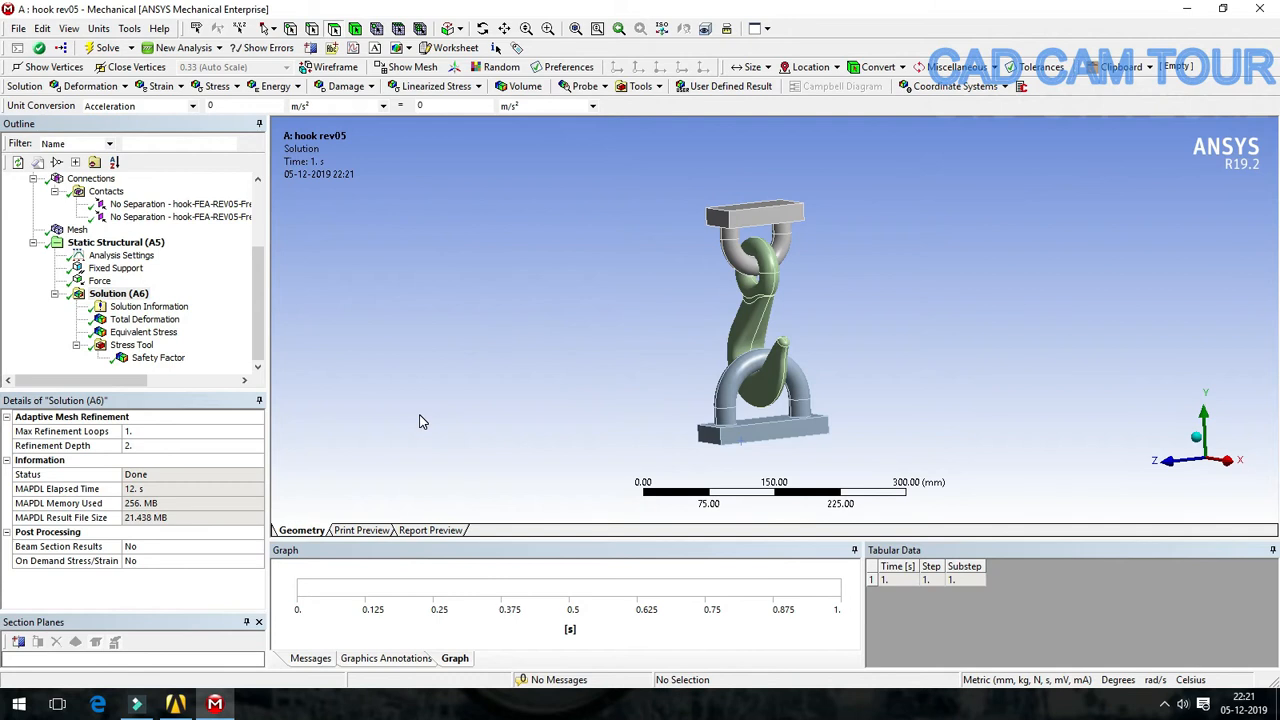
Step: Display the Total Deformation result at 1.0 (True Scale) with the element edges hidden
left_click(143, 319)
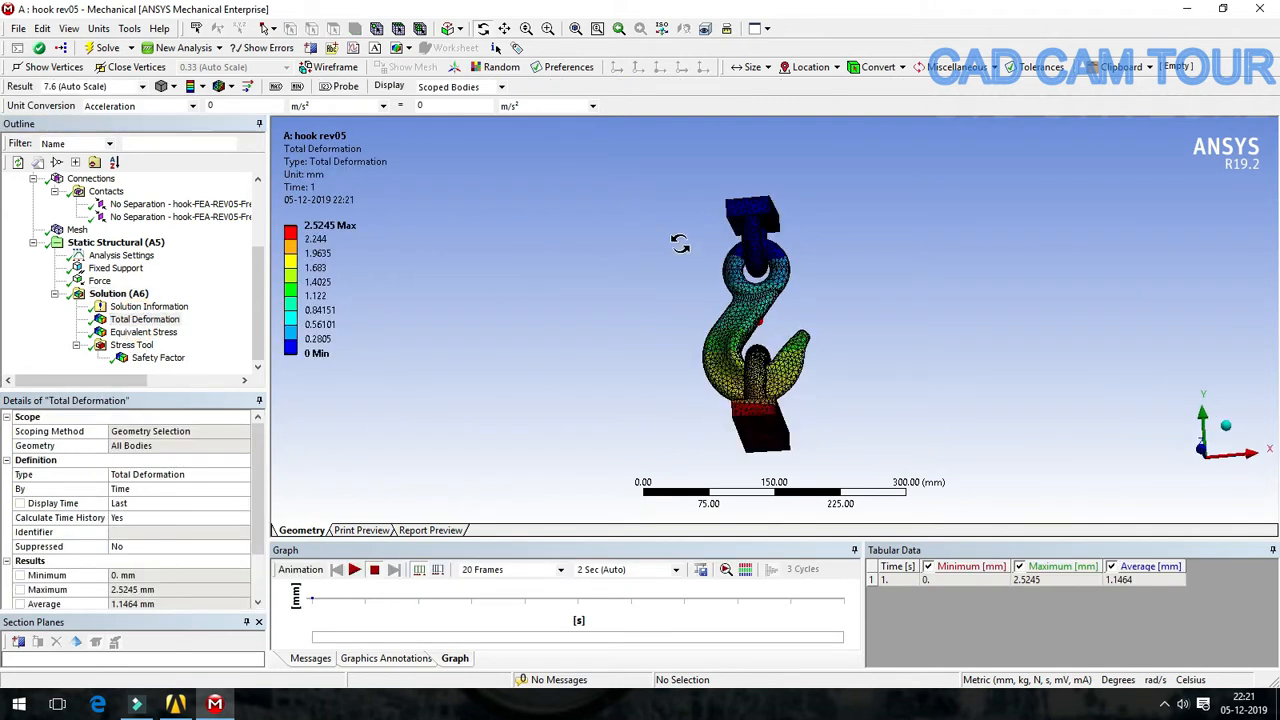
left_click_drag(449, 252, 434, 258)
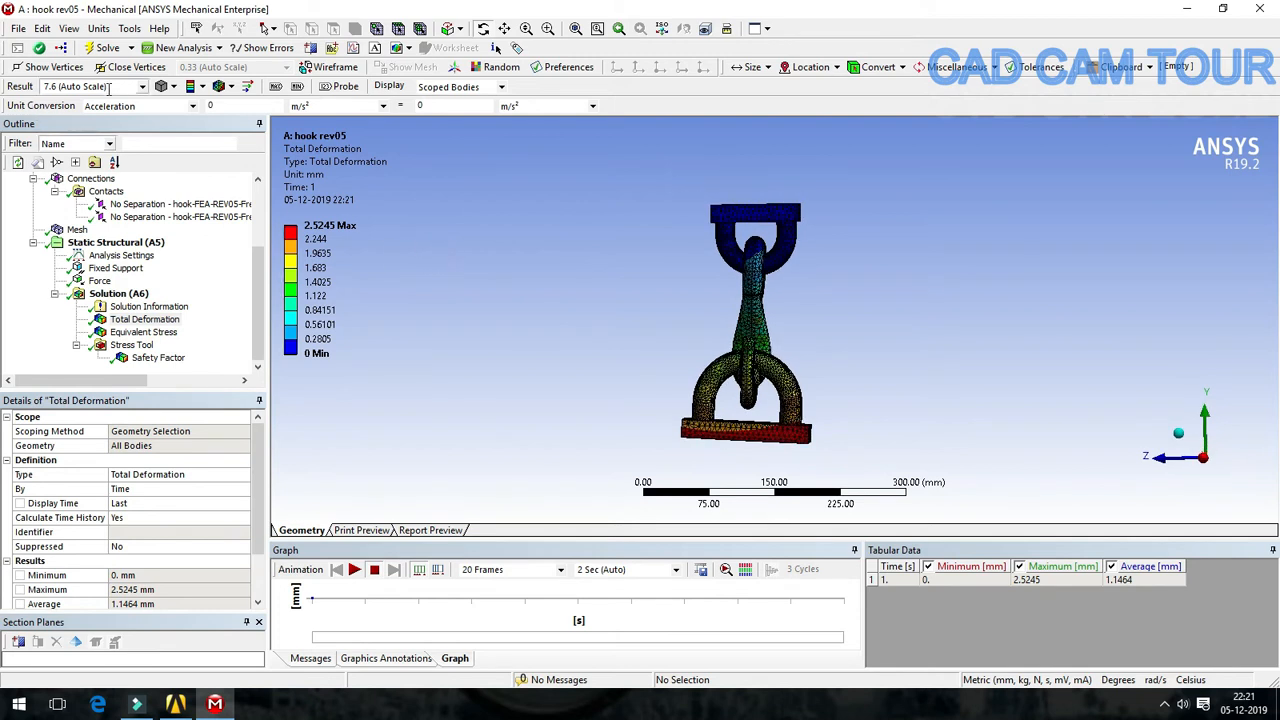
left_click(141, 87)
left_click(75, 110)
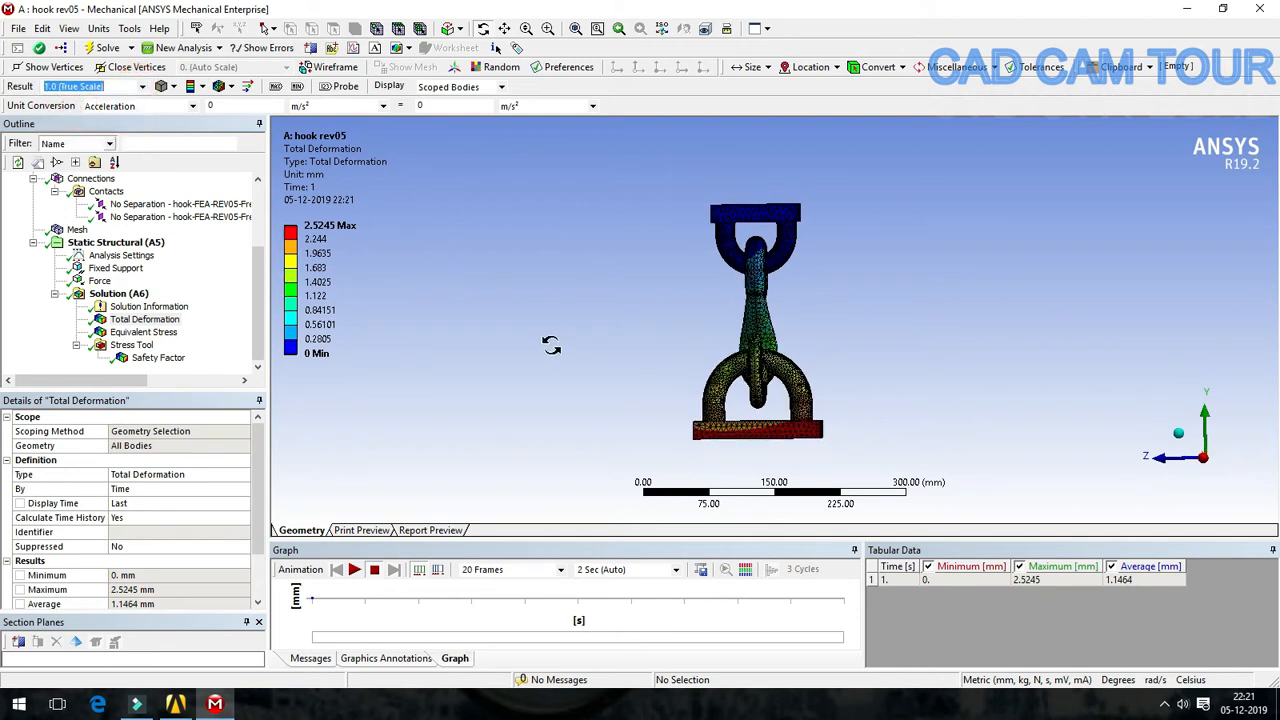
left_click_drag(524, 323, 681, 300)
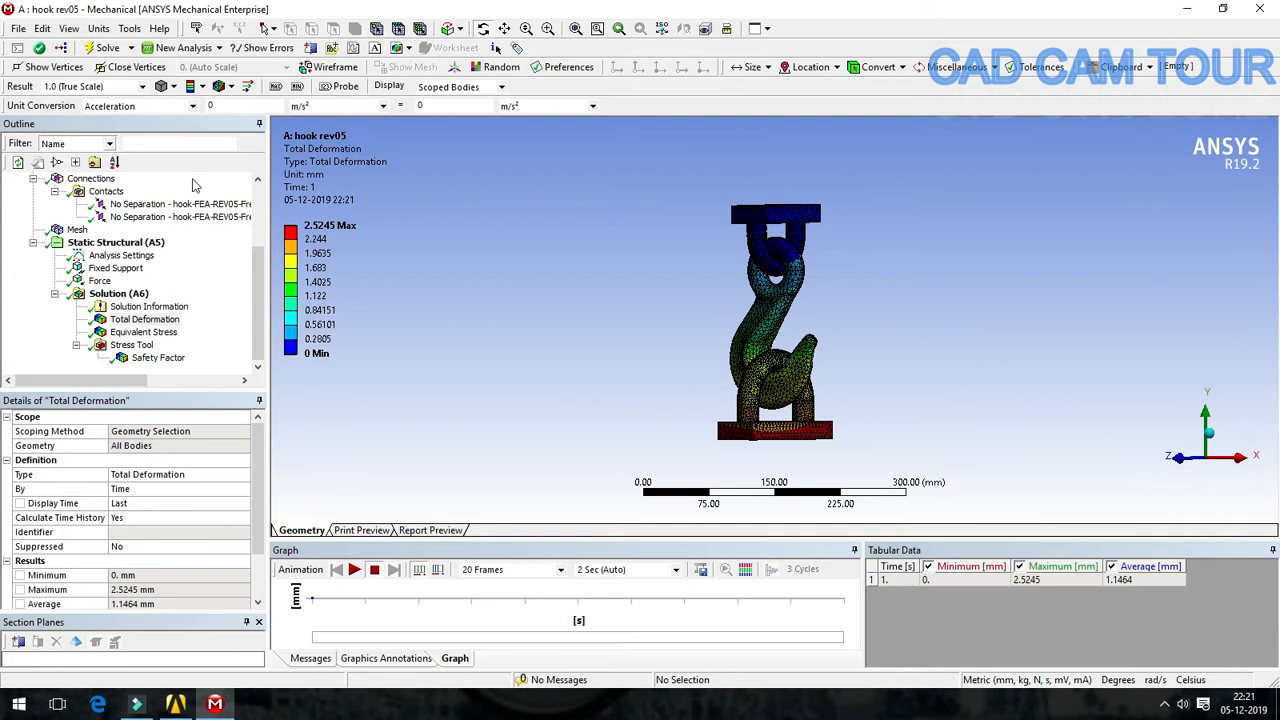
left_click(229, 87)
left_click(265, 151)
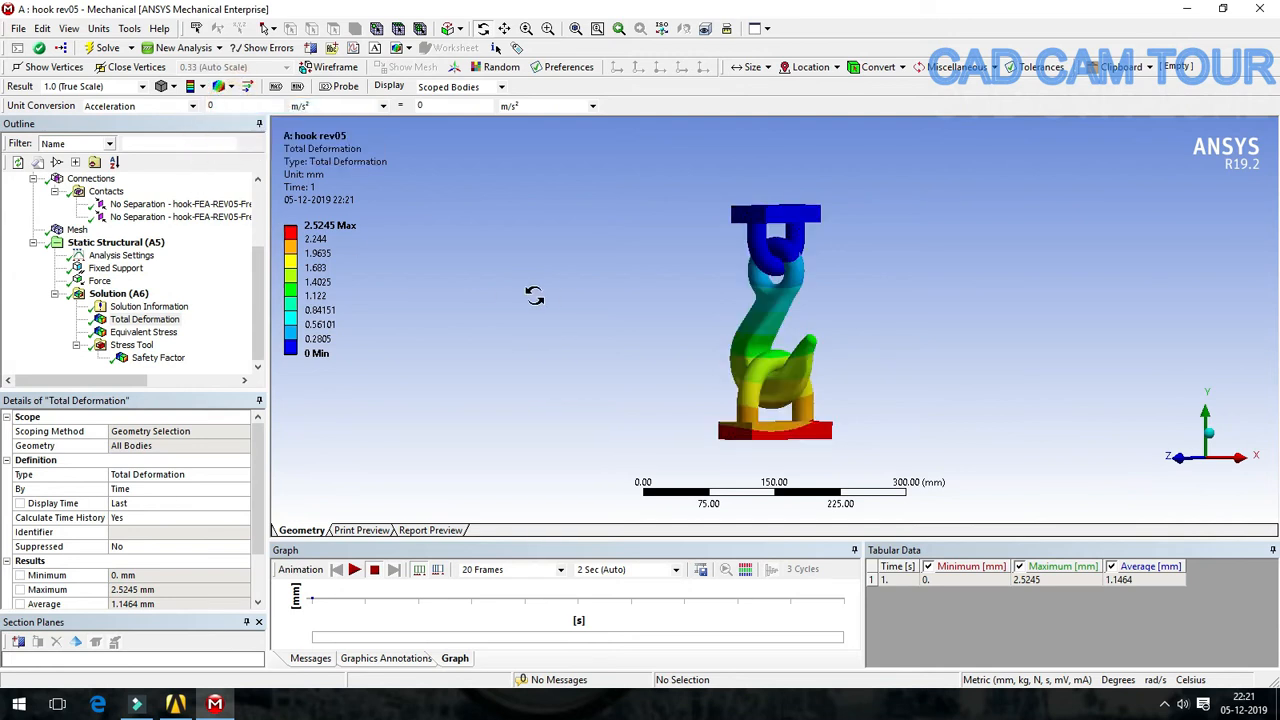
left_click_drag(534, 314, 556, 328)
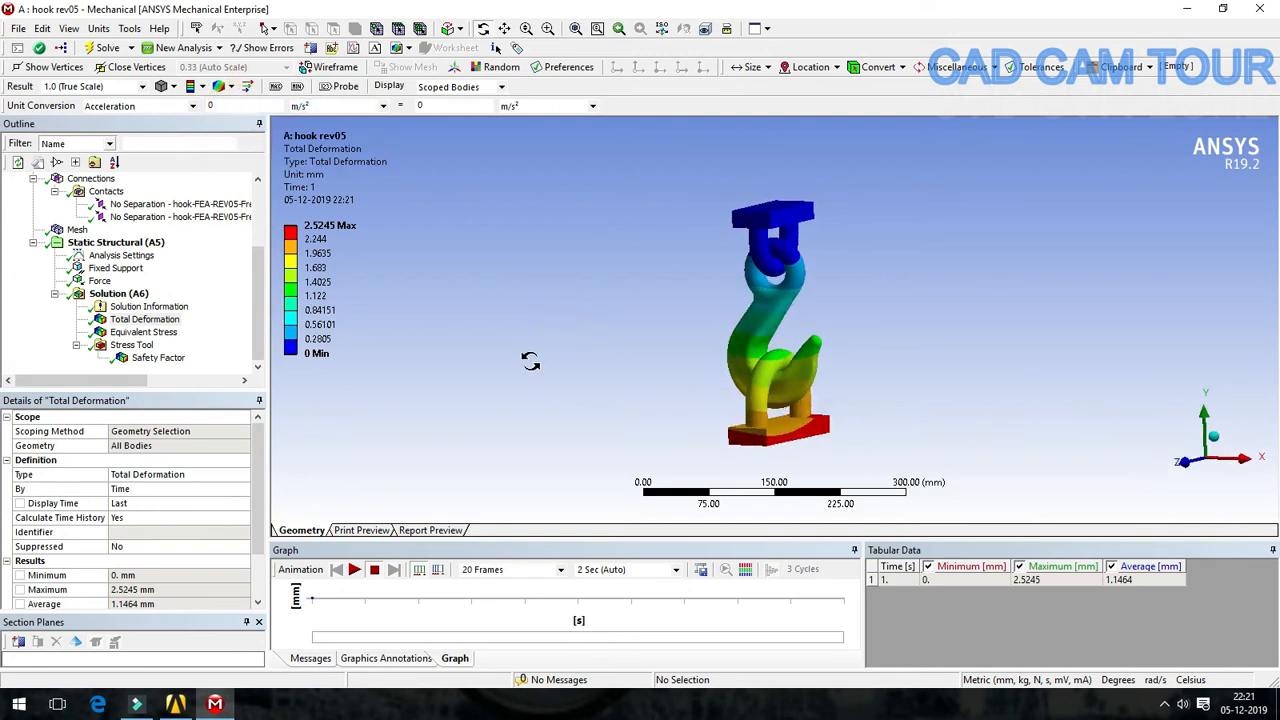
Step: Play the Total Deformation animation and examine the whole assembly's movement from several angles
left_click(356, 570)
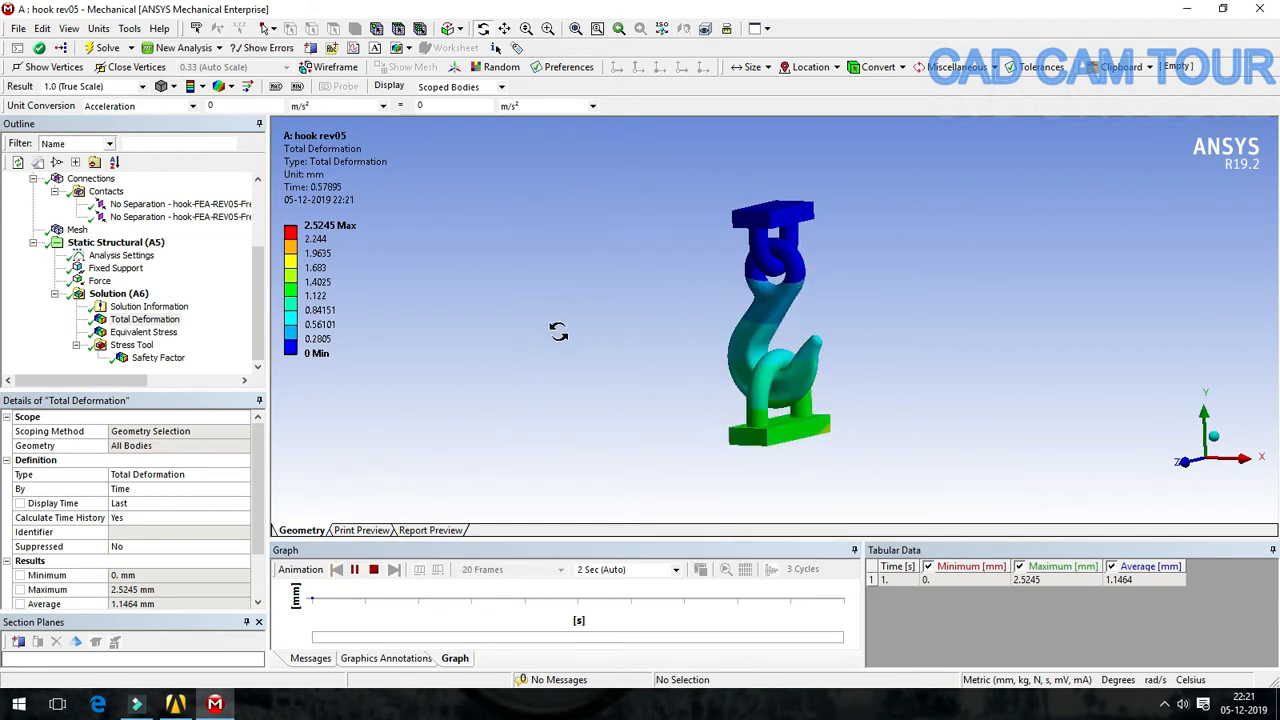
left_click_drag(594, 352, 517, 349)
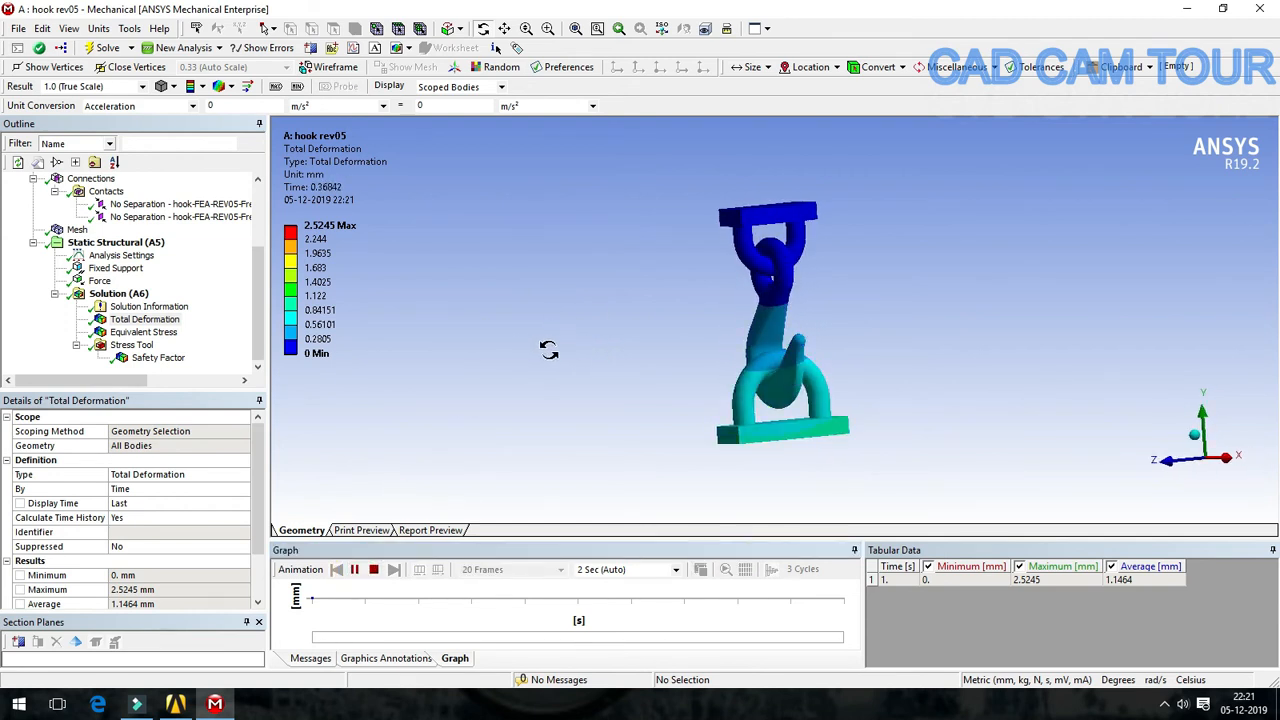
scroll(802, 347, "up", 2)
scroll(802, 347, "up", 1)
left_click_drag(620, 318, 673, 323)
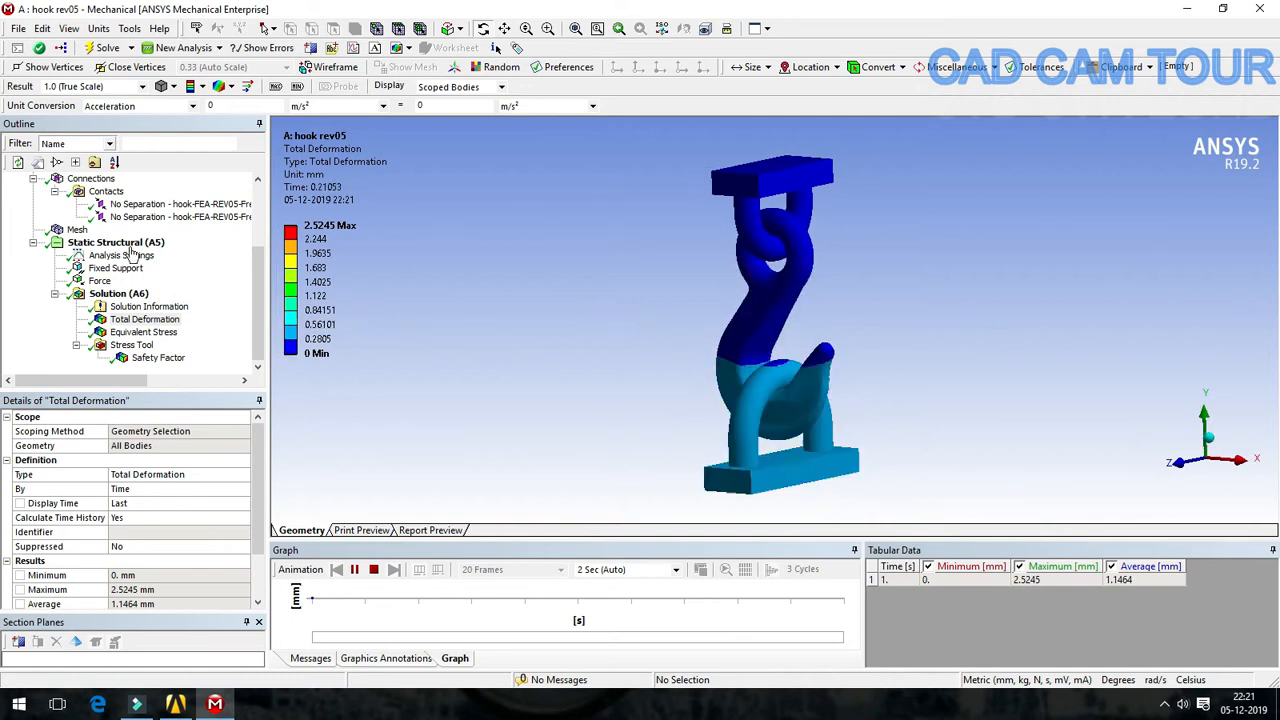
Step: Hide the upper and lower bracket bodies so only the hook body is shown
scroll(50, 218, "up", 2)
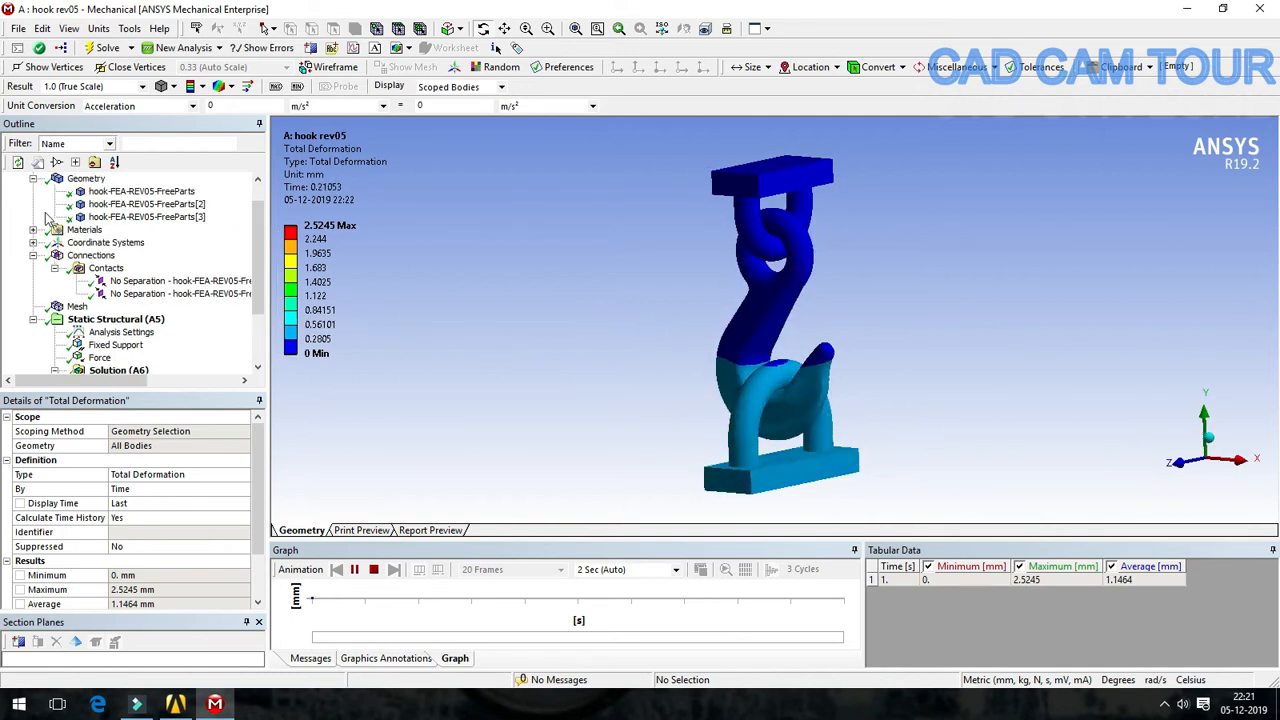
left_click(120, 191)
right_click(121, 193)
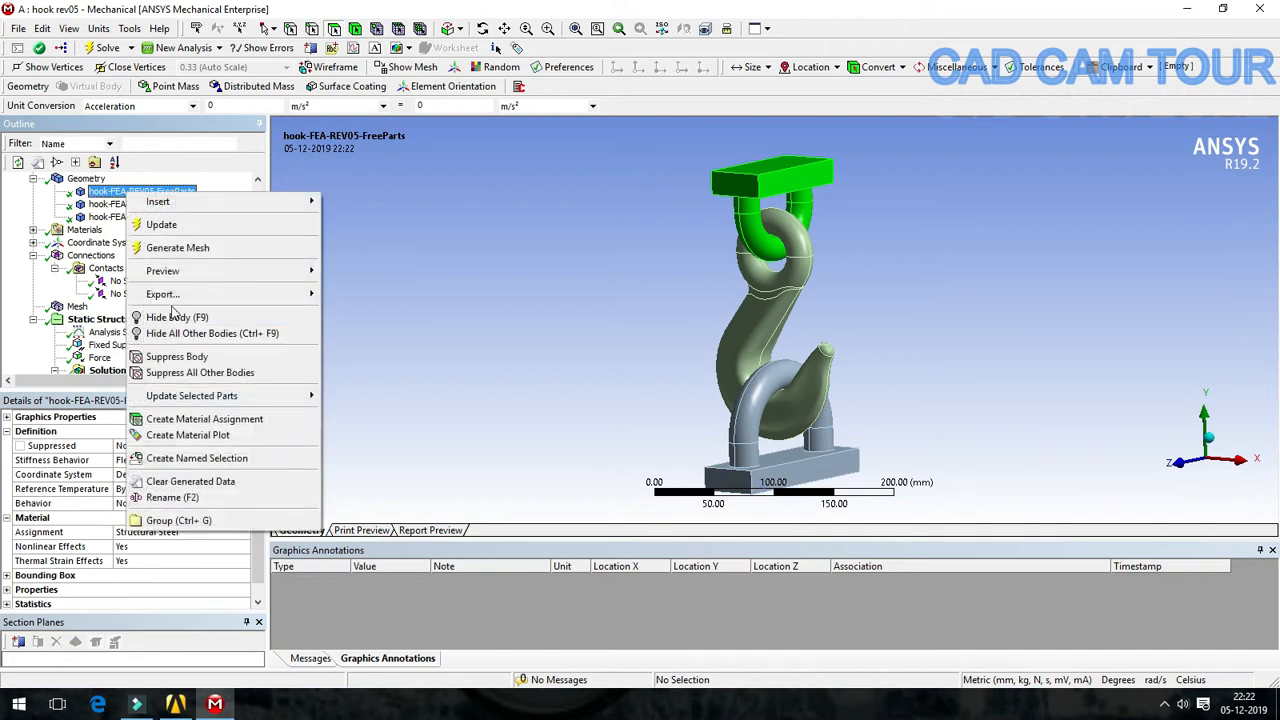
left_click(178, 318)
left_click(122, 217)
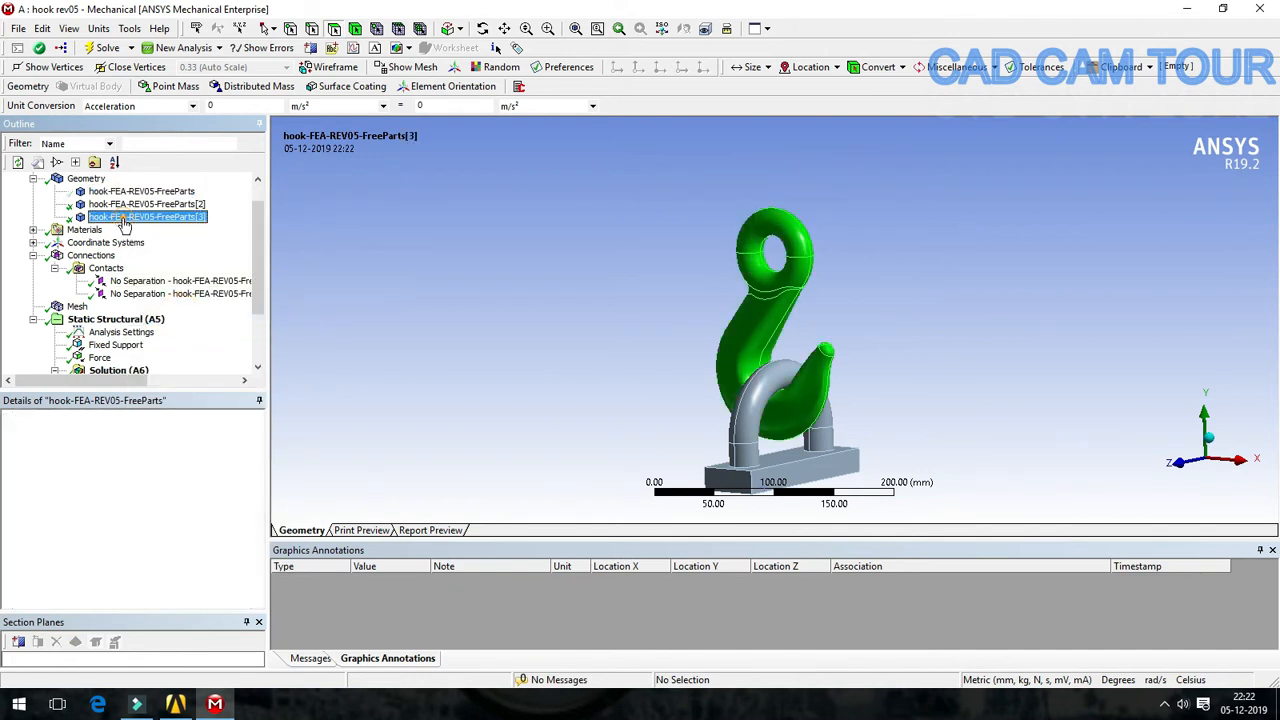
left_click(122, 205)
right_click(123, 205)
left_click(172, 328)
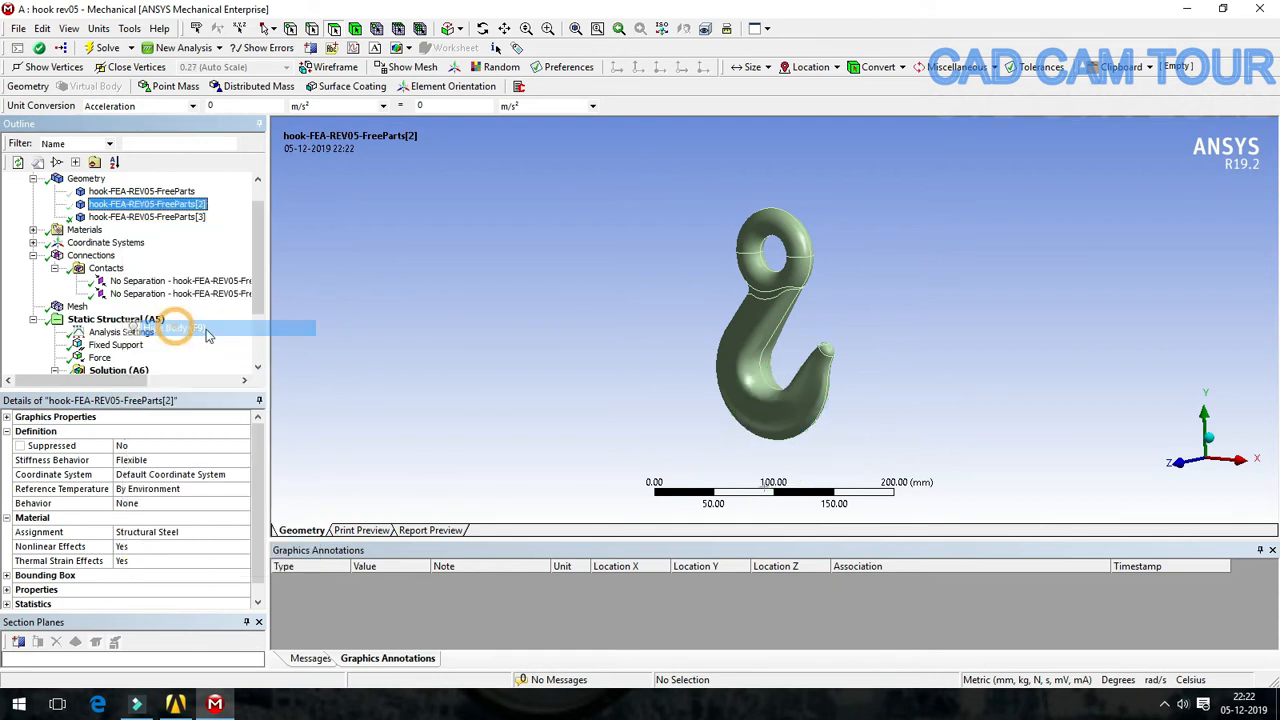
Step: Set the Total Deformation animation duration to 4 Sec, play it on the hook alone, and pause it
scroll(798, 320, "up", 3)
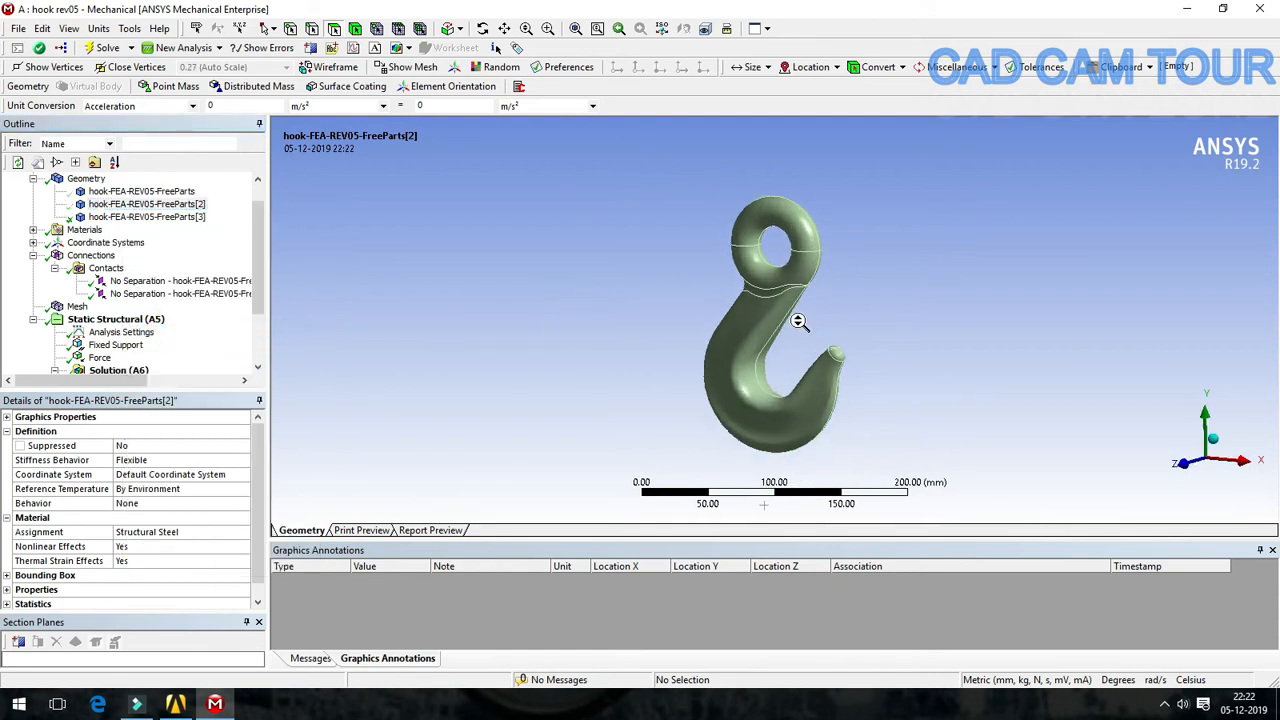
scroll(110, 358, "down", 2)
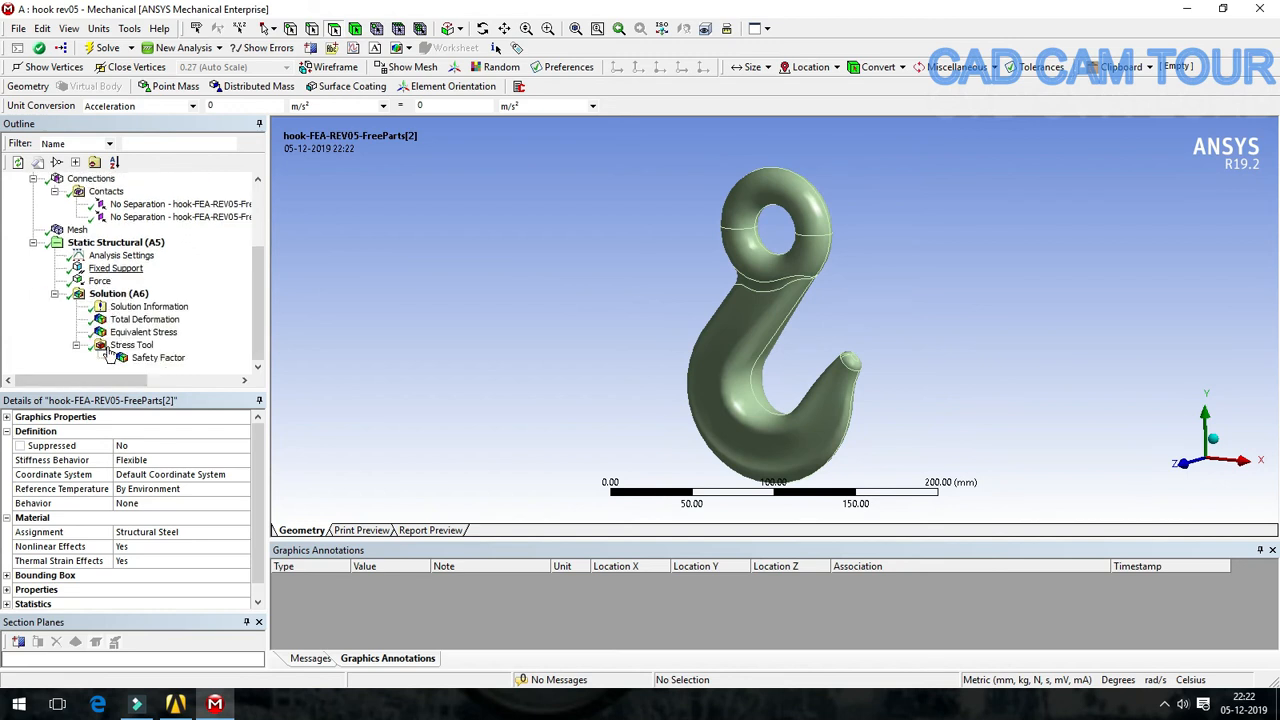
left_click(140, 320)
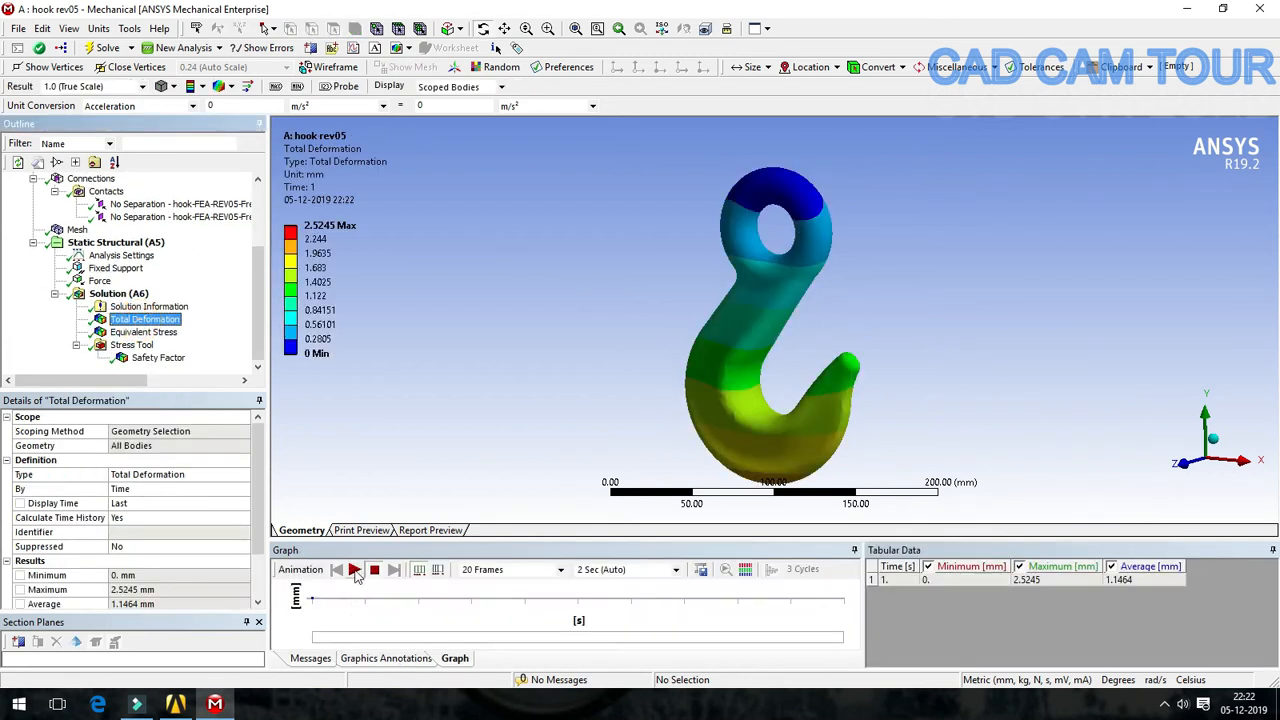
left_click(676, 575)
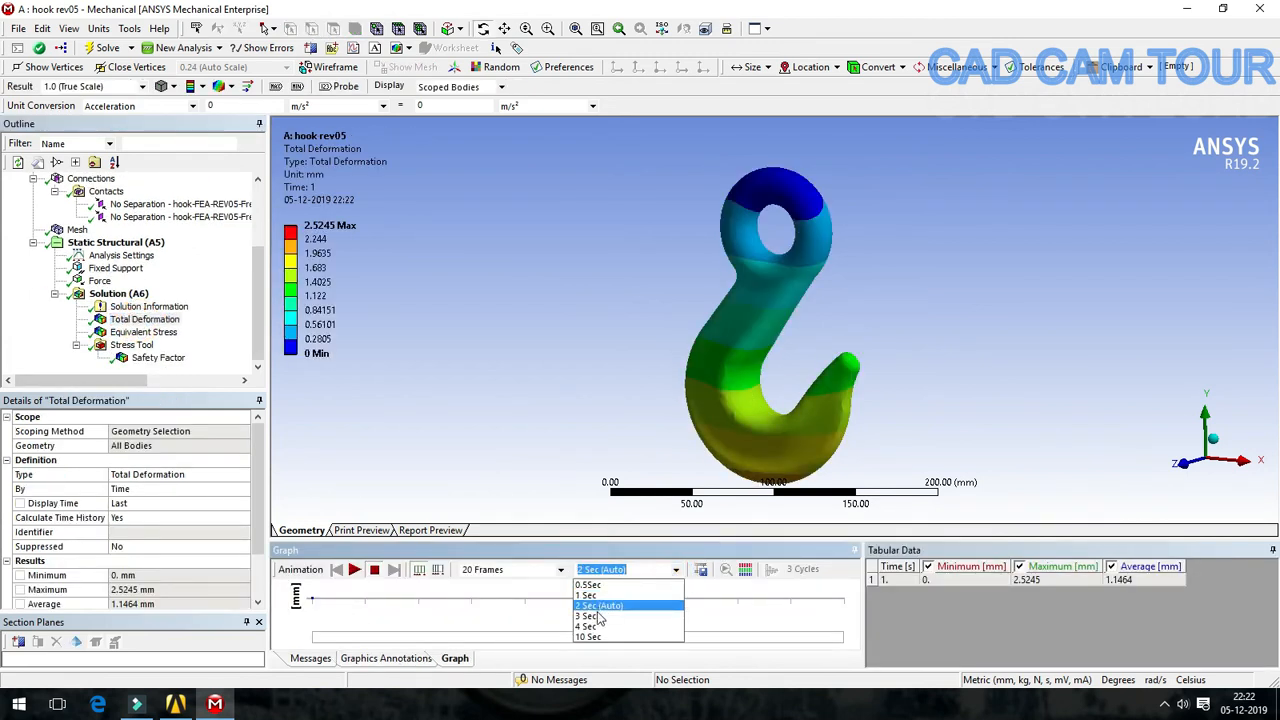
left_click(593, 622)
left_click(360, 569)
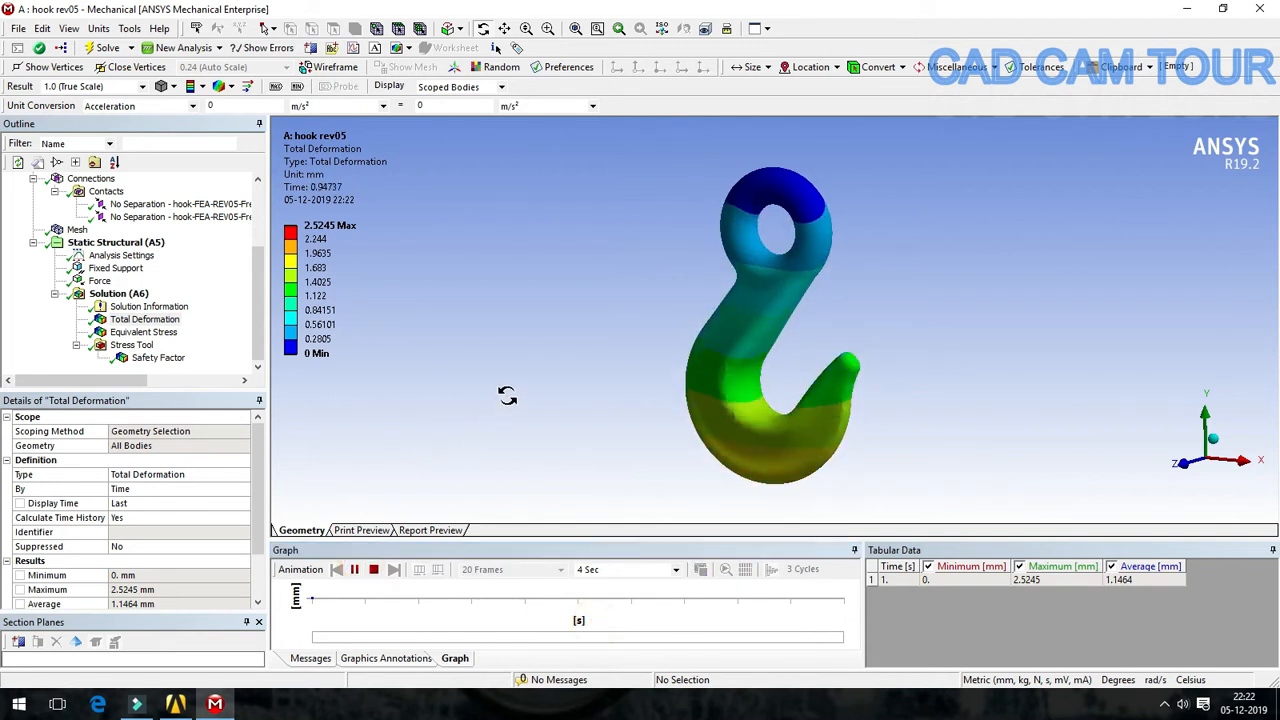
left_click_drag(528, 380, 554, 377)
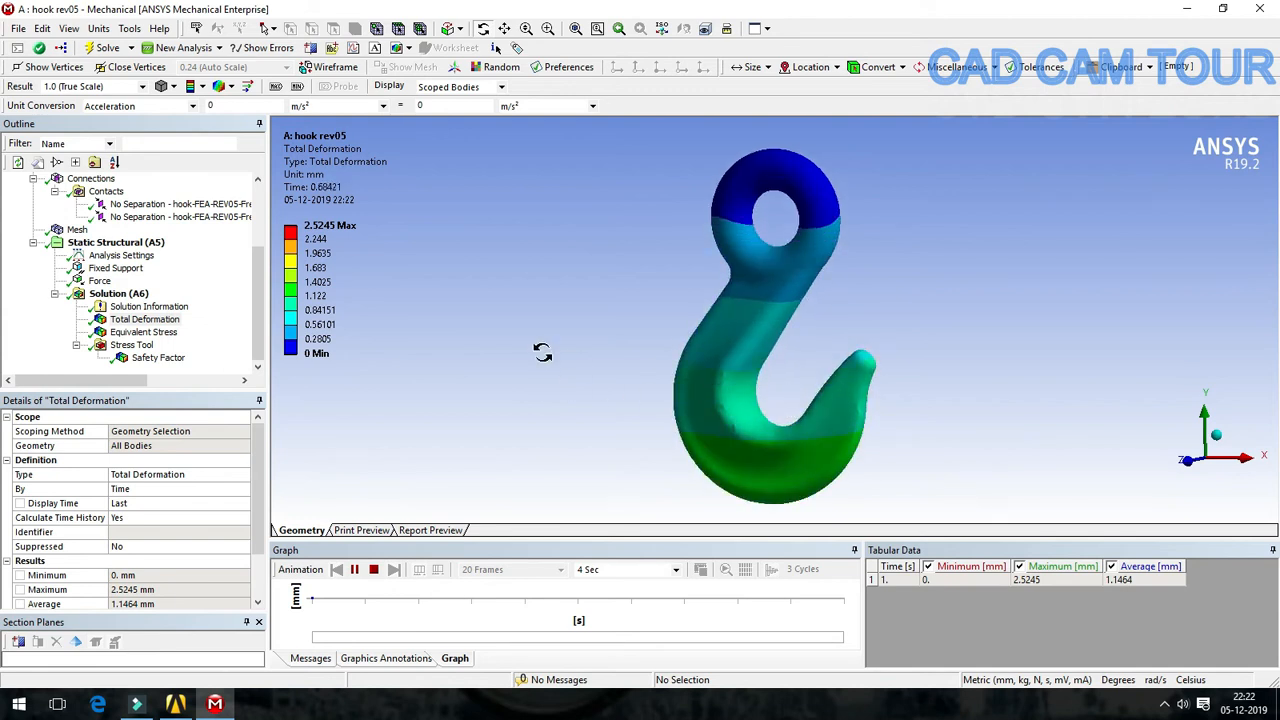
left_click(354, 569)
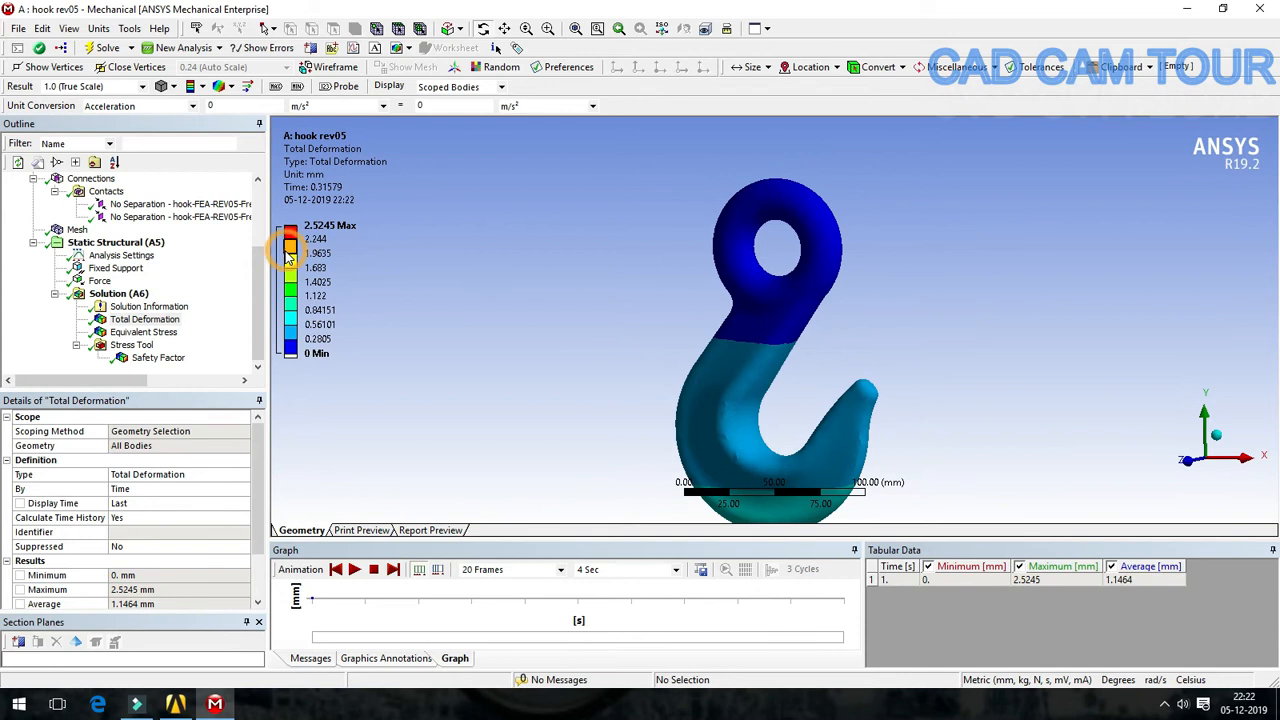
Step: Display the Equivalent Stress result on the hook and increase its contour legend to 14 bands
left_click(143, 332)
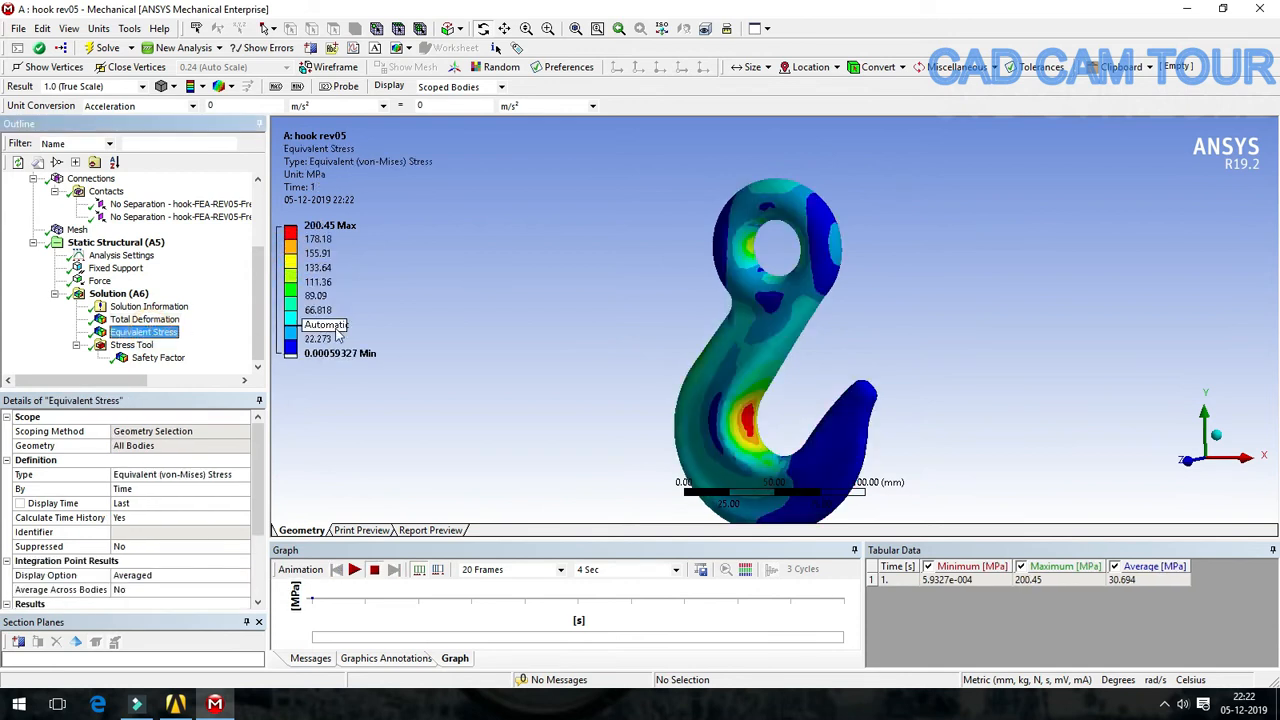
left_click(286, 268)
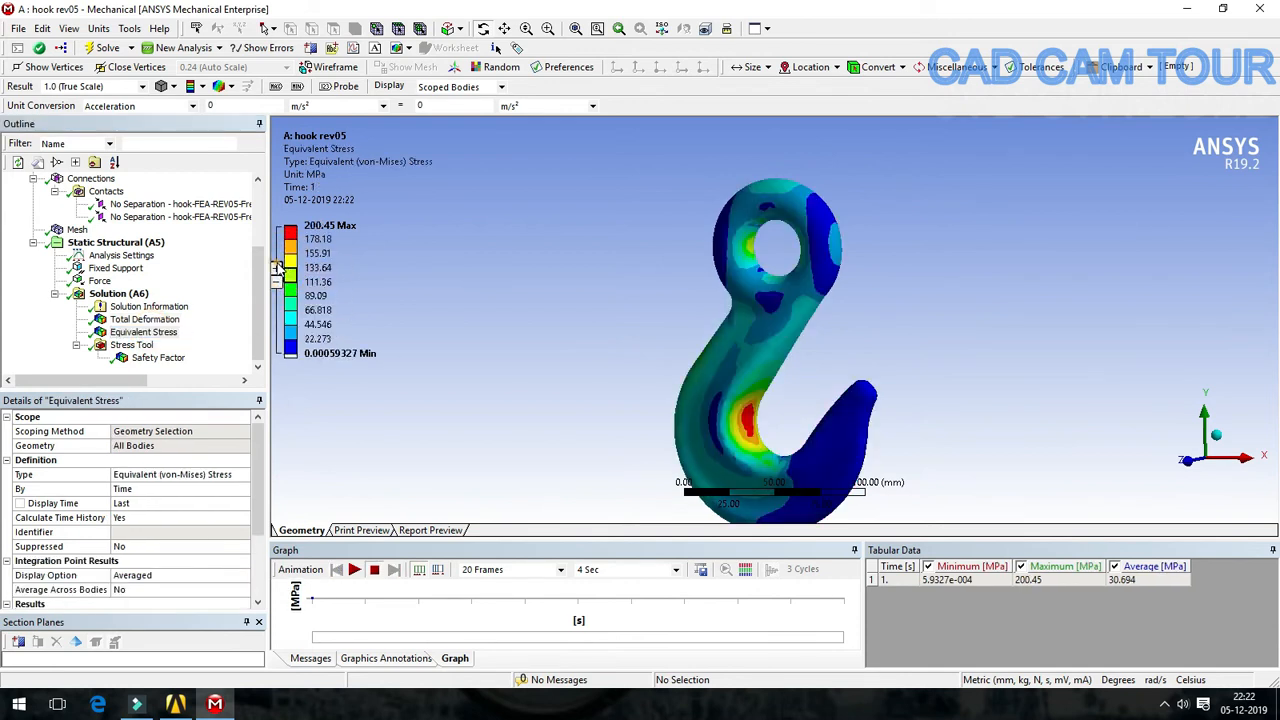
left_click(277, 267)
left_click(277, 267)
left_click(277, 268)
left_click(277, 268)
left_click(277, 268)
left_click_drag(594, 289, 582, 354)
scroll(775, 435, "up", 3)
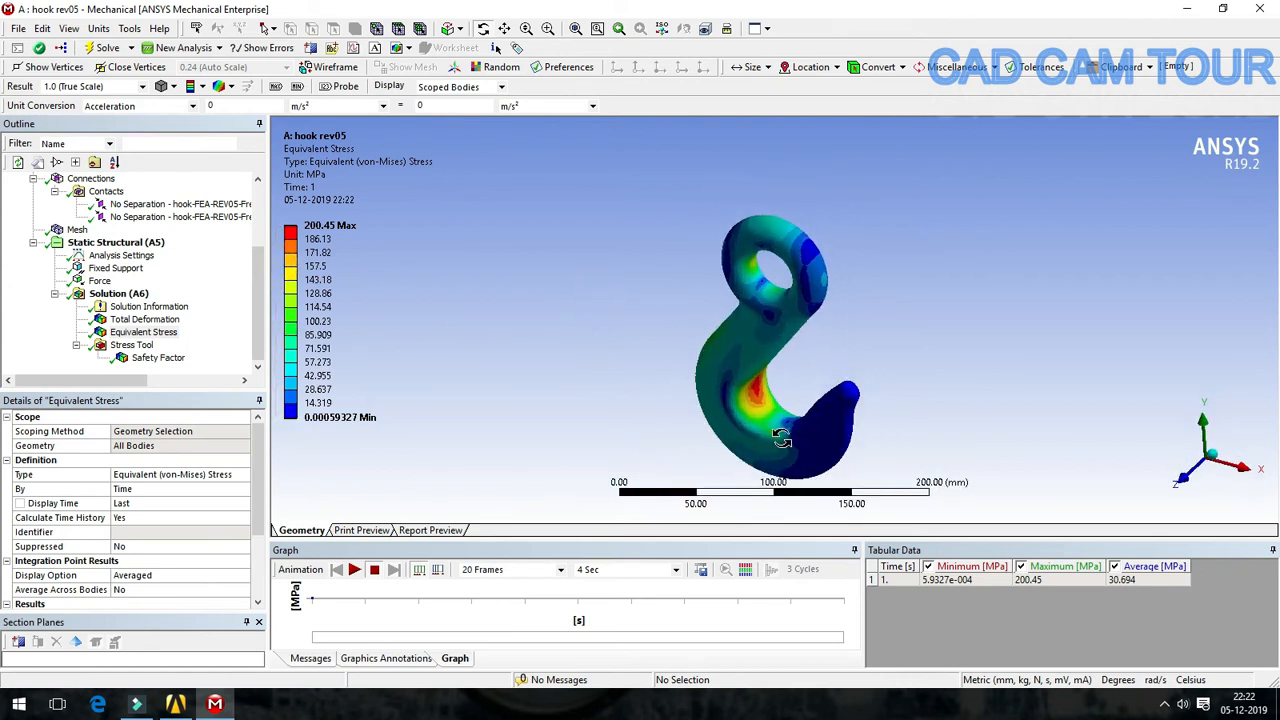
left_click_drag(616, 408, 595, 364)
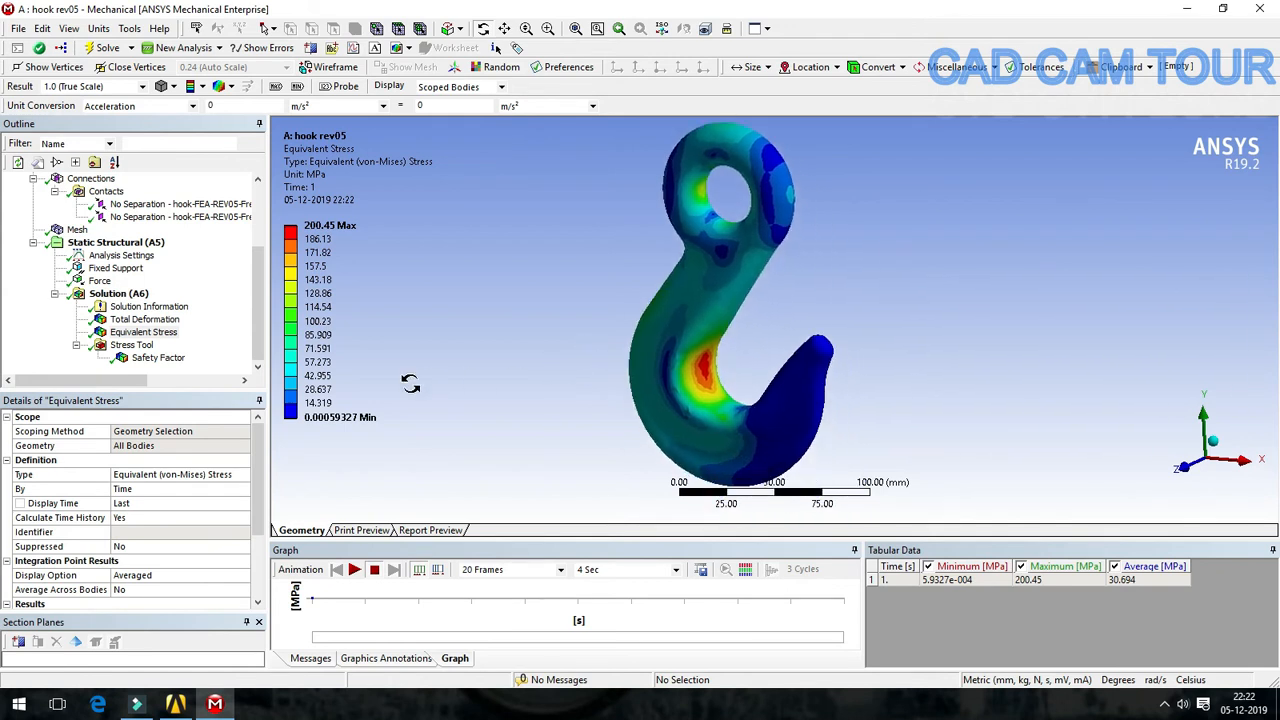
Step: Play and pause the Equivalent Stress animation, and turn on the maximum and minimum markers
left_click(355, 570)
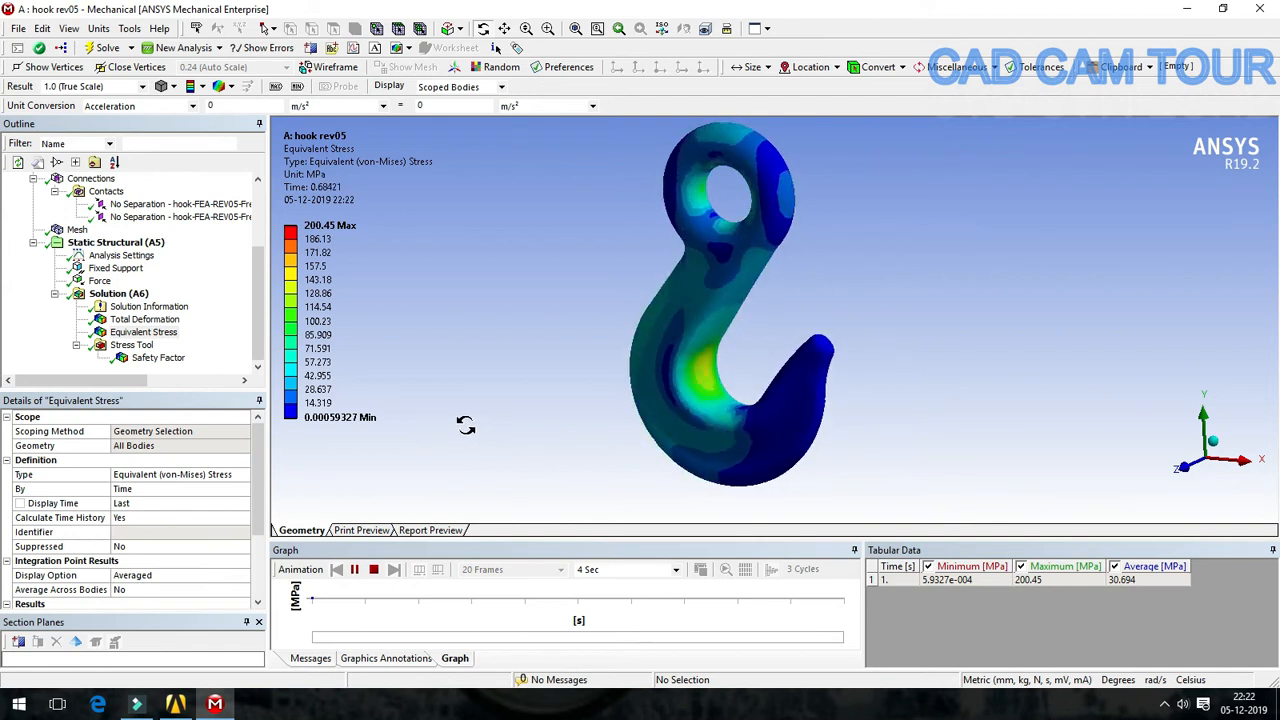
left_click(354, 569)
left_click(275, 86)
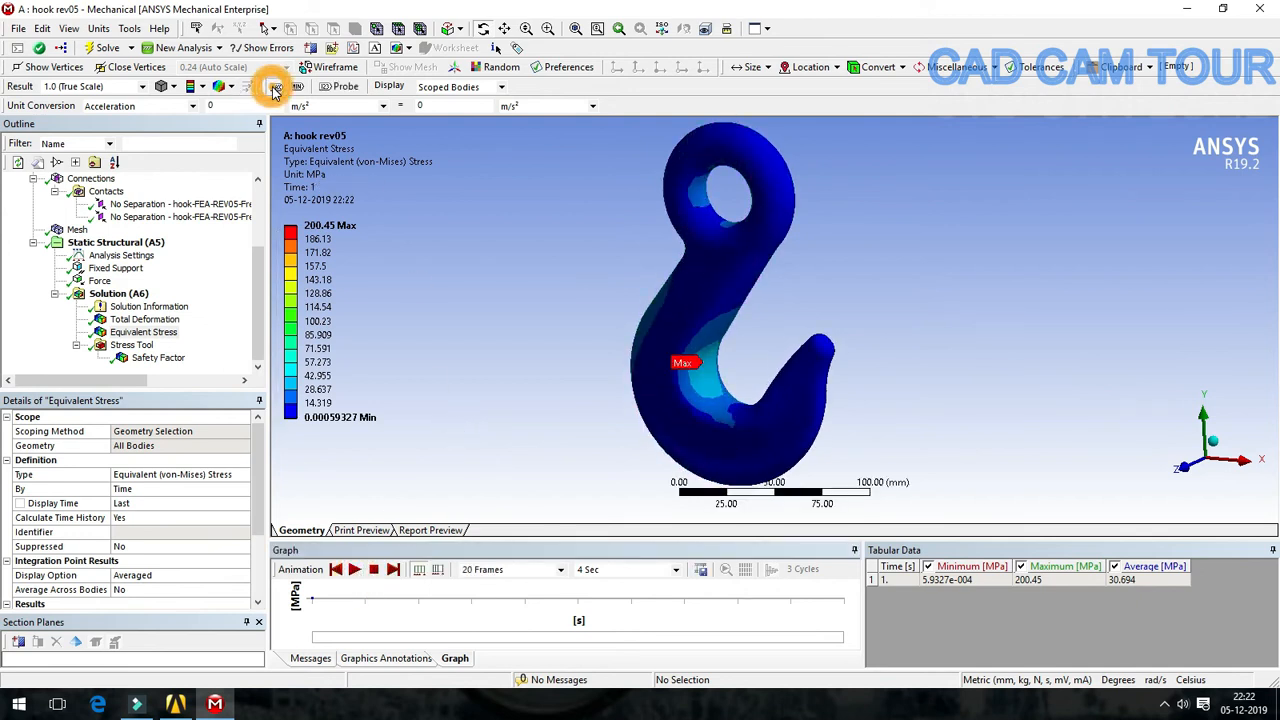
left_click(297, 86)
left_click(551, 293)
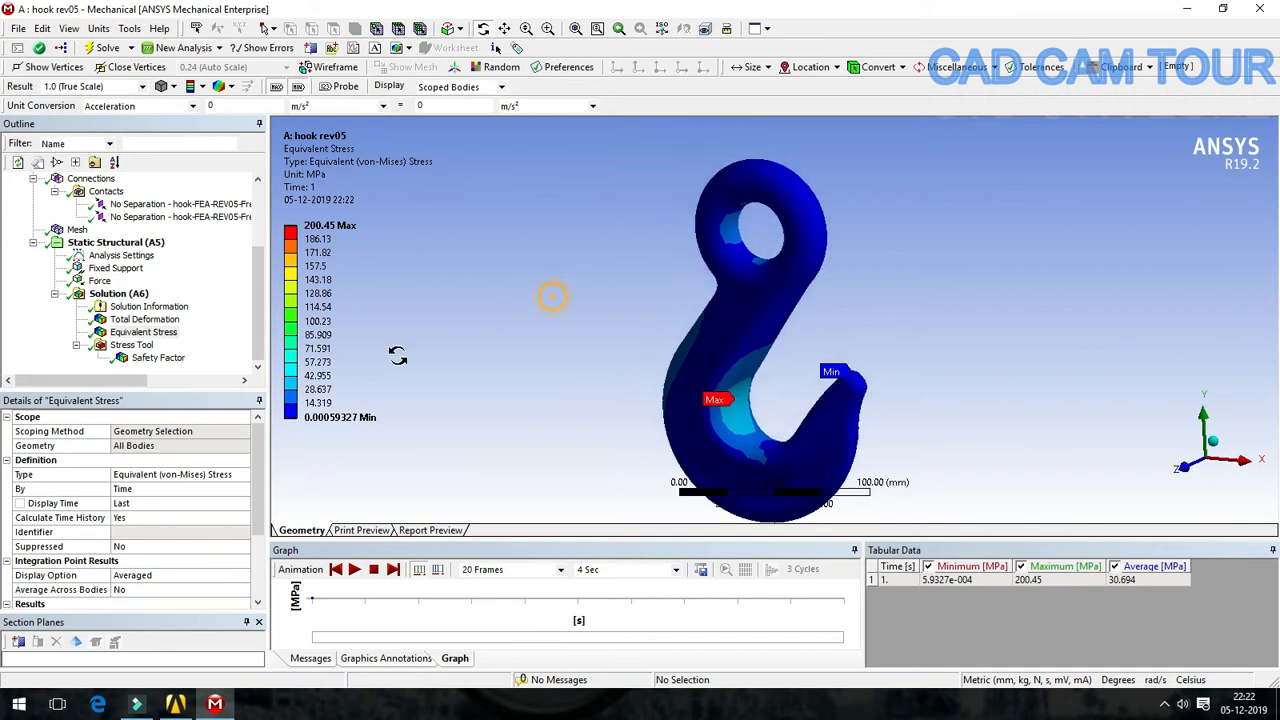
Step: Display the Safety Factor result on the hook and refine its contour legend to 0.5 increments between 5 and 10
left_click(160, 361)
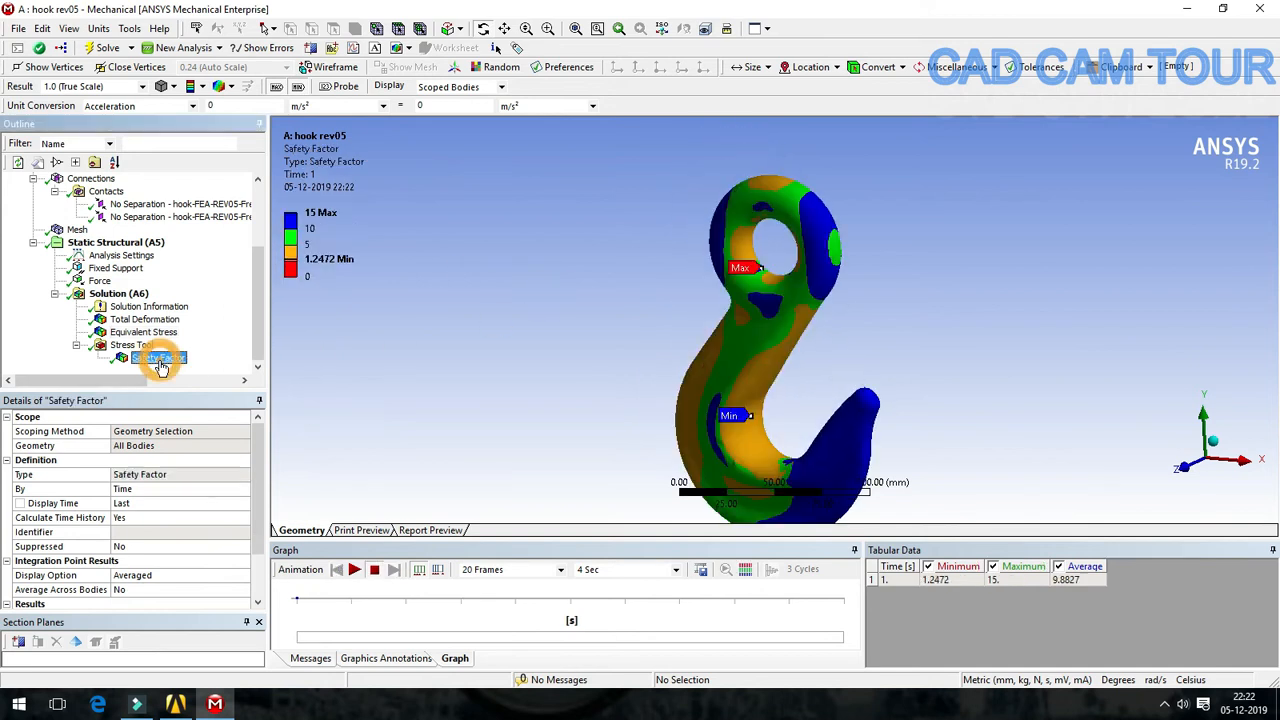
left_click(289, 232)
left_click(278, 231)
left_click(507, 308)
left_click_drag(516, 312, 577, 338)
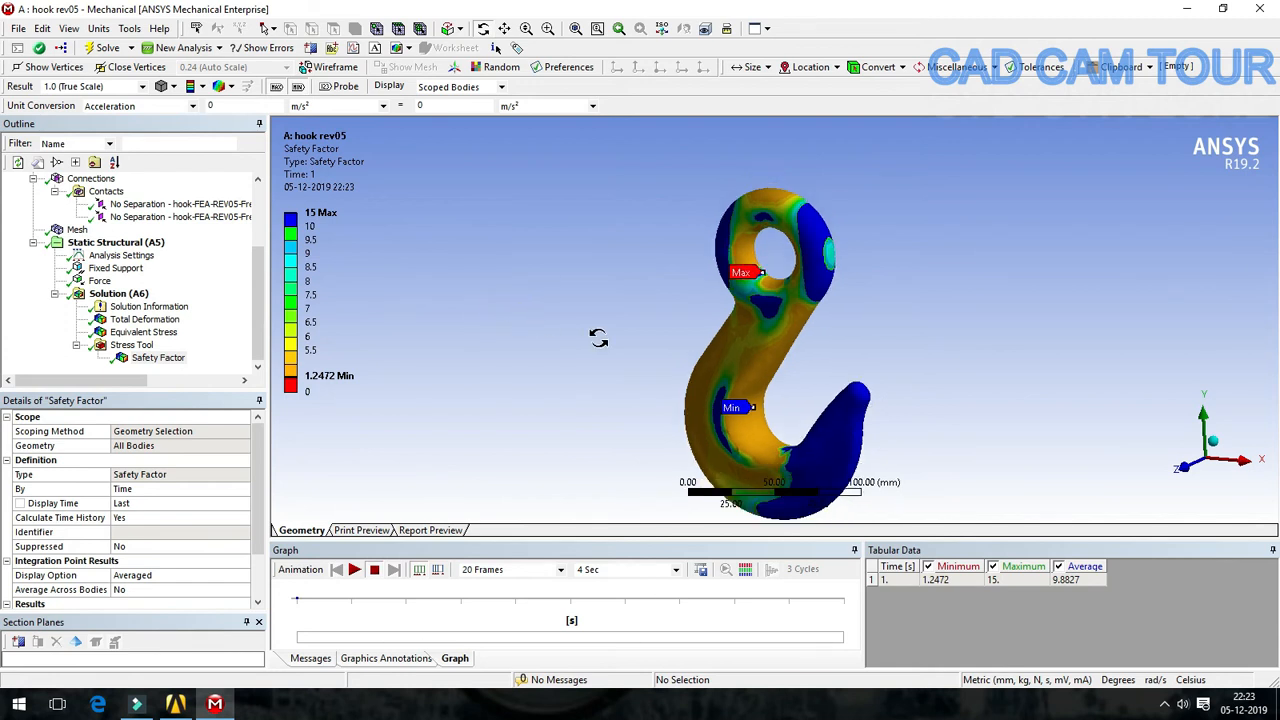
Step: Play the Safety Factor animation, switch its display to Smooth Contours, and play the animation again
scroll(591, 360, "up", 3)
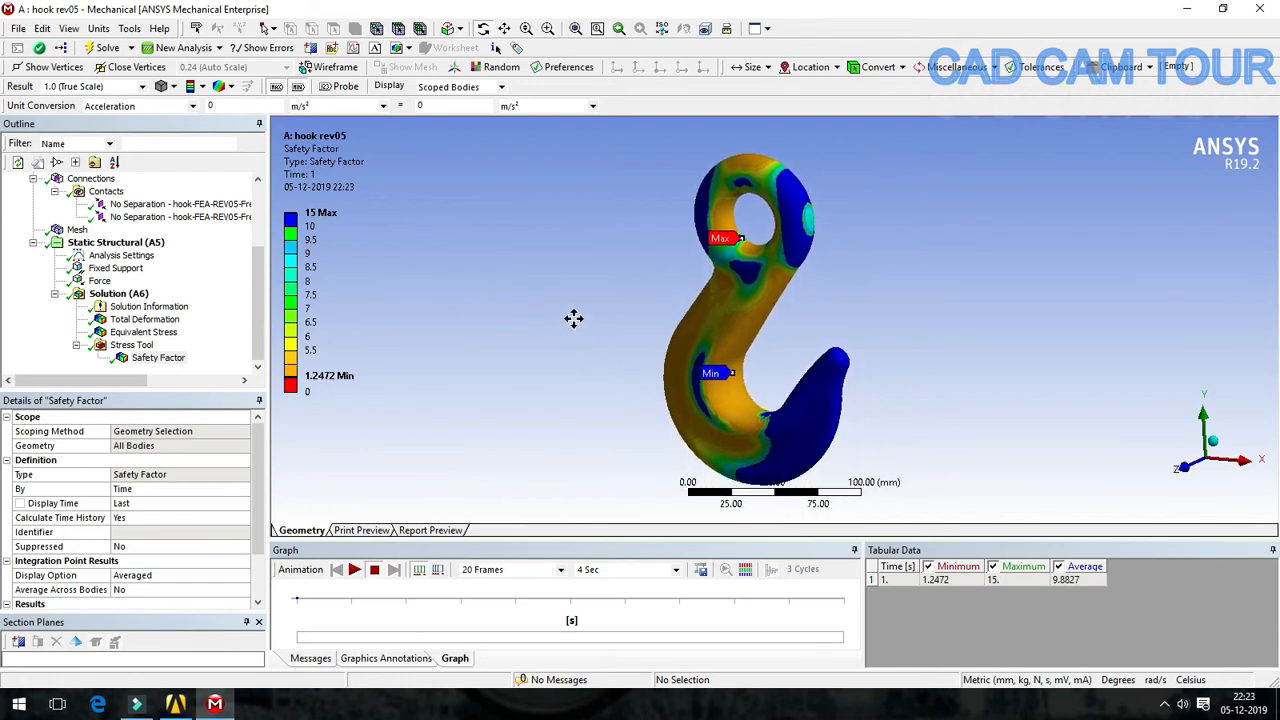
left_click(355, 569)
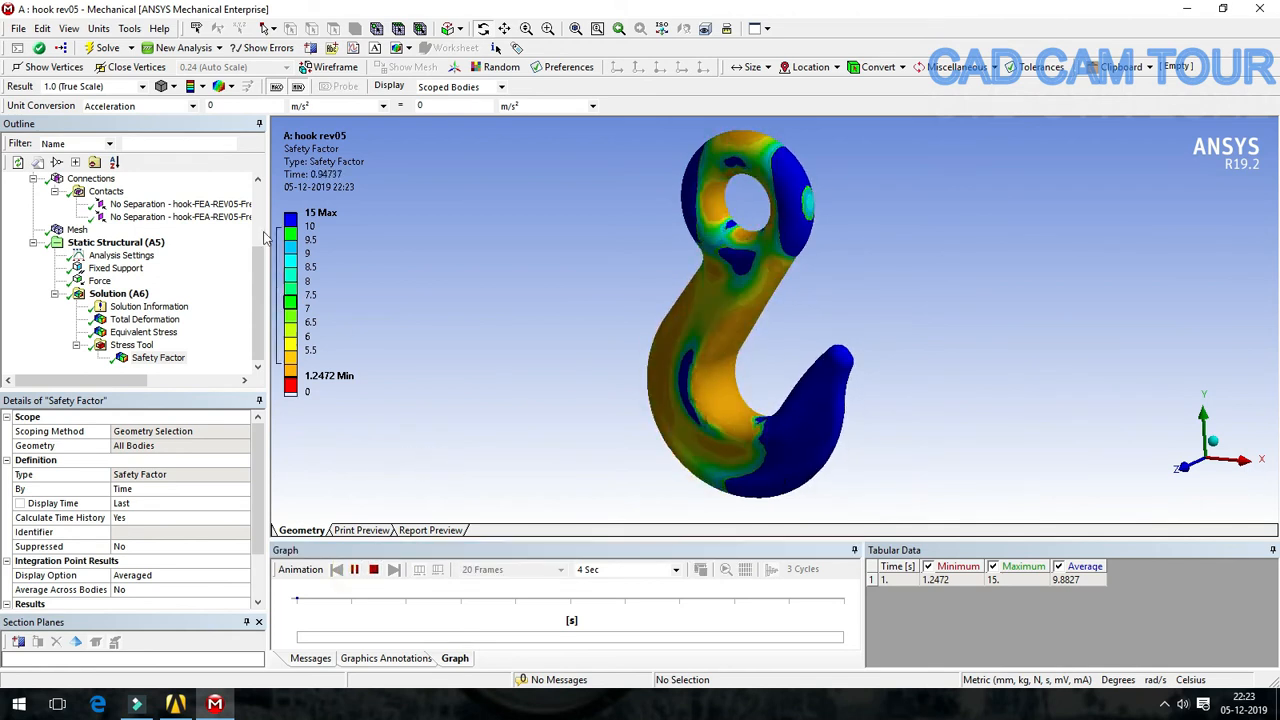
left_click(201, 86)
left_click(205, 107)
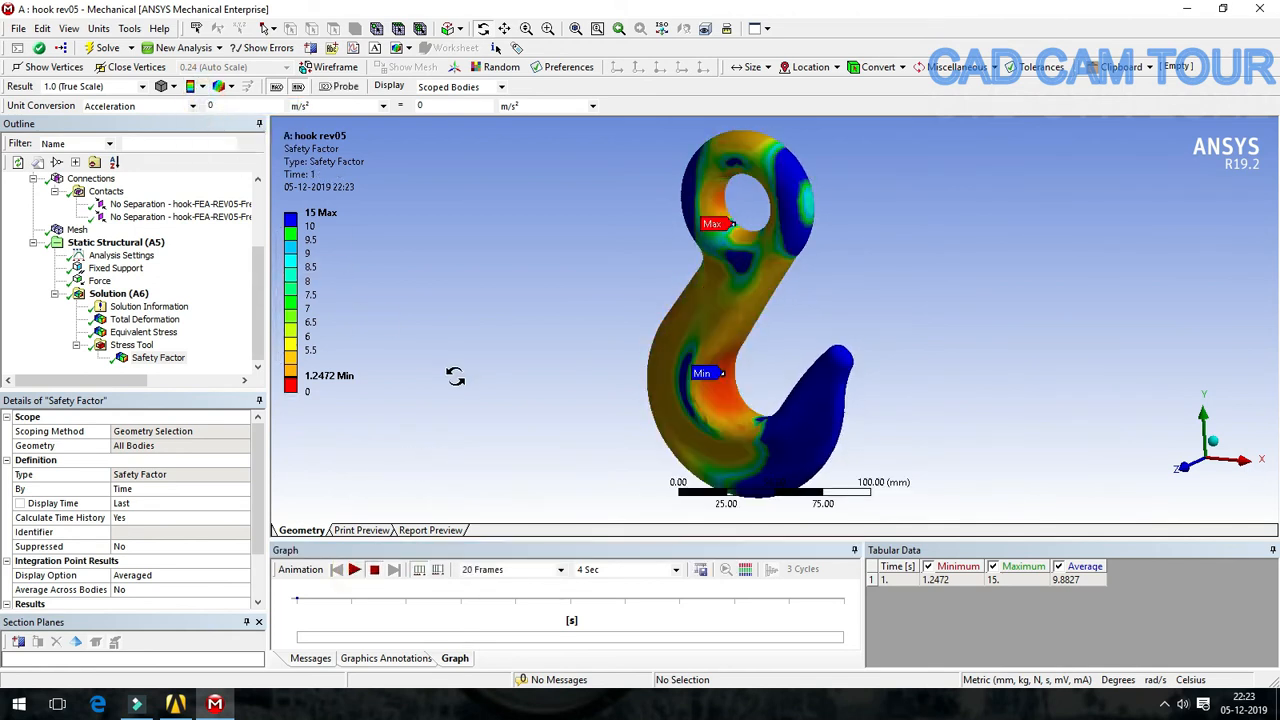
left_click_drag(455, 377, 393, 471)
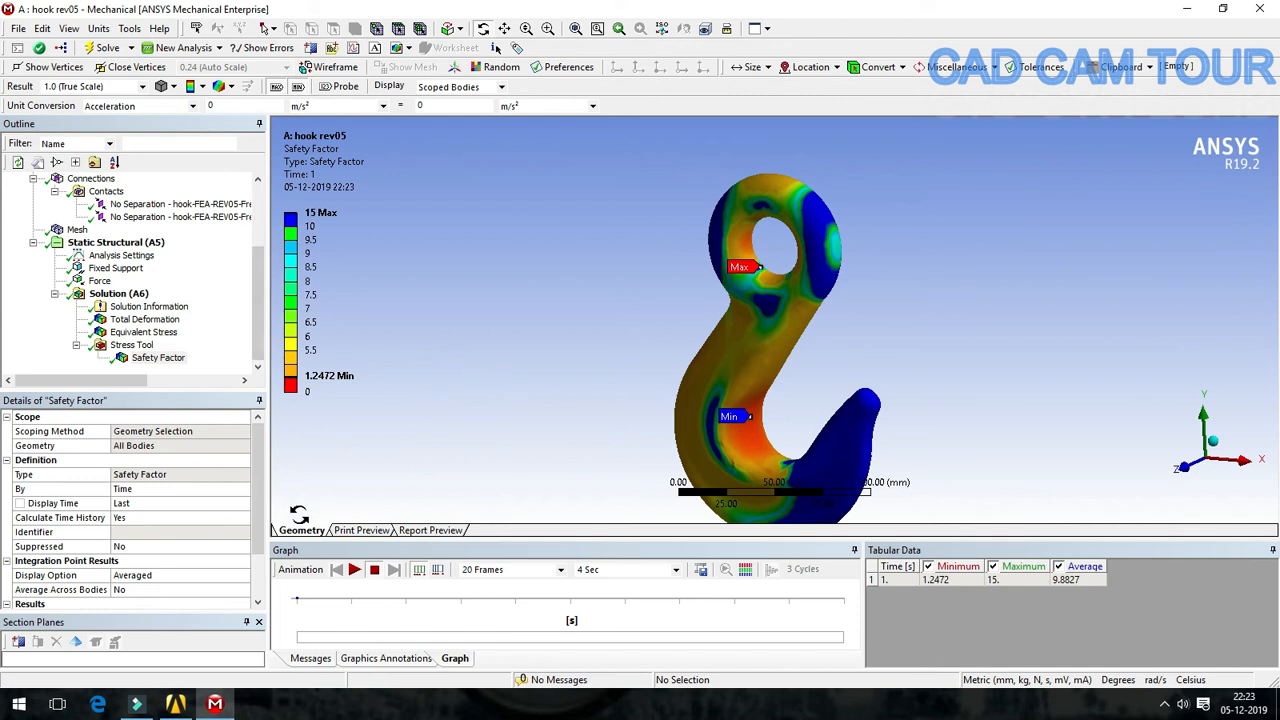
left_click(354, 570)
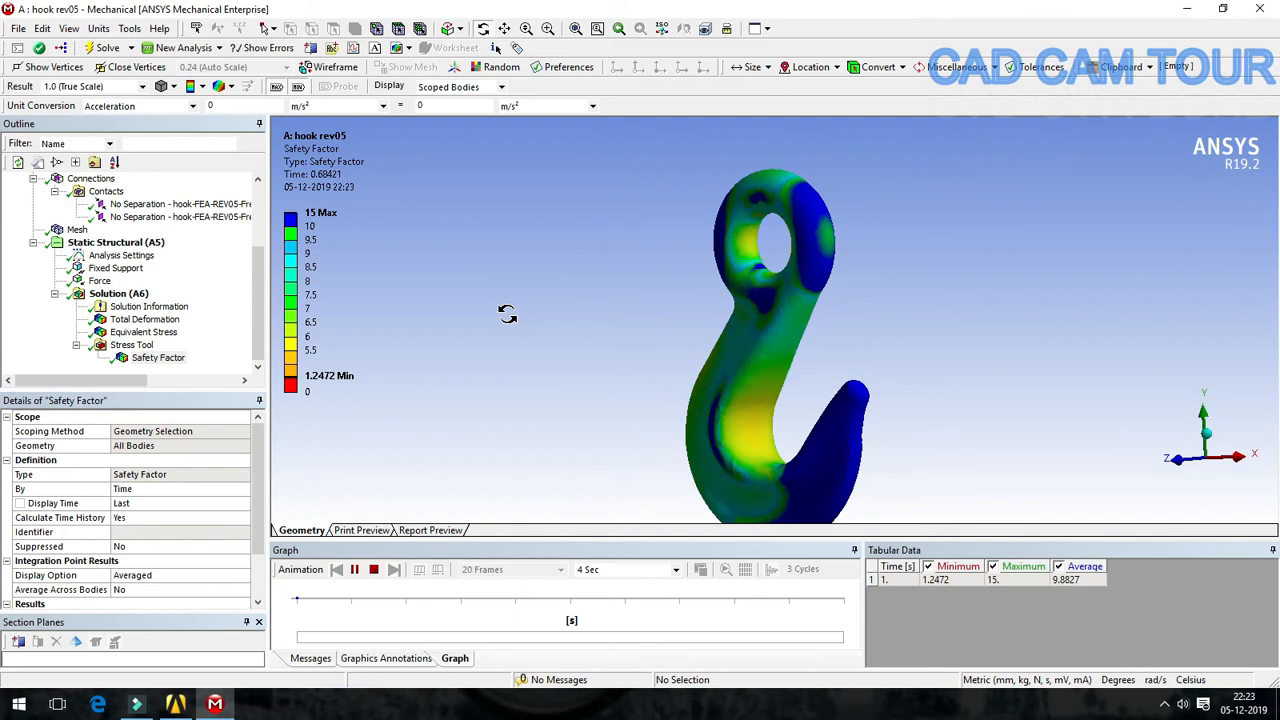
Step: Display the Equivalent Stress result with Smooth Contours and play its animation on the hook
left_click(145, 333)
left_click(200, 87)
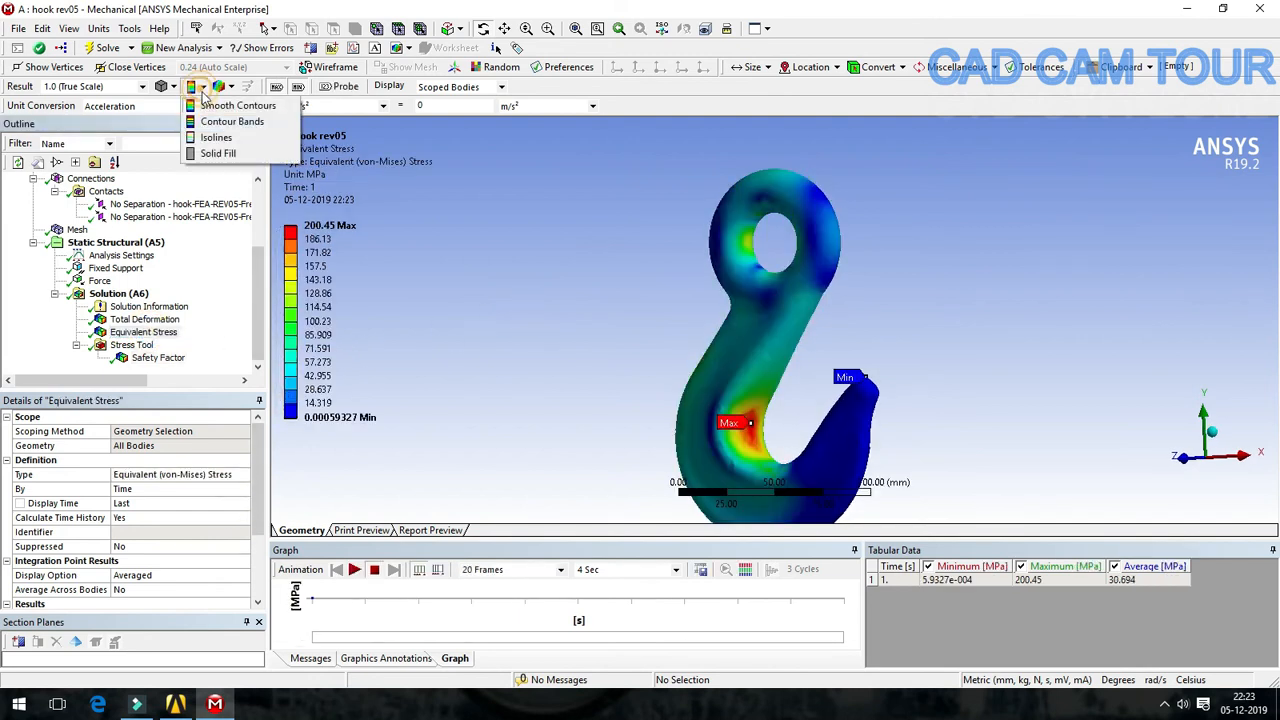
left_click(215, 105)
left_click(354, 569)
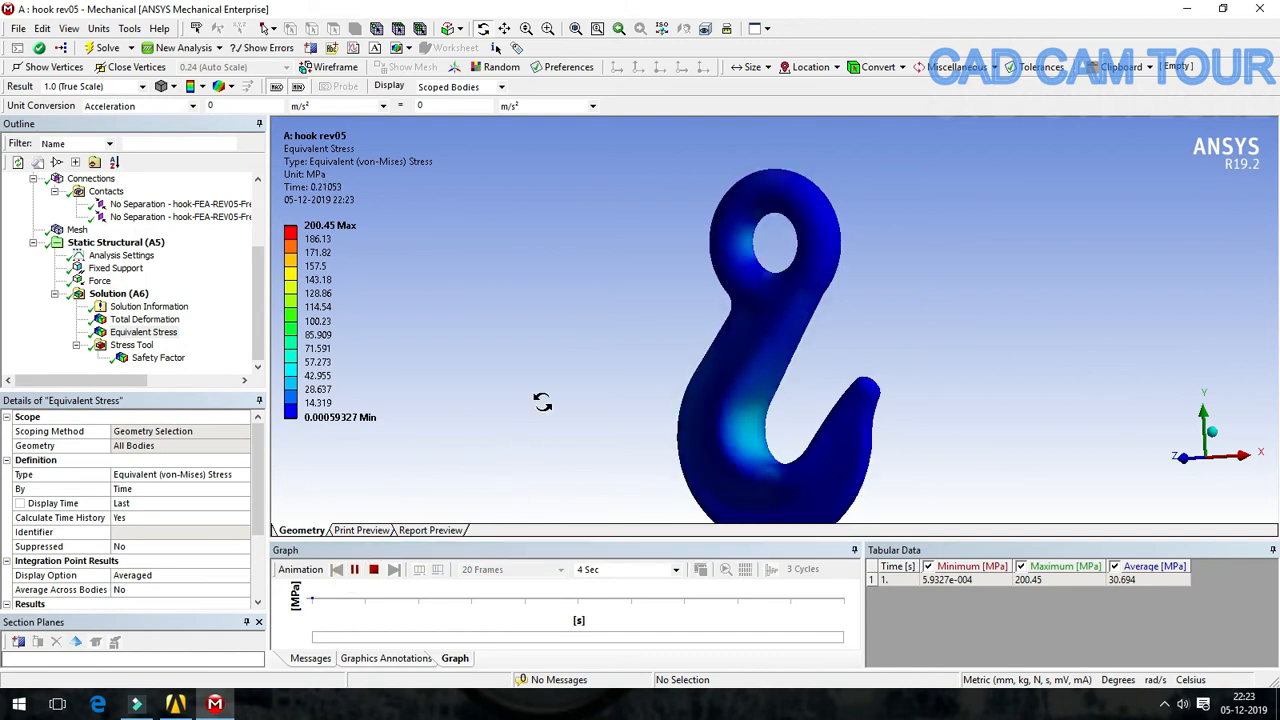
middle_click_drag(560, 323, 508, 331)
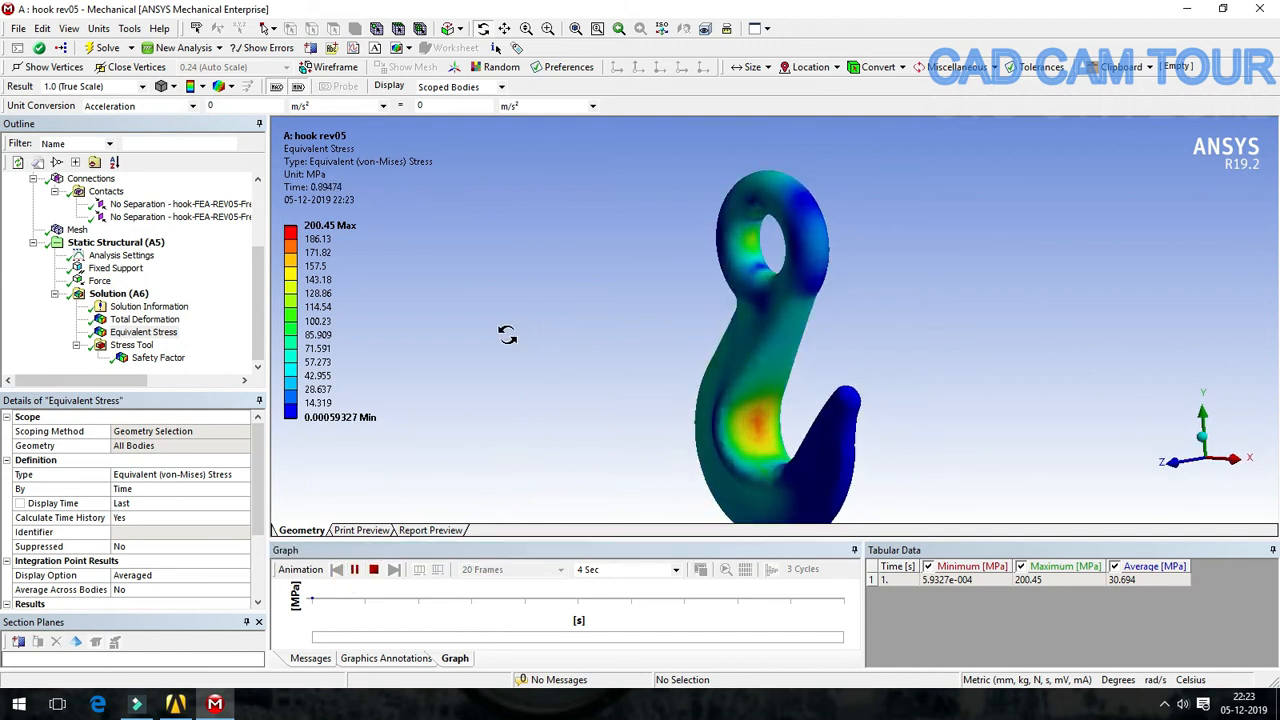
Step: Set the Equivalent Stress animation duration to 10 Sec and restart the playback
left_click(675, 572)
left_click(591, 632)
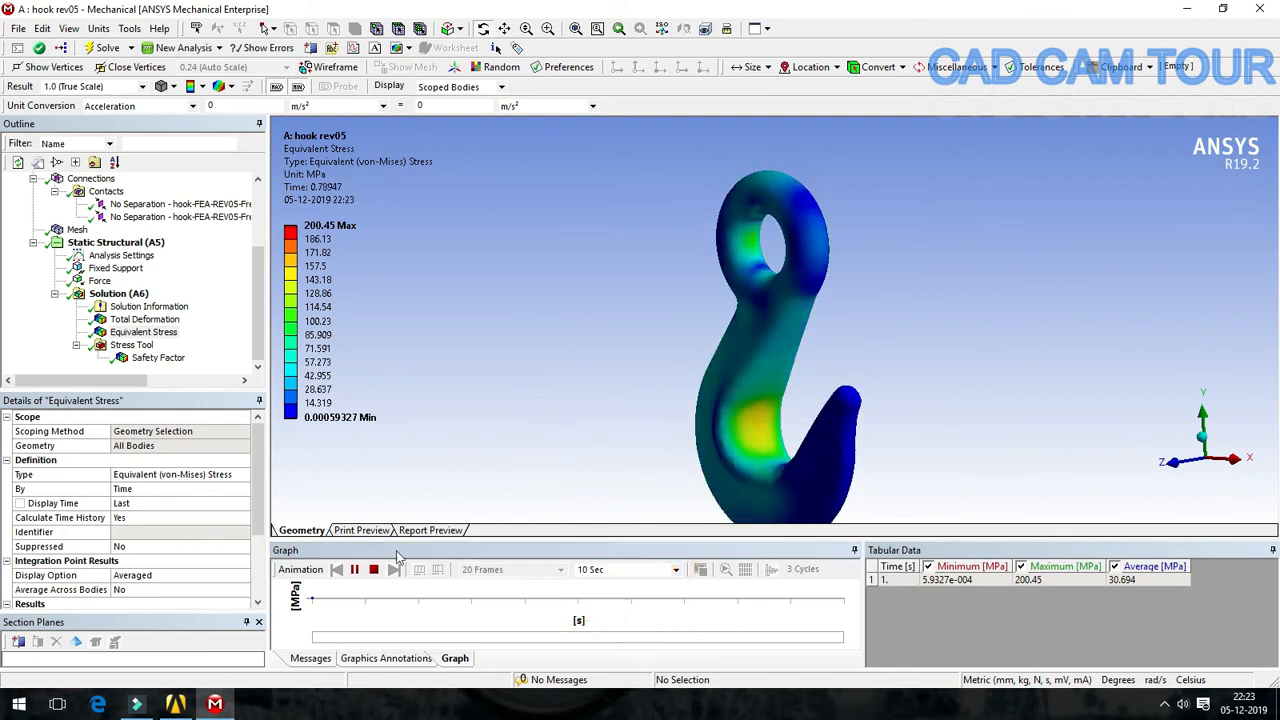
left_click(356, 570)
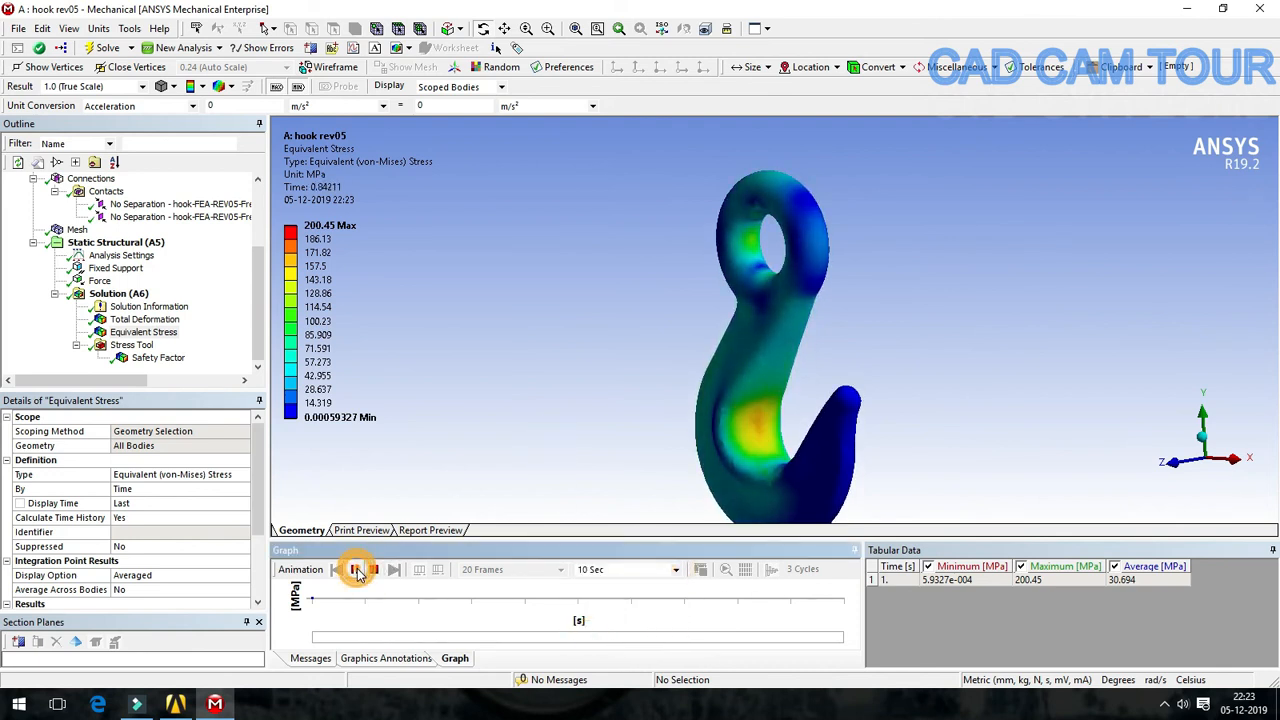
left_click(355, 569)
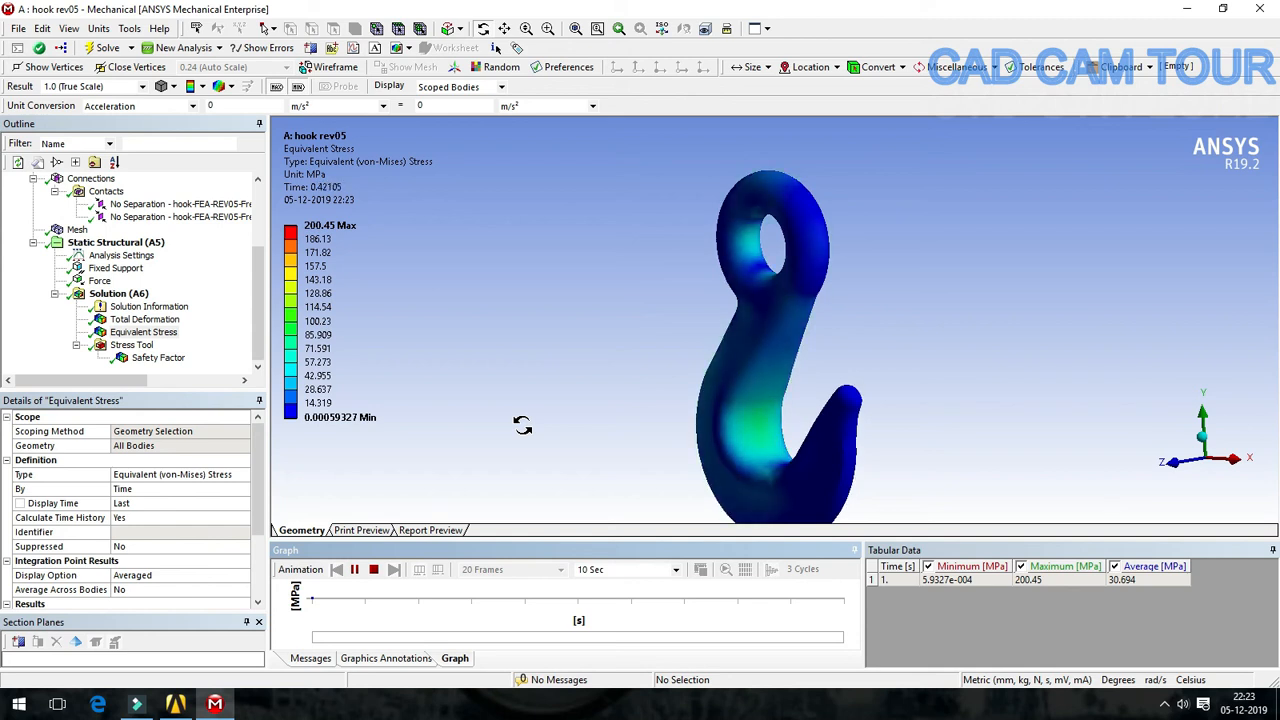
Step: Cut the hook lengthwise through the middle of its thickness with a vertical section plane
left_click_drag(562, 404, 651, 405)
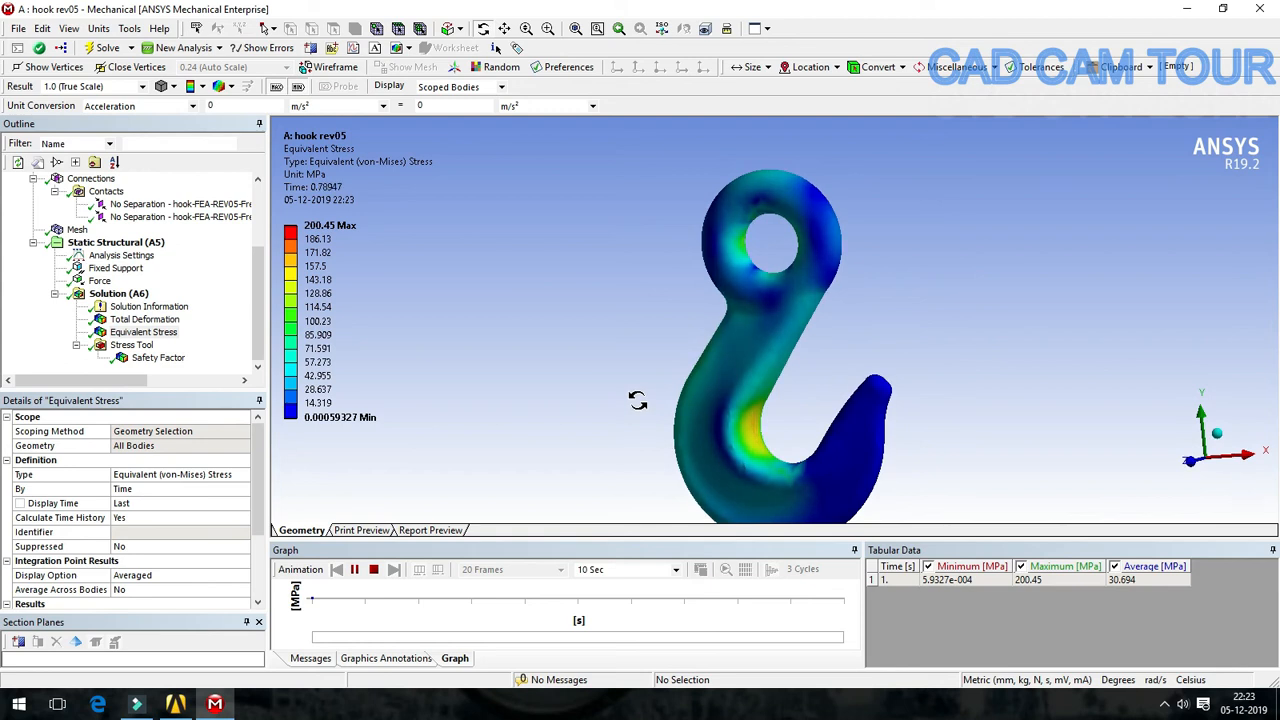
left_click_drag(669, 426, 363, 392)
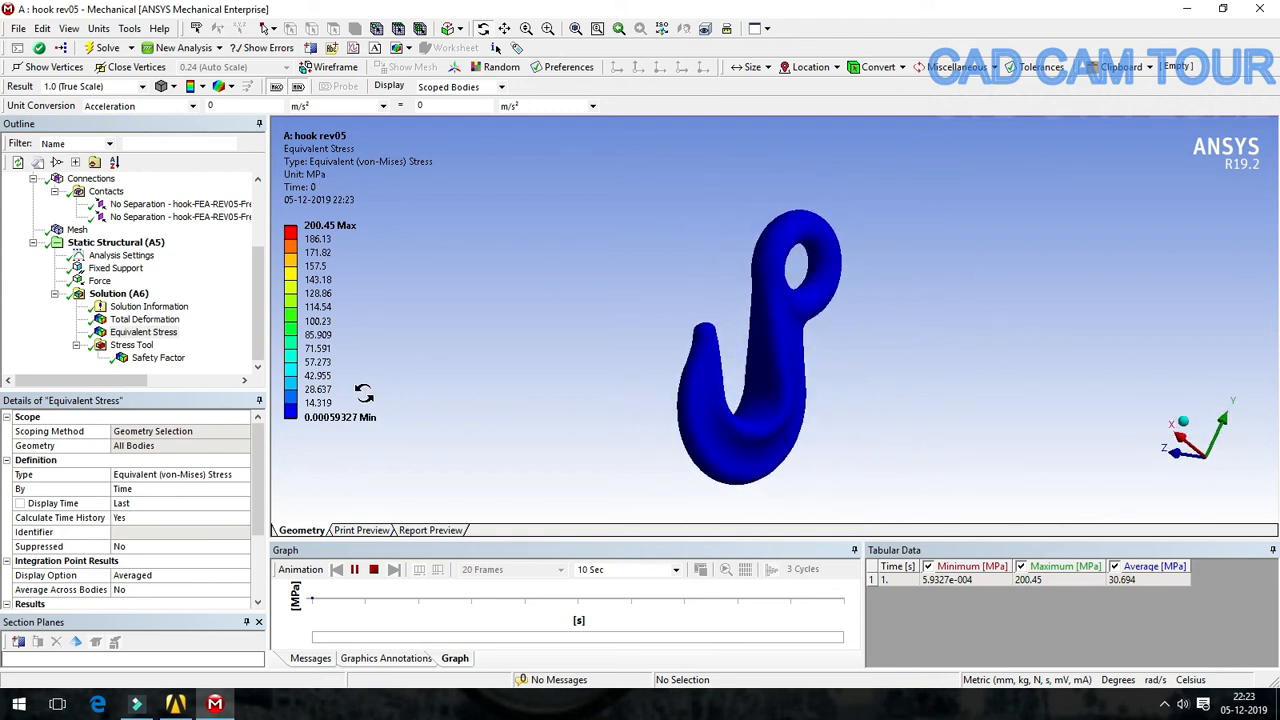
left_click_drag(526, 412, 658, 457)
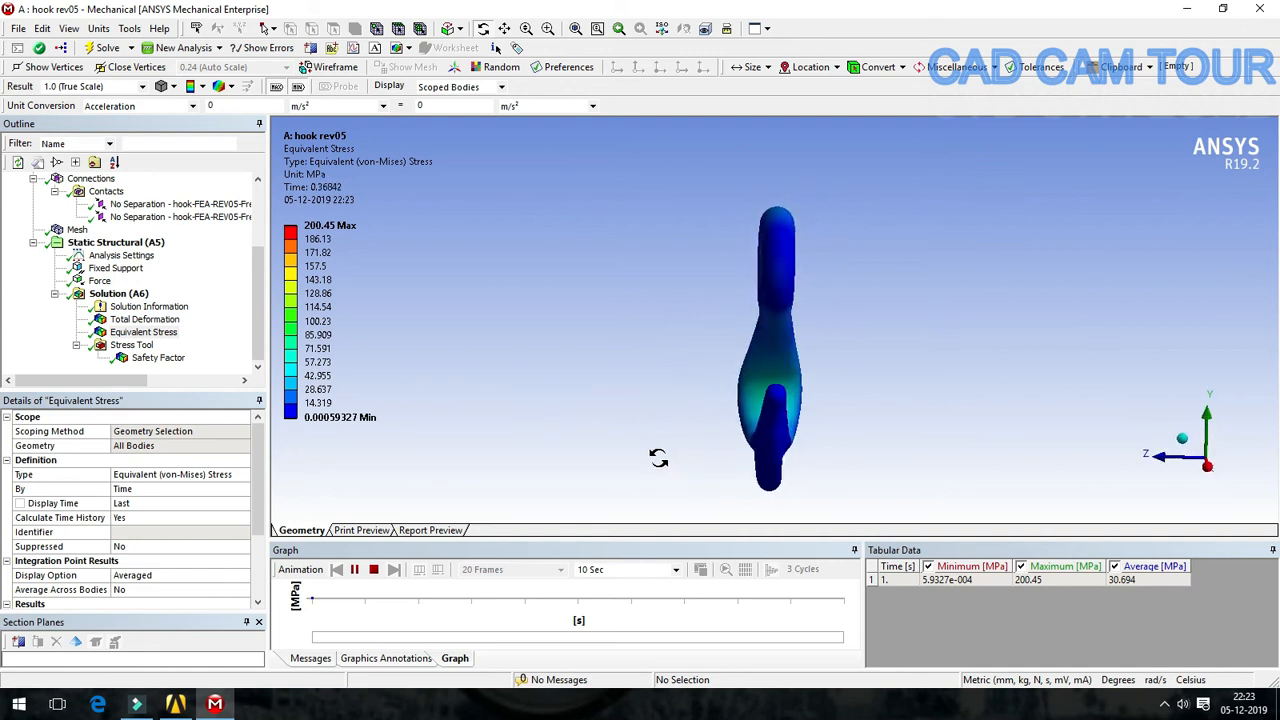
left_click(311, 49)
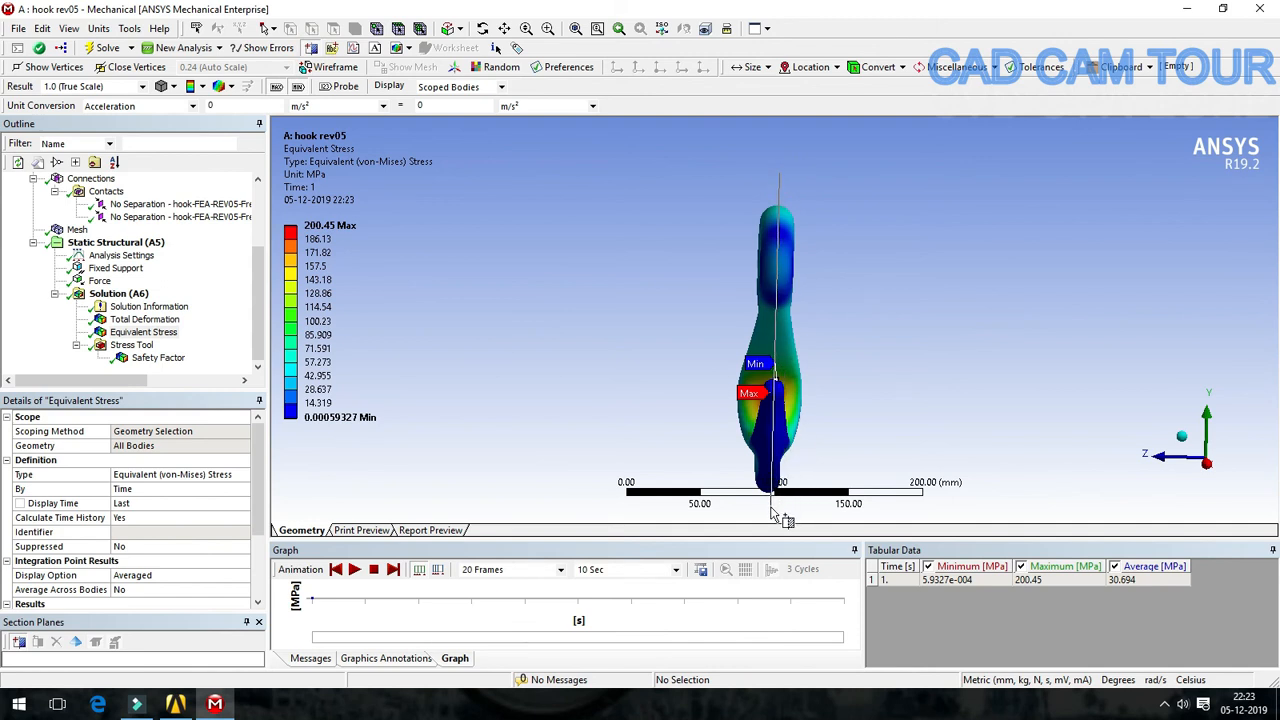
left_click_drag(771, 508, 771, 509)
Step: Inspect the animated stress on the cut face at the hook's inner bend and overlay the mesh elements on the result
left_click_drag(626, 412, 548, 404)
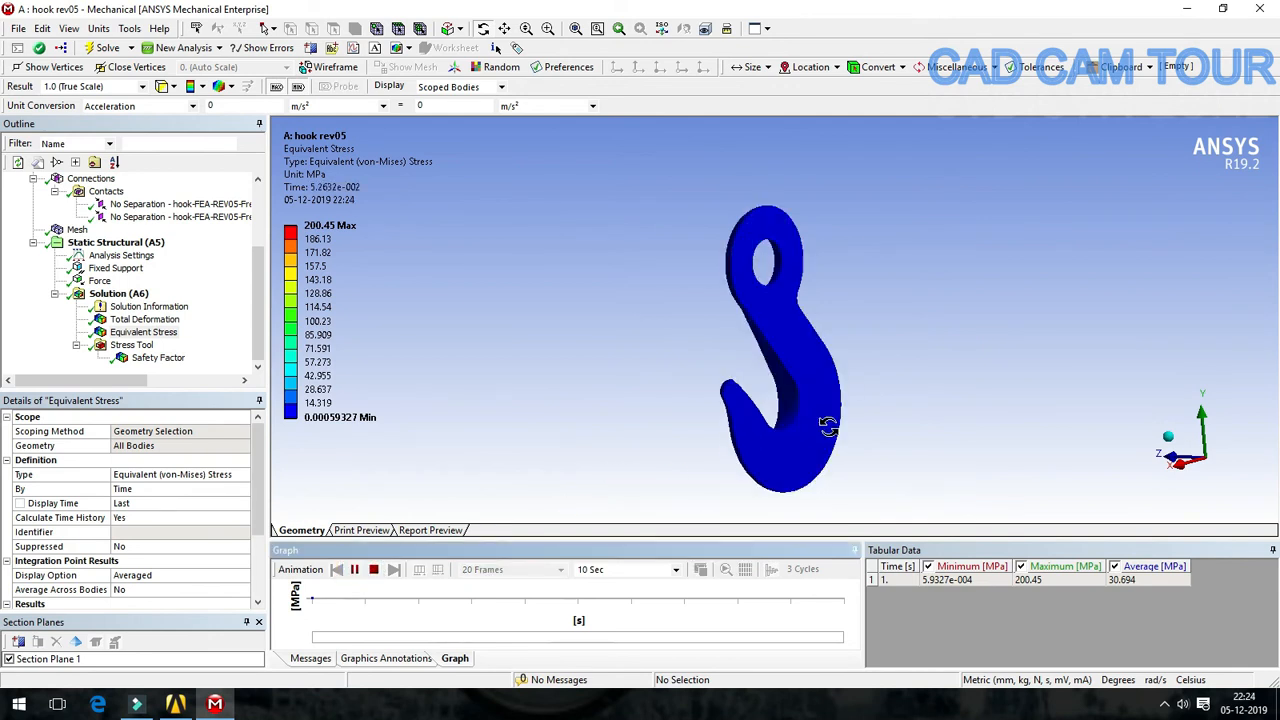
scroll(820, 428, "up", 5)
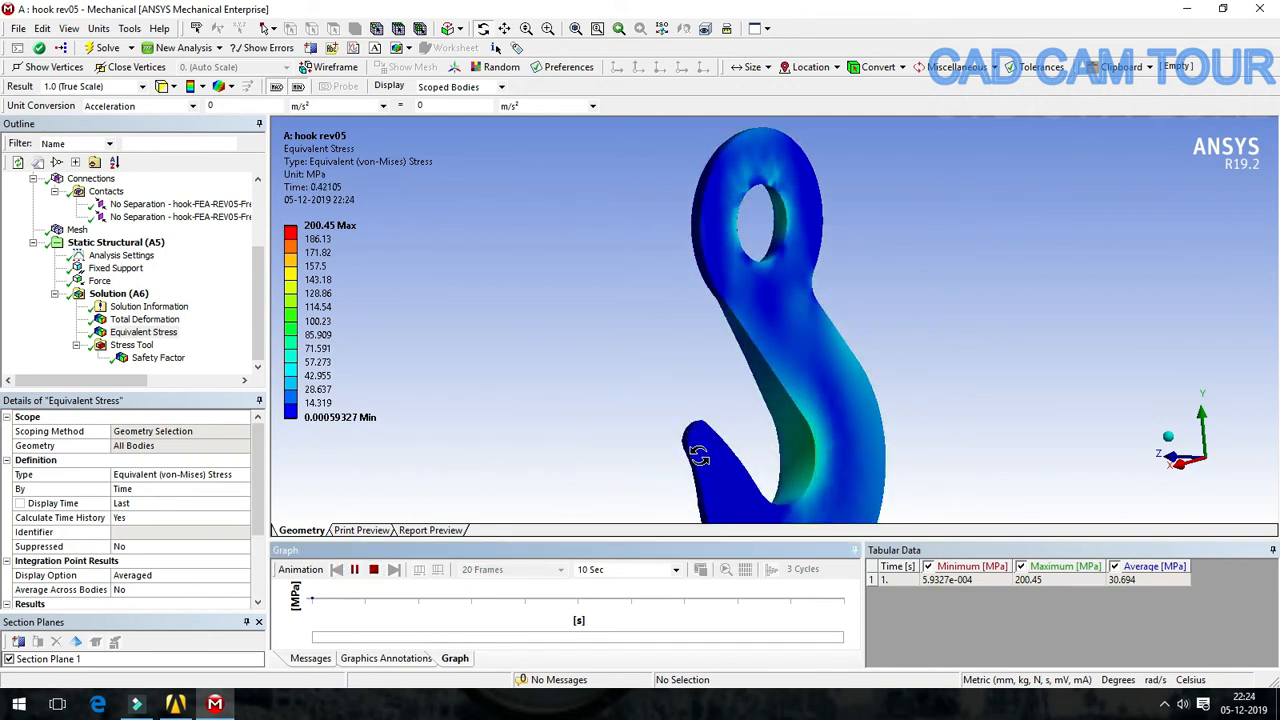
scroll(745, 430, "up", 2)
middle_click_drag(743, 423, 660, 267, "ctrl")
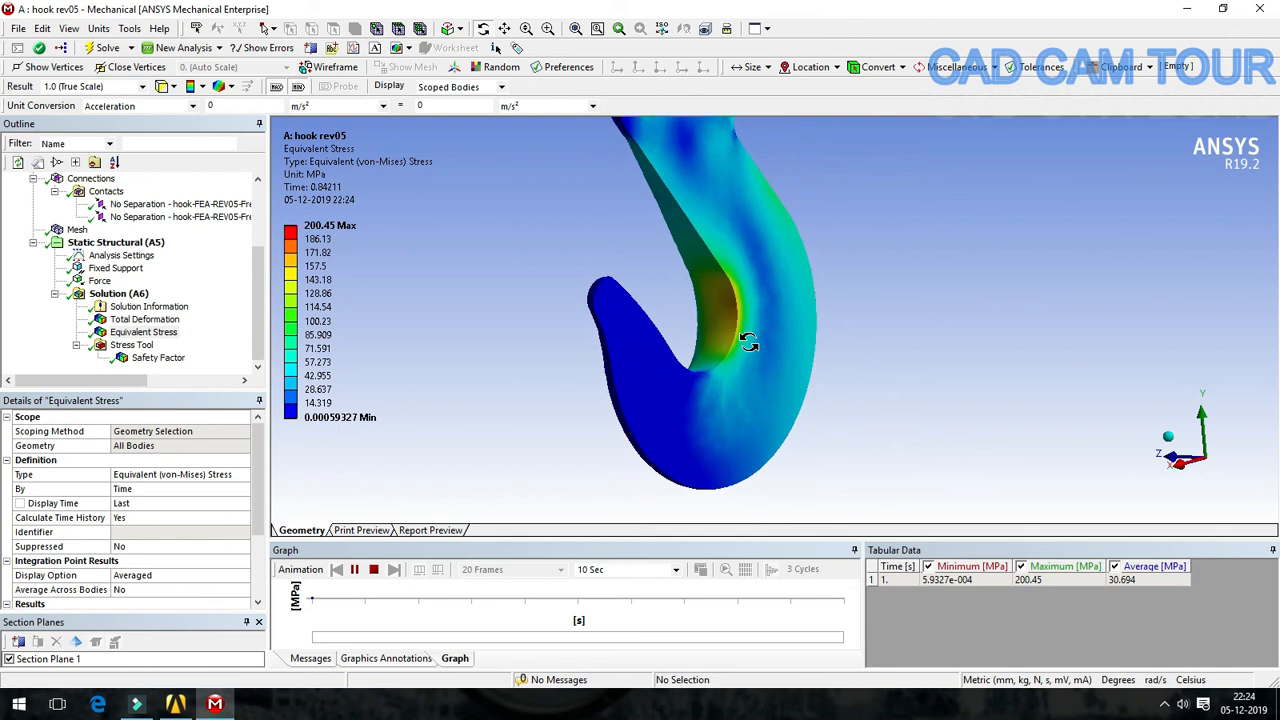
scroll(746, 342, "up", 5)
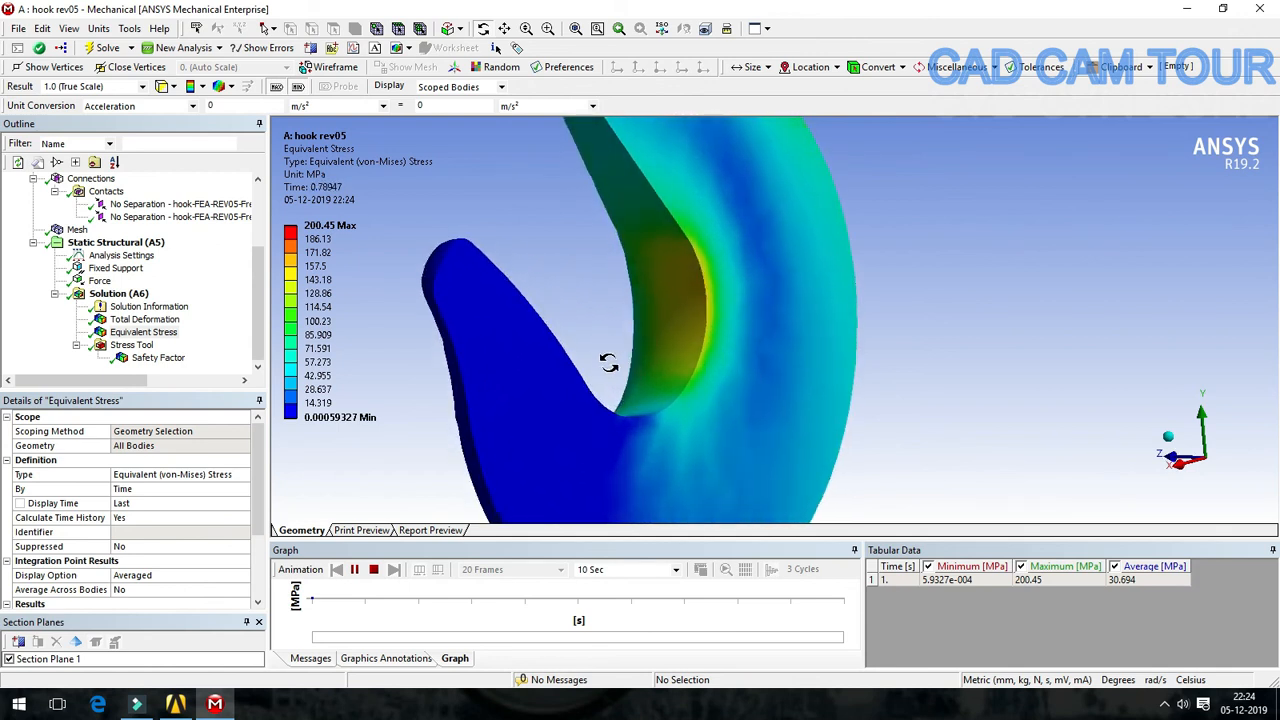
middle_click_drag(609, 362, 597, 354)
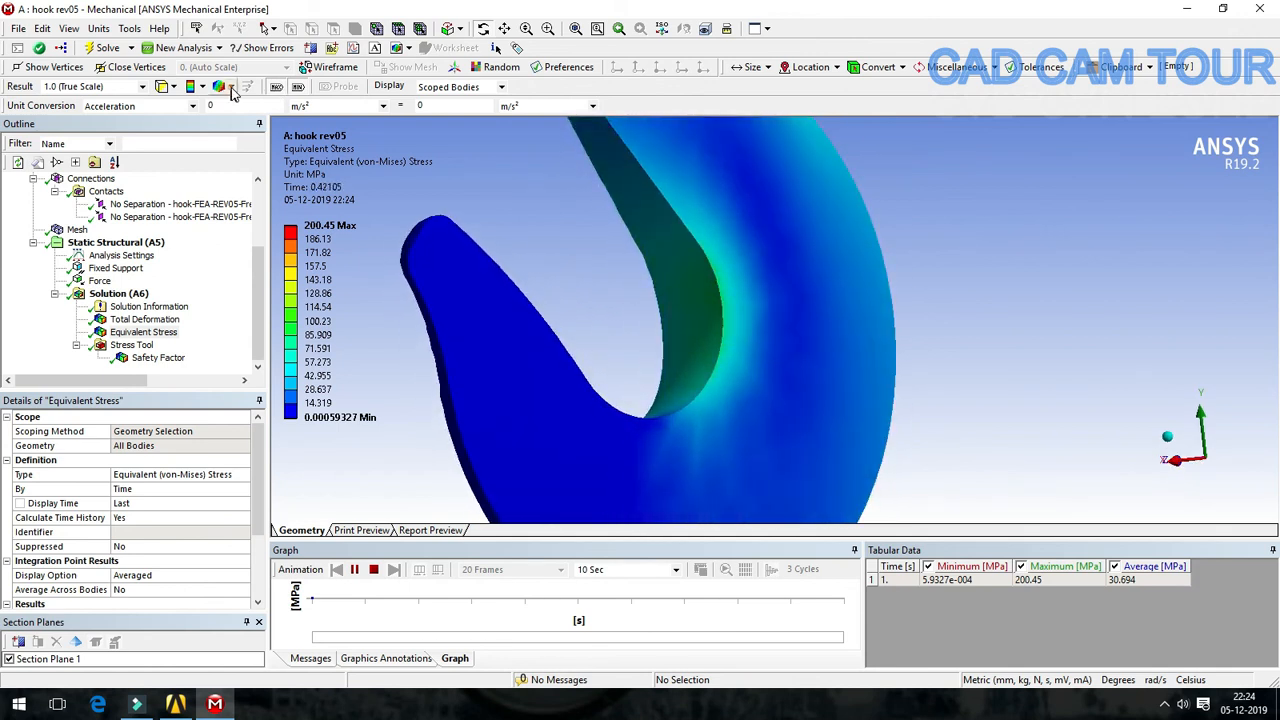
left_click(231, 87)
left_click(238, 155)
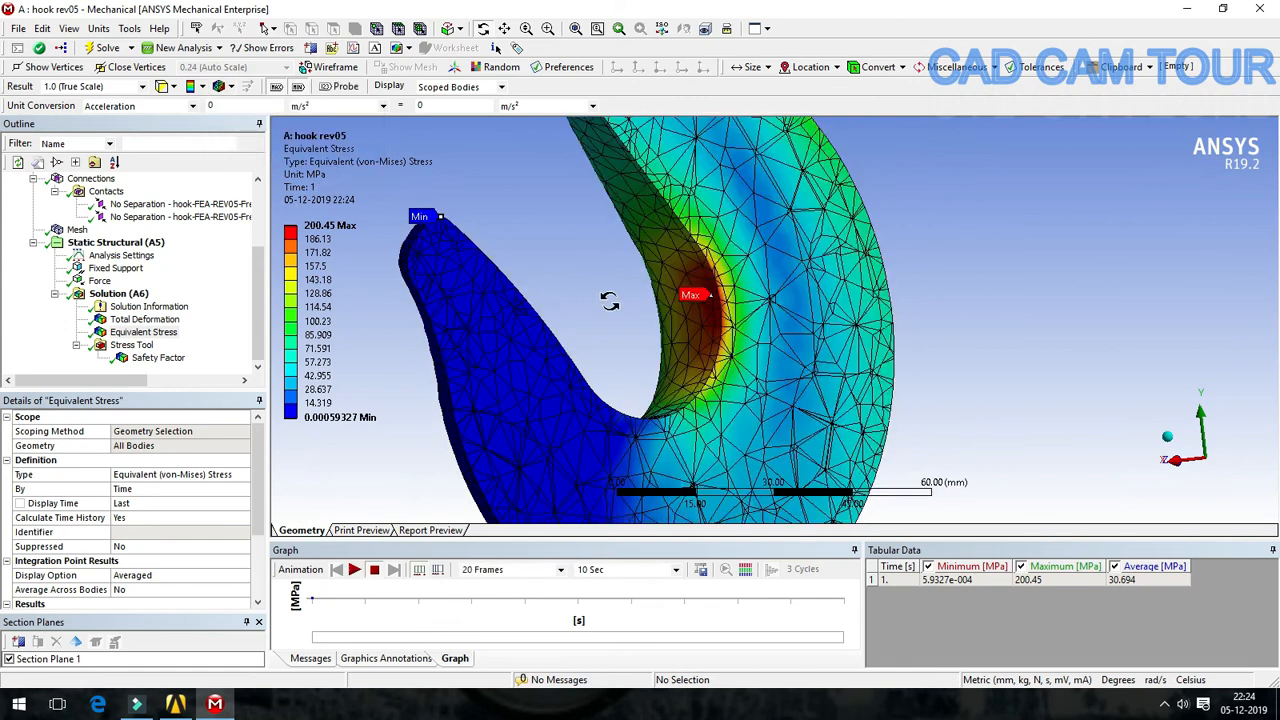
middle_click_drag(695, 342, 899, 321)
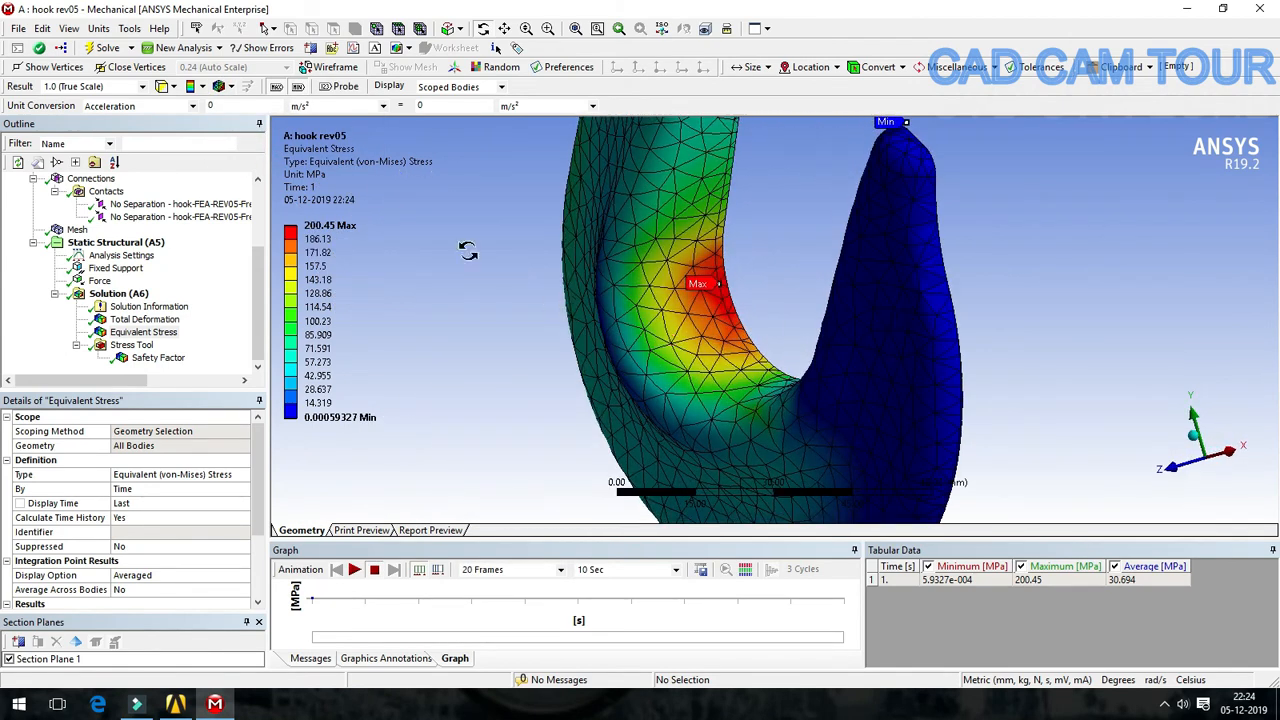
Step: Probe the equivalent stress at several points close to the maximum marker on the hook's inner bend
left_click(345, 87)
left_click(716, 261)
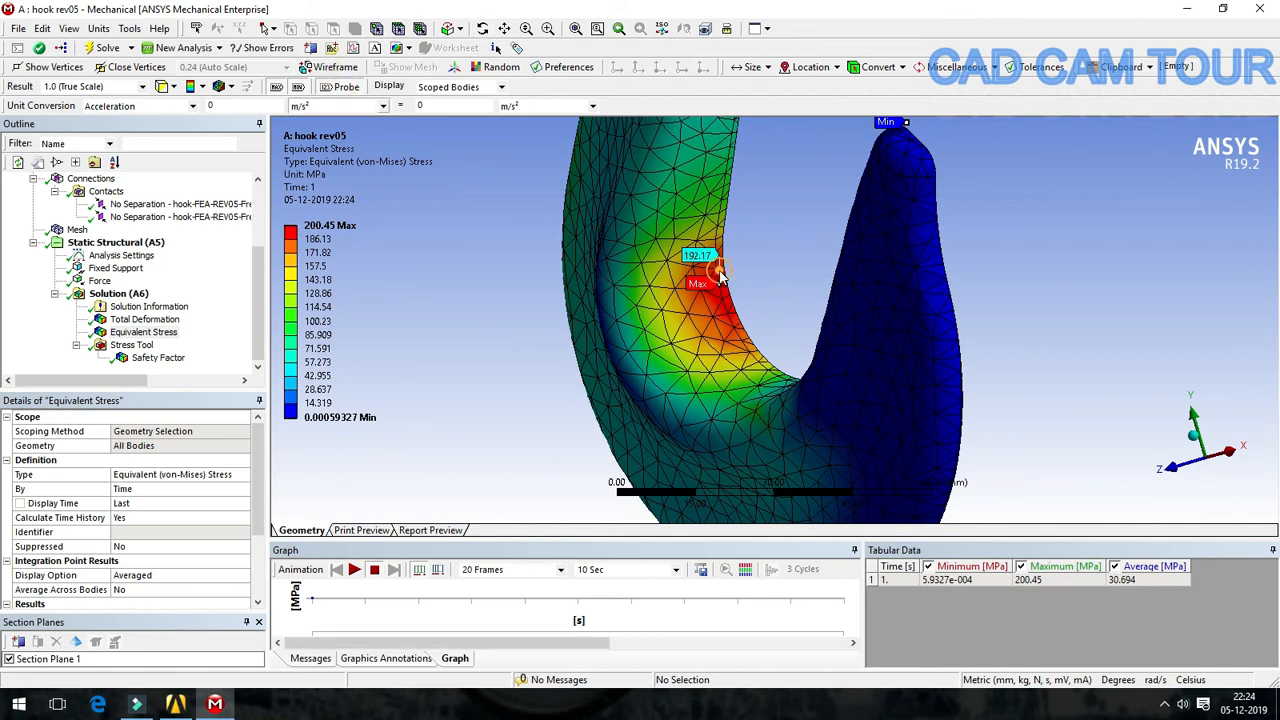
left_click(706, 305)
left_click(715, 327)
left_click(721, 352)
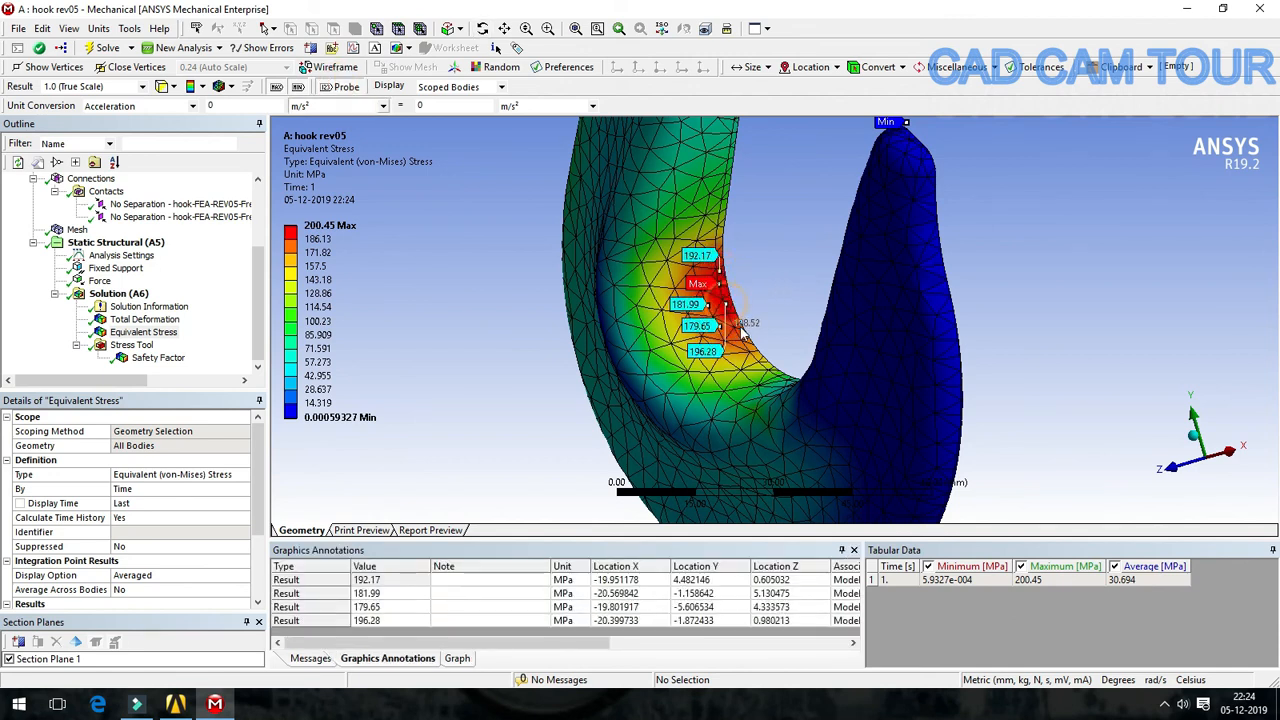
left_click(738, 336)
left_click(724, 299)
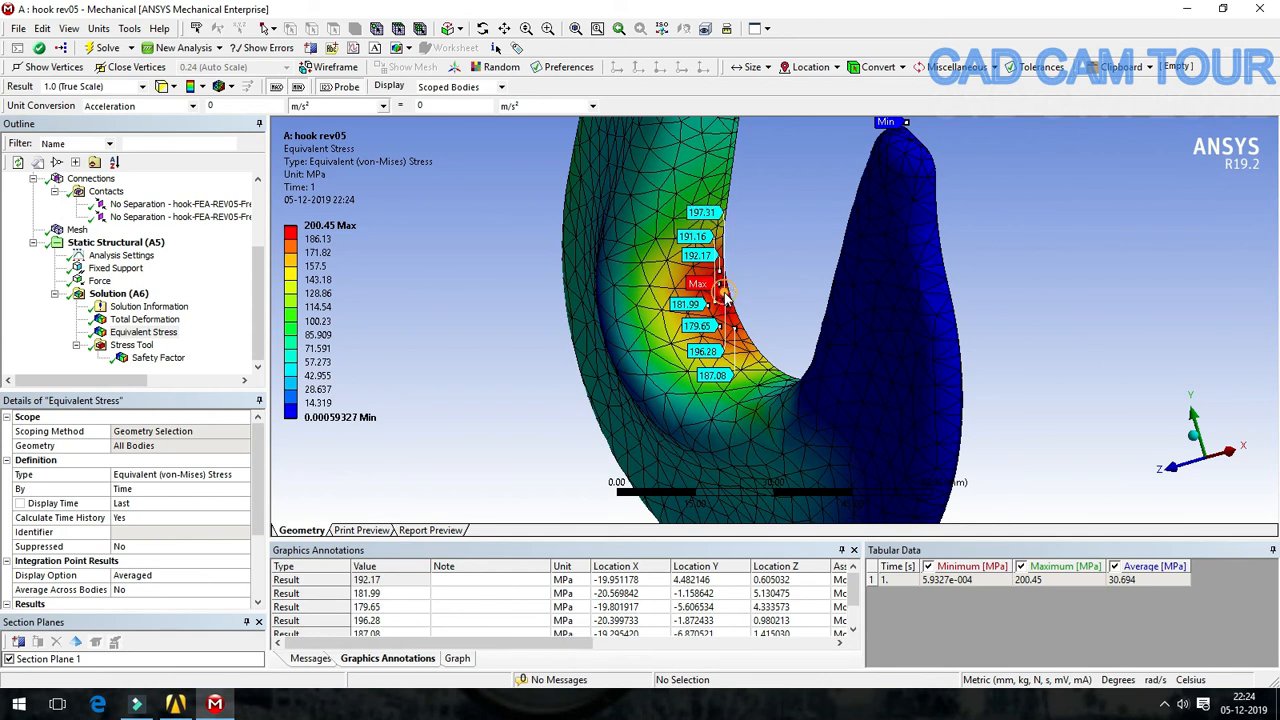
Step: Add more stress probes across the orange and yellow zones and along the edge of the inner bend
scroll(737, 310, "up", 3)
left_click(704, 316)
left_click(661, 324)
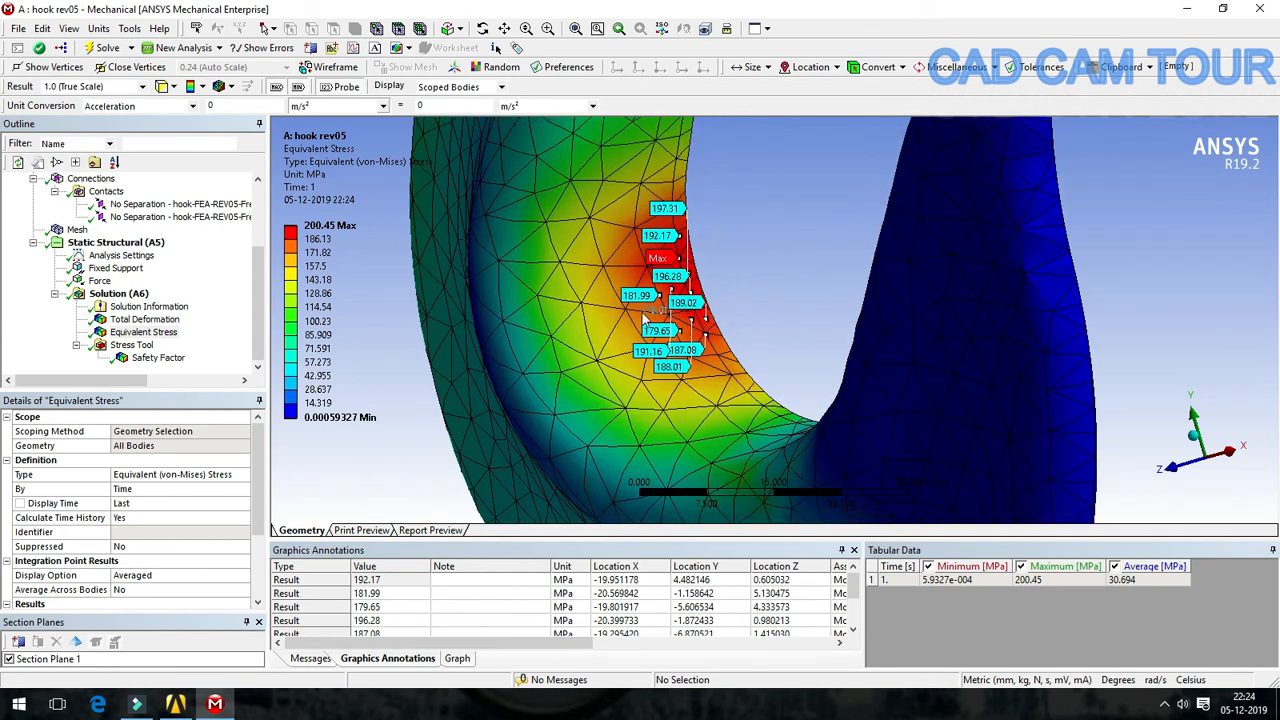
left_click(603, 267)
left_click(635, 233)
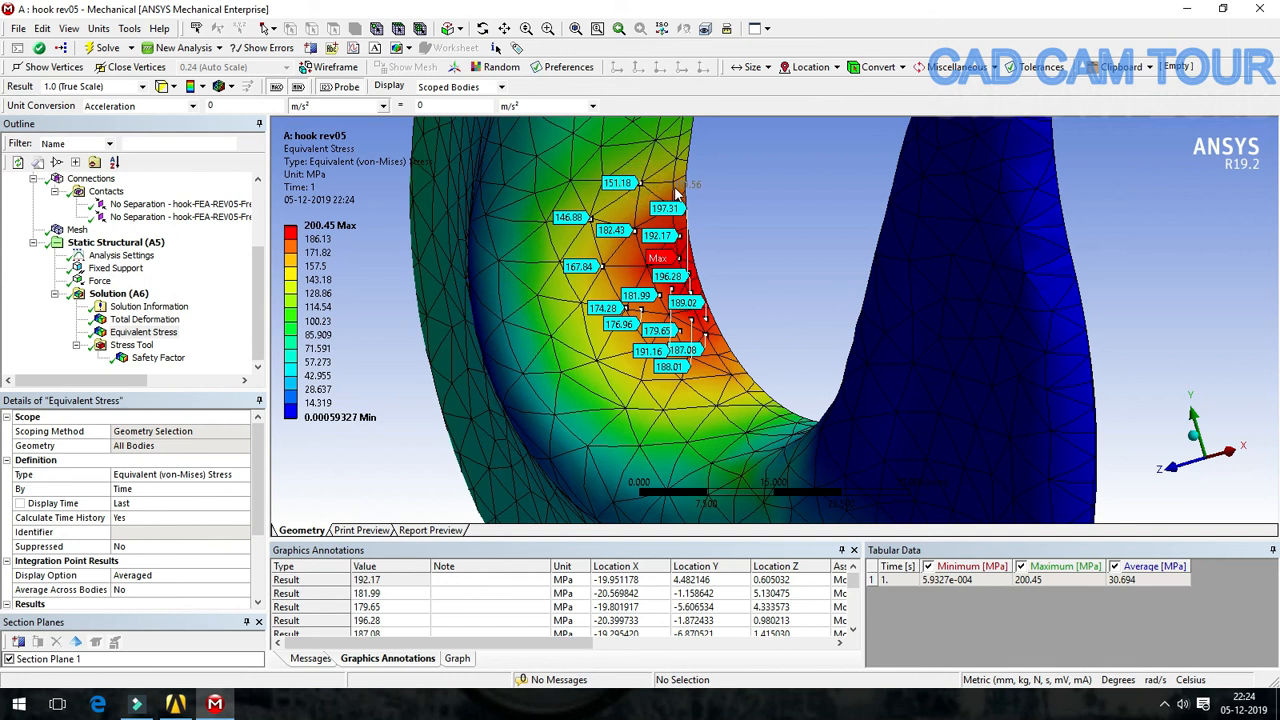
left_click(702, 282)
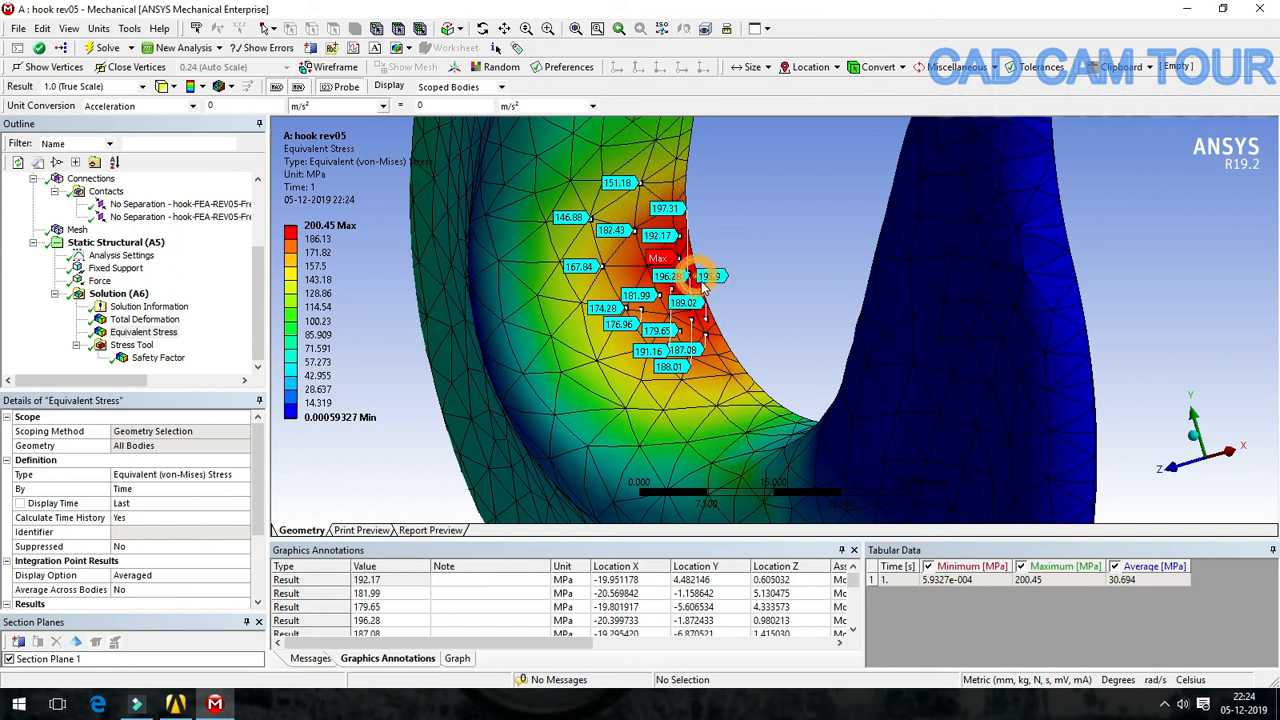
left_click(693, 259)
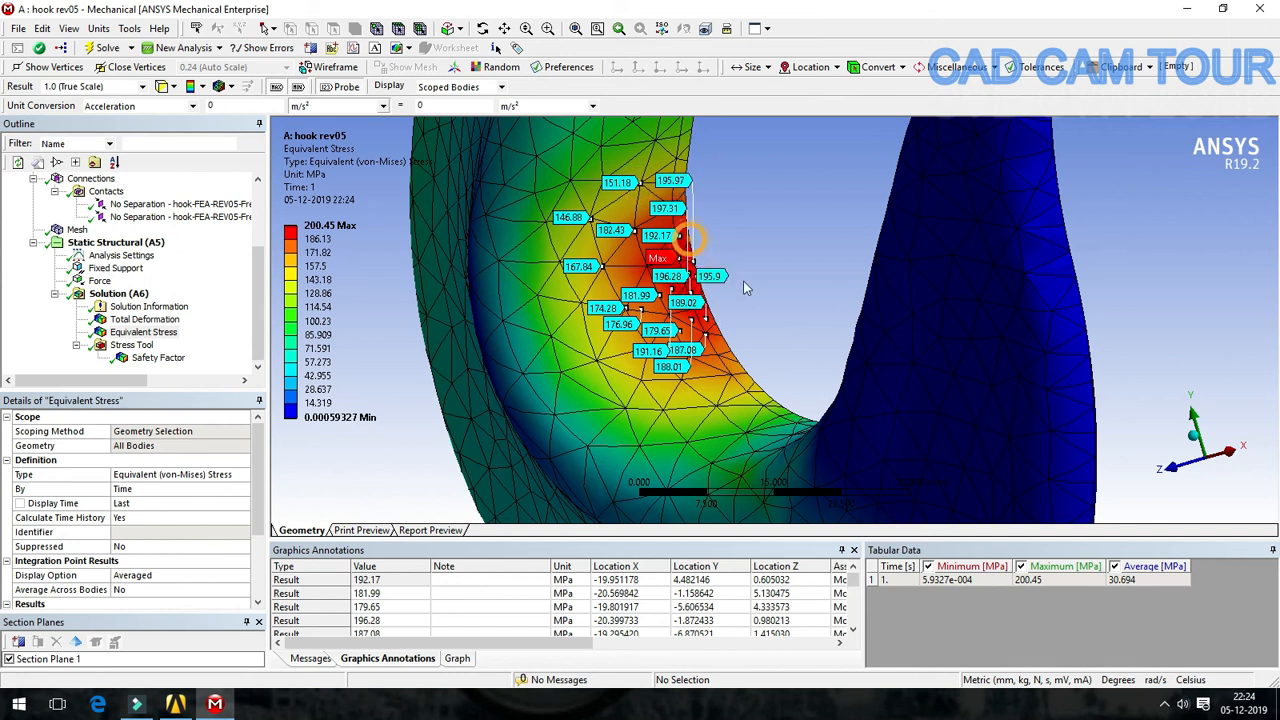
Step: Review the probed stress values in the annotation list and their labels on the whole hook
mouse_move(785, 319)
middle_mouse_down()
mouse_move(866, 277)
mouse_move(783, 312)
middle_mouse_up()
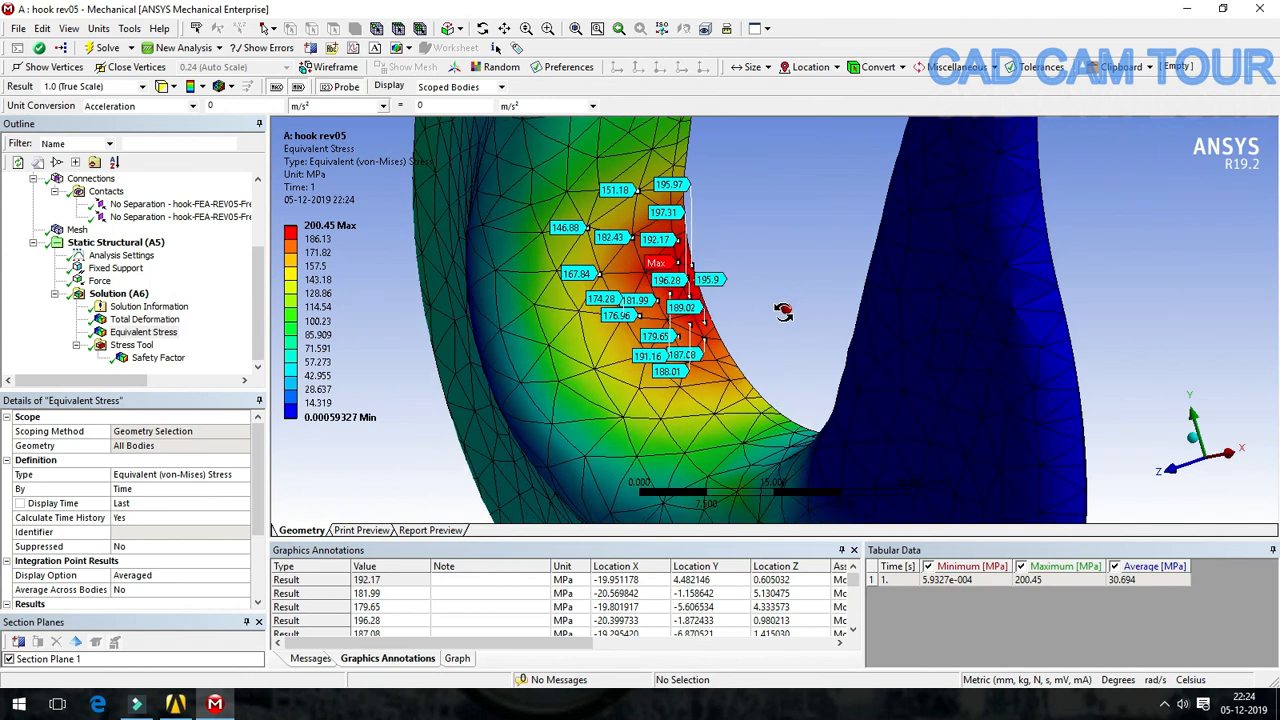
left_click_drag(853, 580, 855, 630)
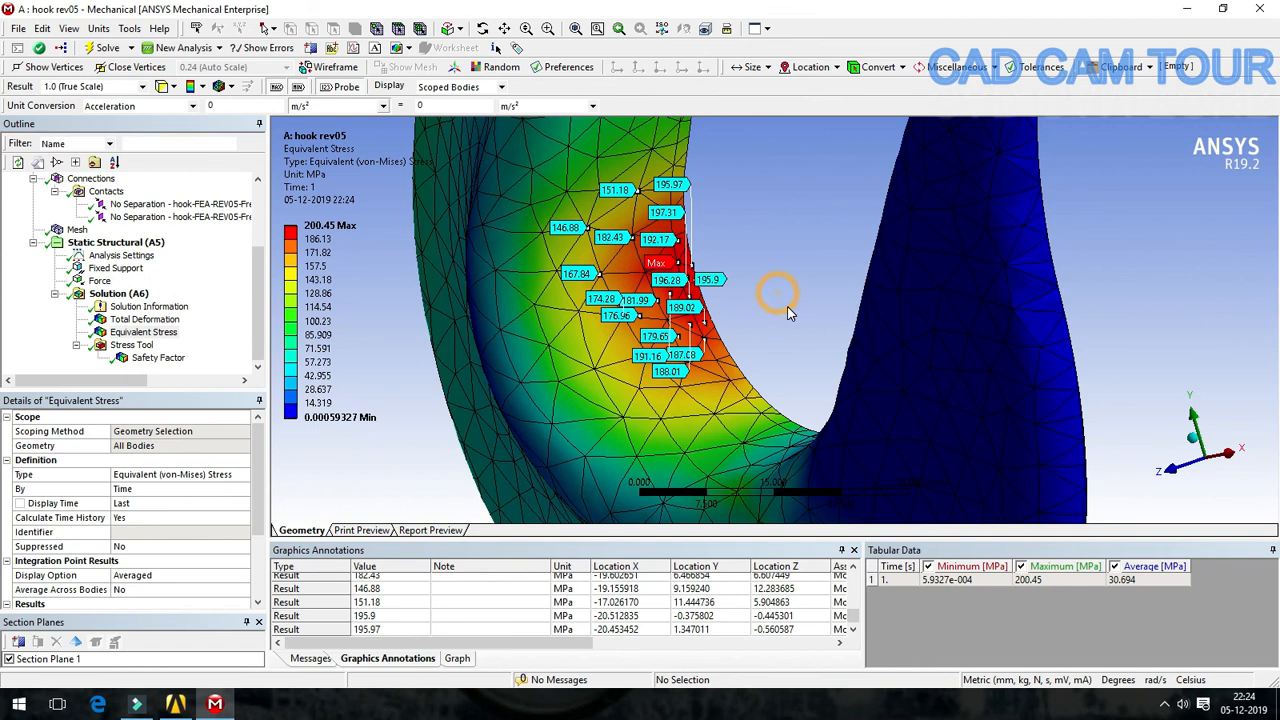
middle_click_drag(783, 304, 787, 314)
scroll(769, 312, "down", 10)
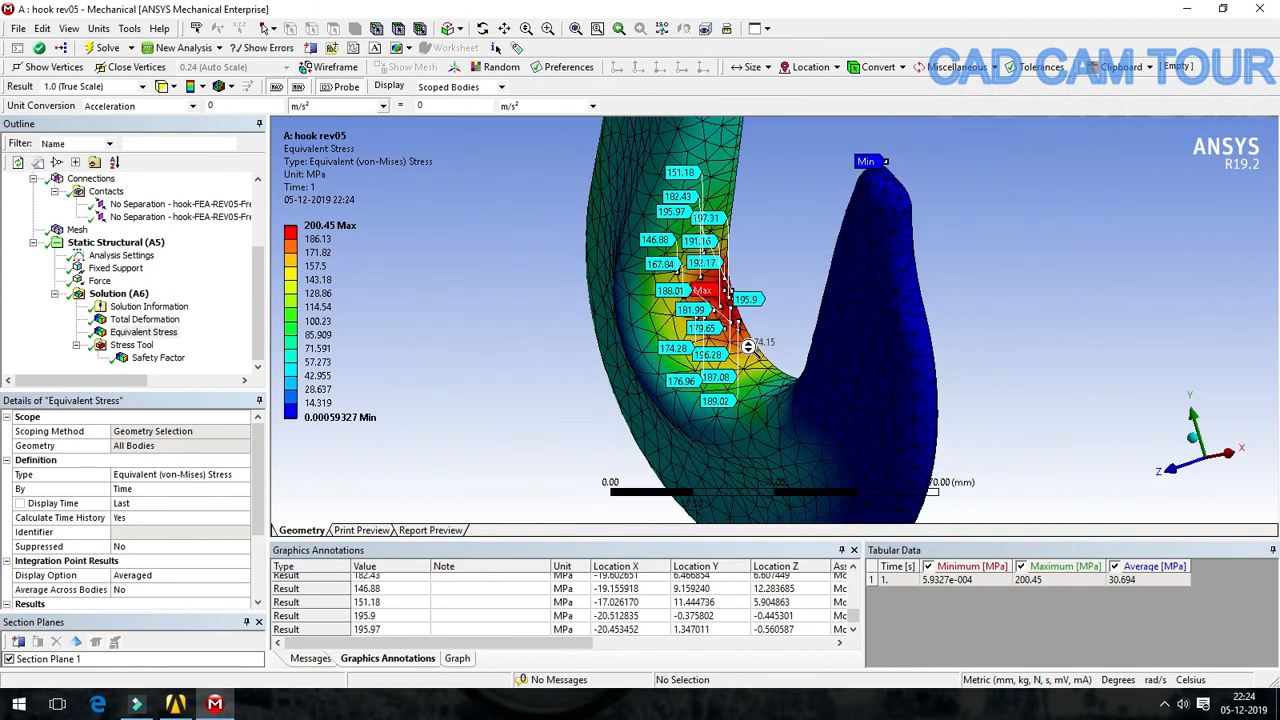
scroll(741, 148, "up", 3)
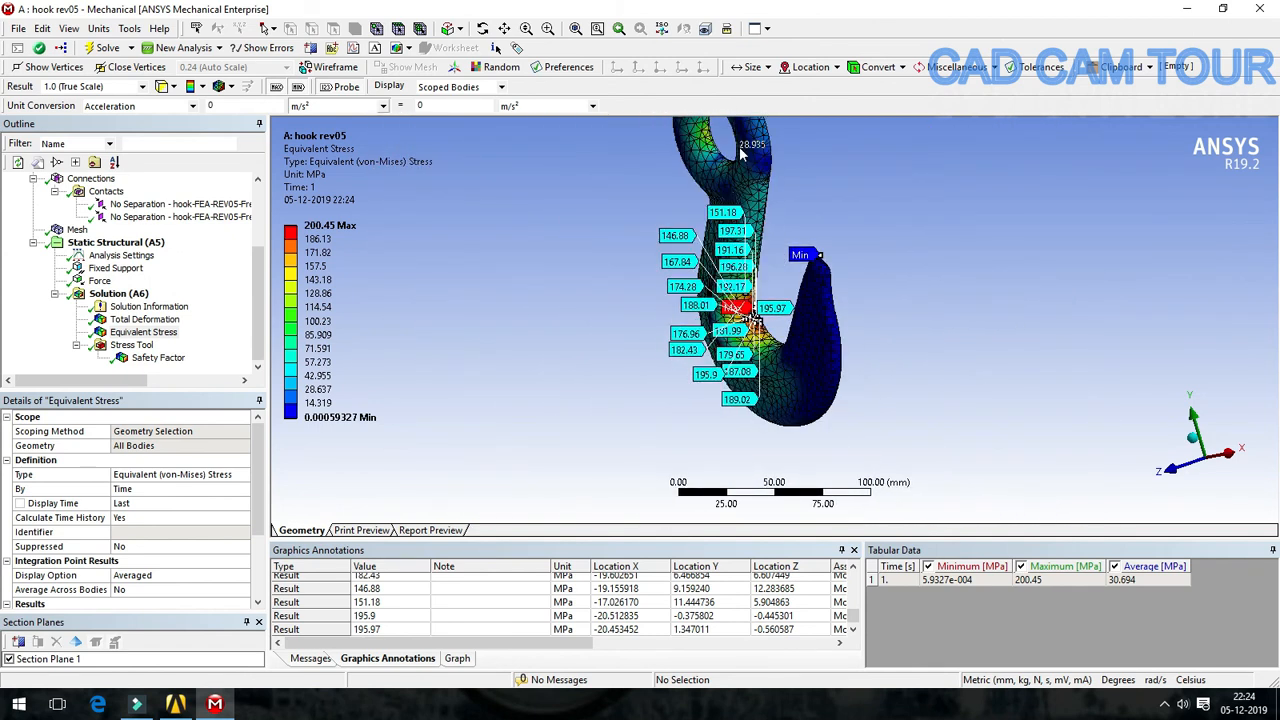
middle_click_drag(656, 283, 703, 287)
mouse_move(596, 305)
middle_mouse_down()
mouse_move(579, 326)
mouse_move(619, 280)
mouse_move(584, 308)
middle_mouse_up()
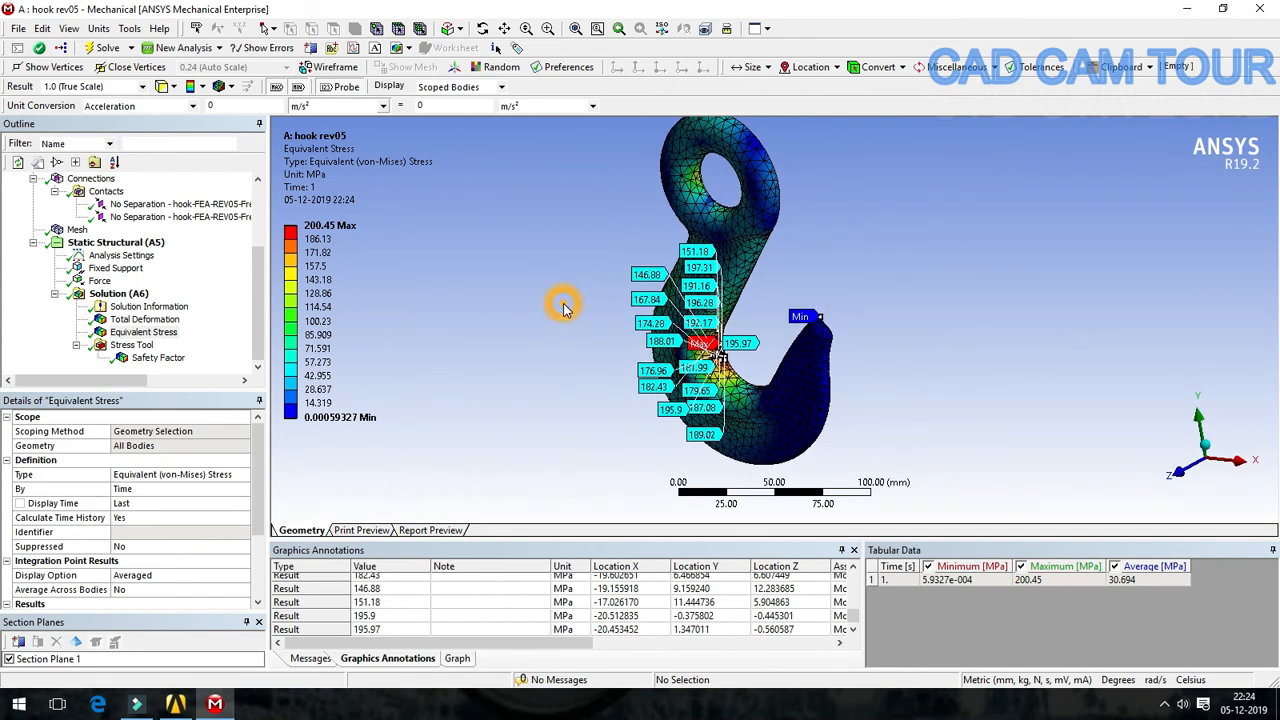